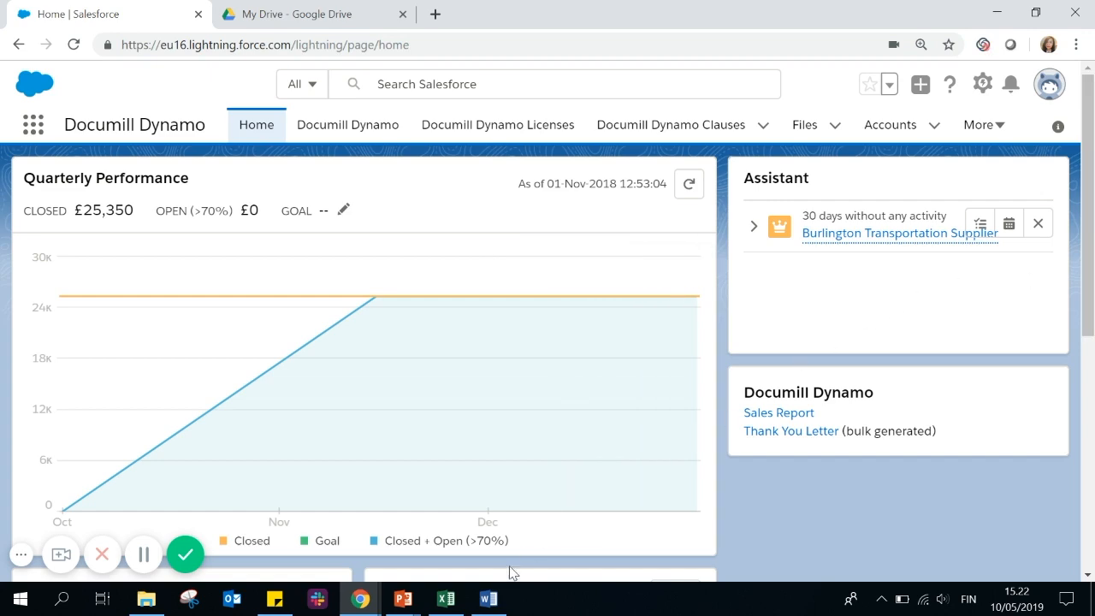
# - Enter the Template Builder from the Documill Dynamo page as the first saved production user
pyautogui.click(488, 598)
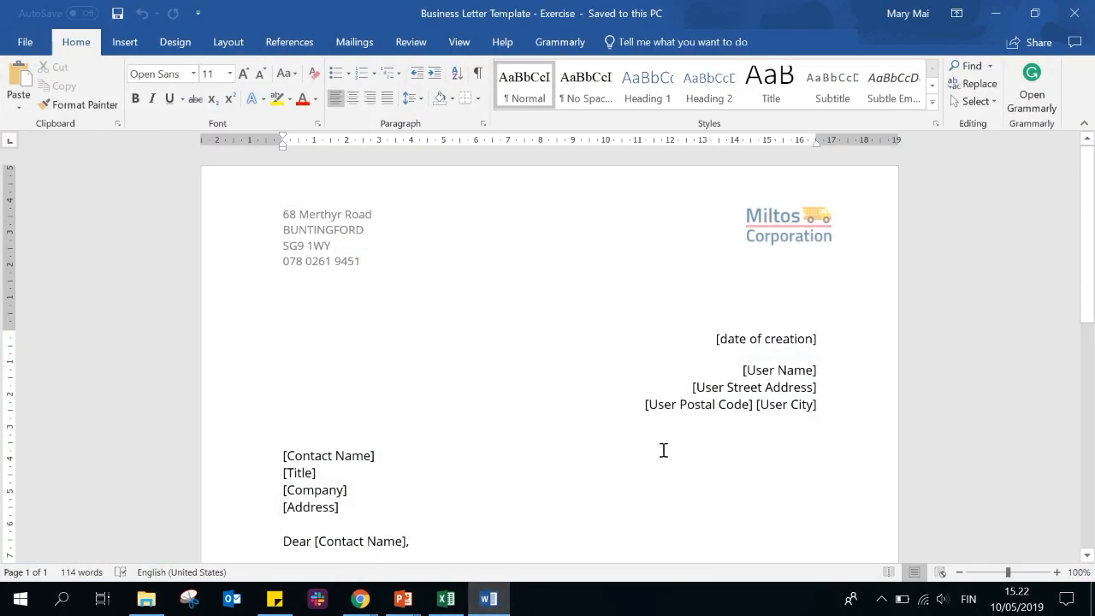
pyautogui.scroll(-1, 663, 450)
pyautogui.scroll(-3, 663, 450)
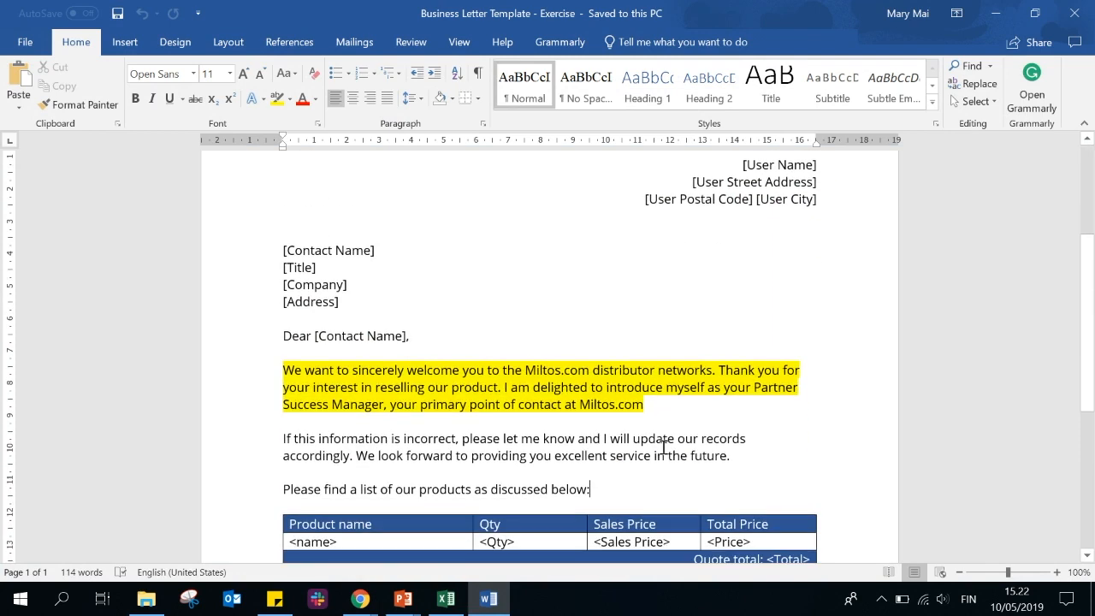
pyautogui.scroll(-2, 665, 446)
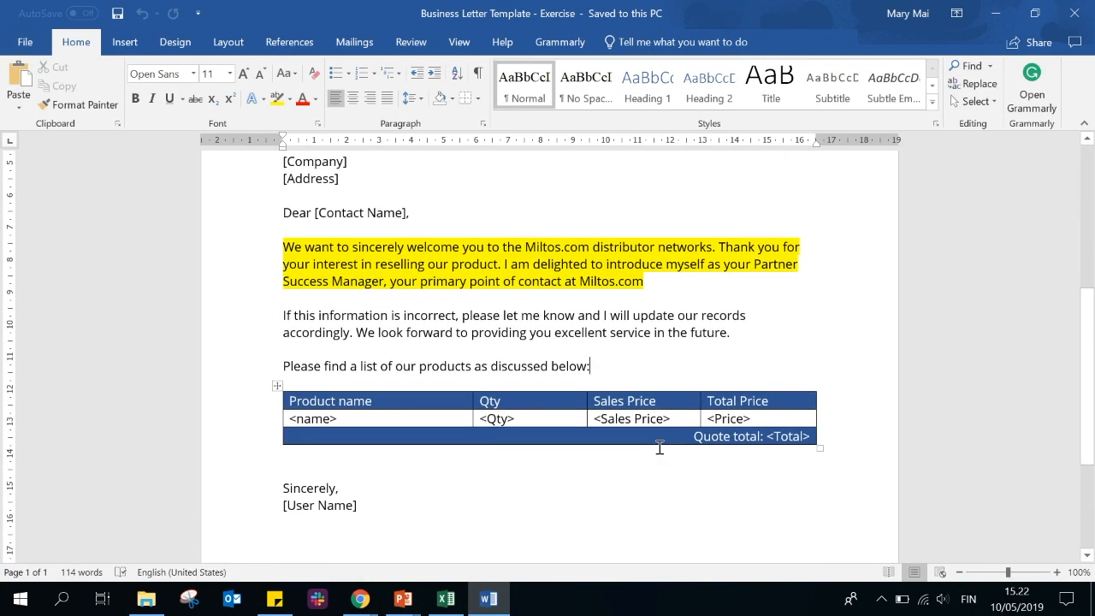
pyautogui.scroll(3, 663, 446)
pyautogui.scroll(3, 659, 448)
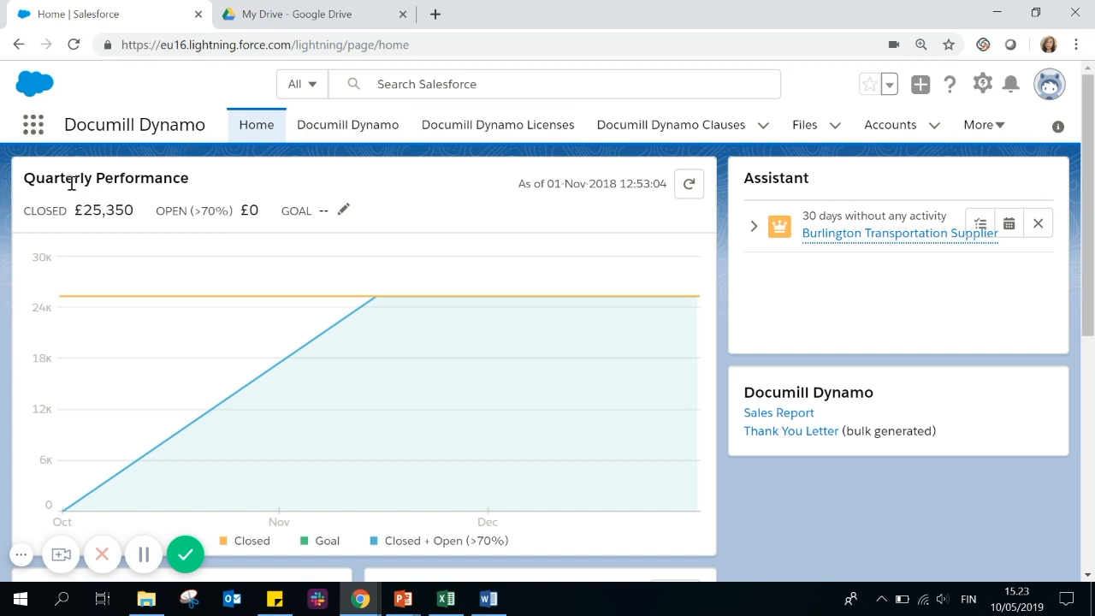
pyautogui.click(334, 135)
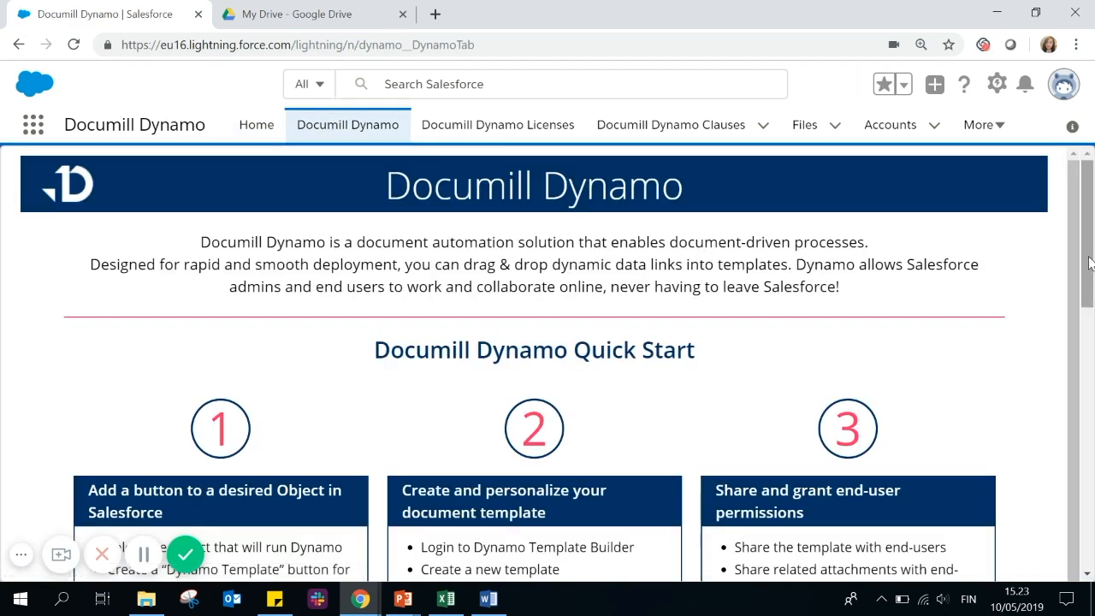
pyautogui.moveTo(1088, 266); pyautogui.dragTo(1093, 361)
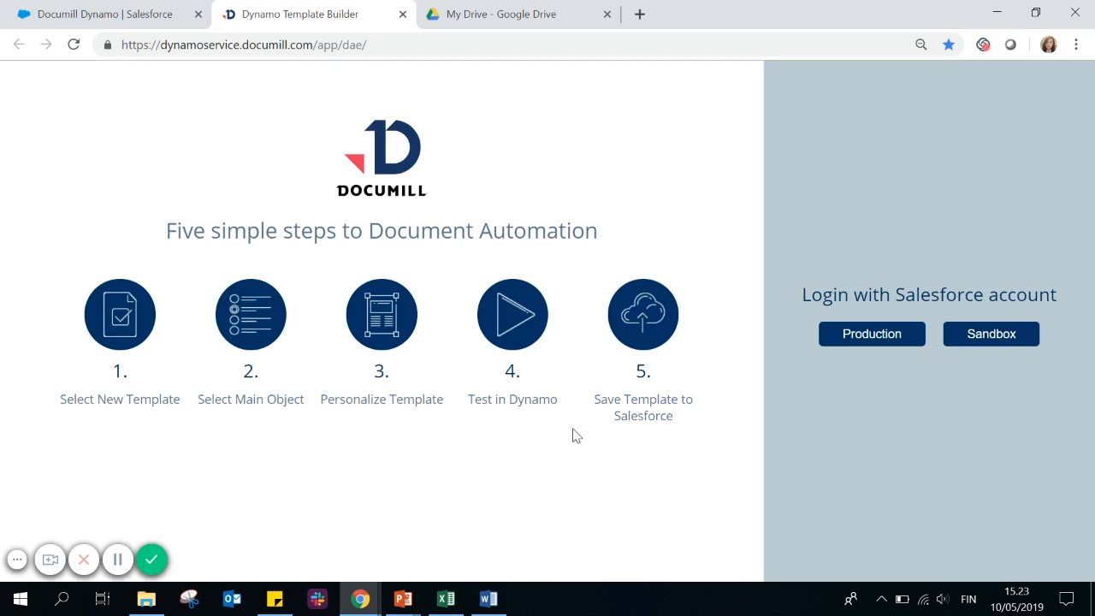
pyautogui.click(912, 336)
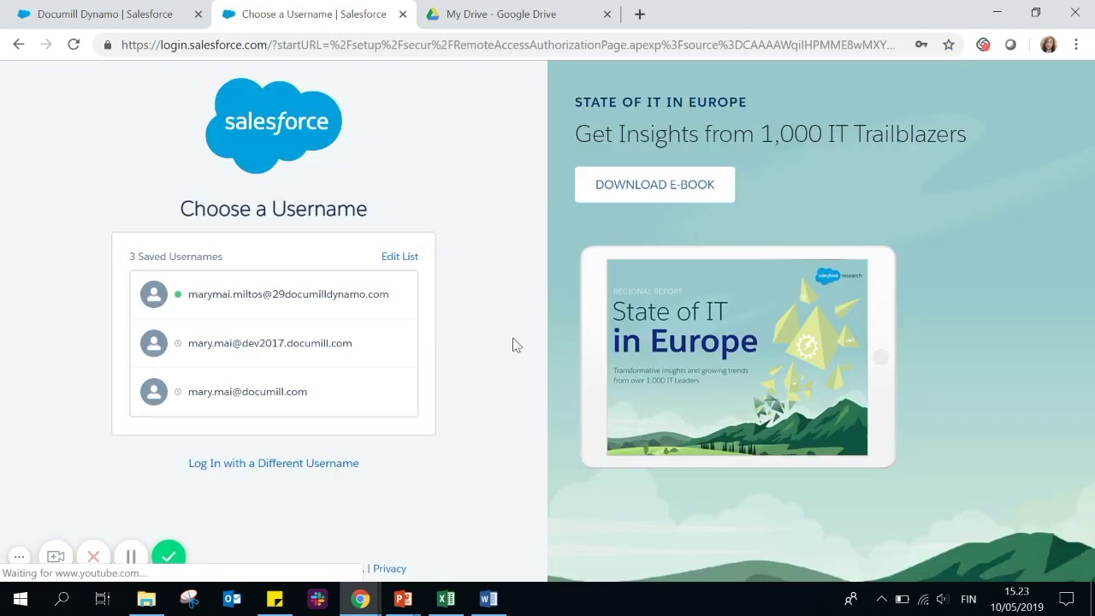
pyautogui.click(323, 299)
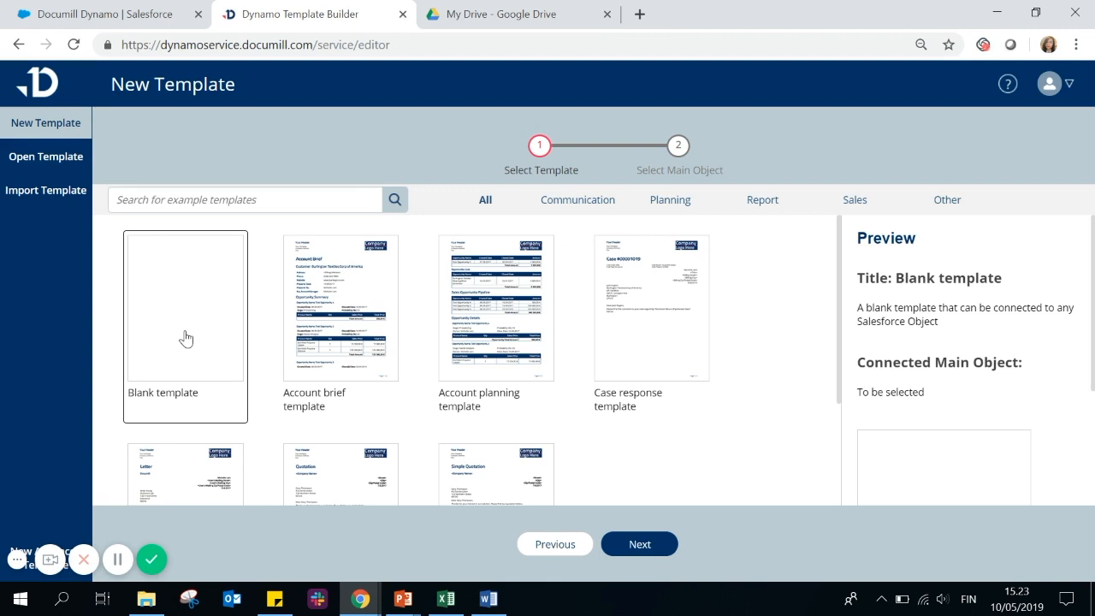
# - Create a blank template with Opportunity chosen under Common Objects as its main object
pyautogui.click(655, 554)
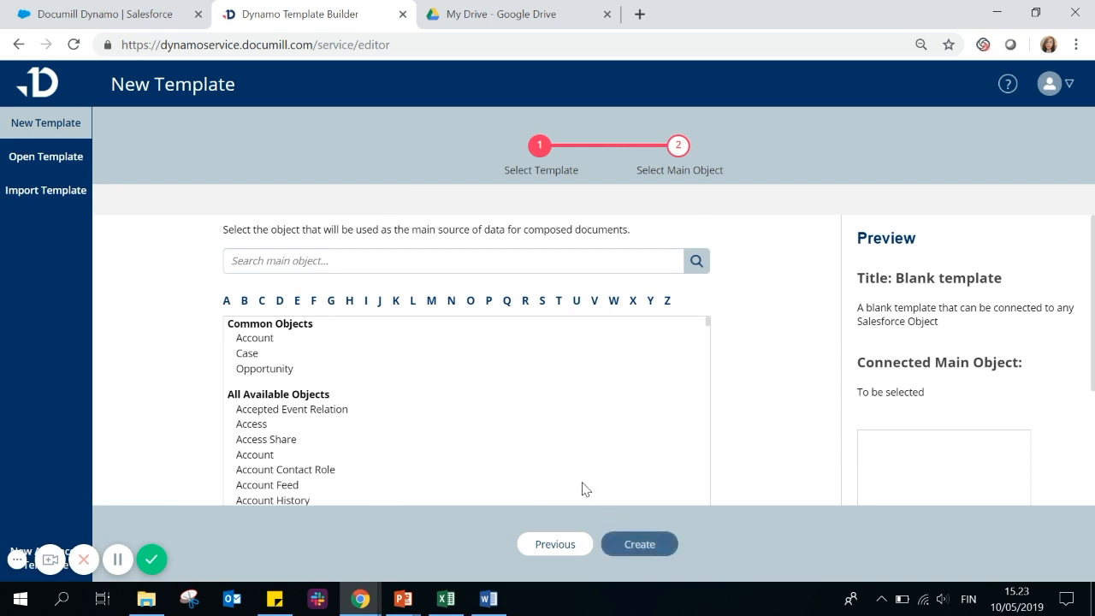
pyautogui.click(488, 599)
pyautogui.scroll(-3, 563, 454)
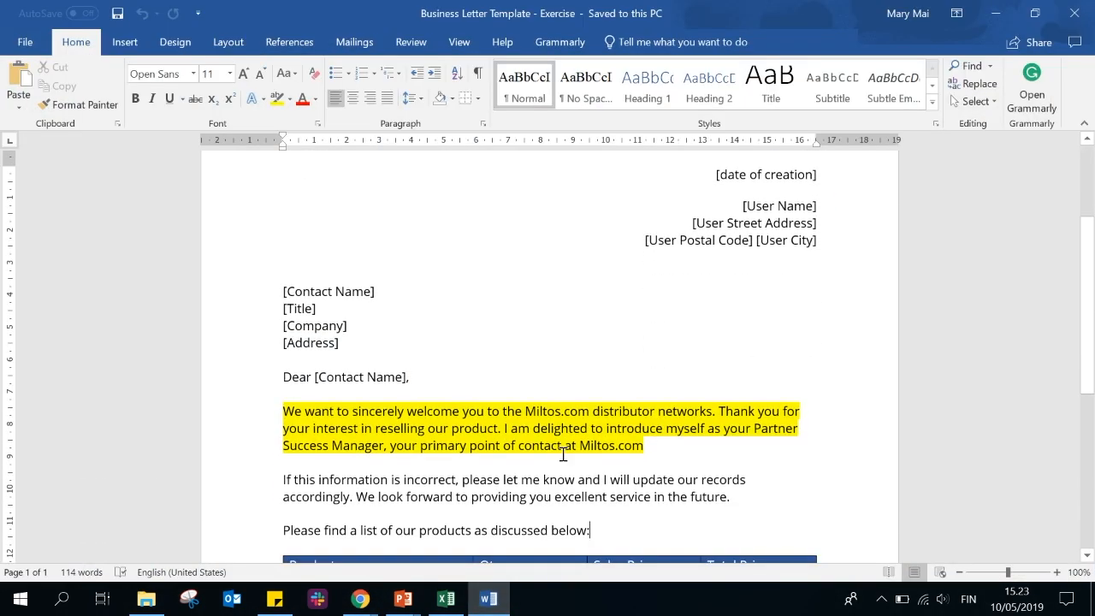
pyautogui.scroll(-3, 562, 455)
pyautogui.scroll(2, 563, 454)
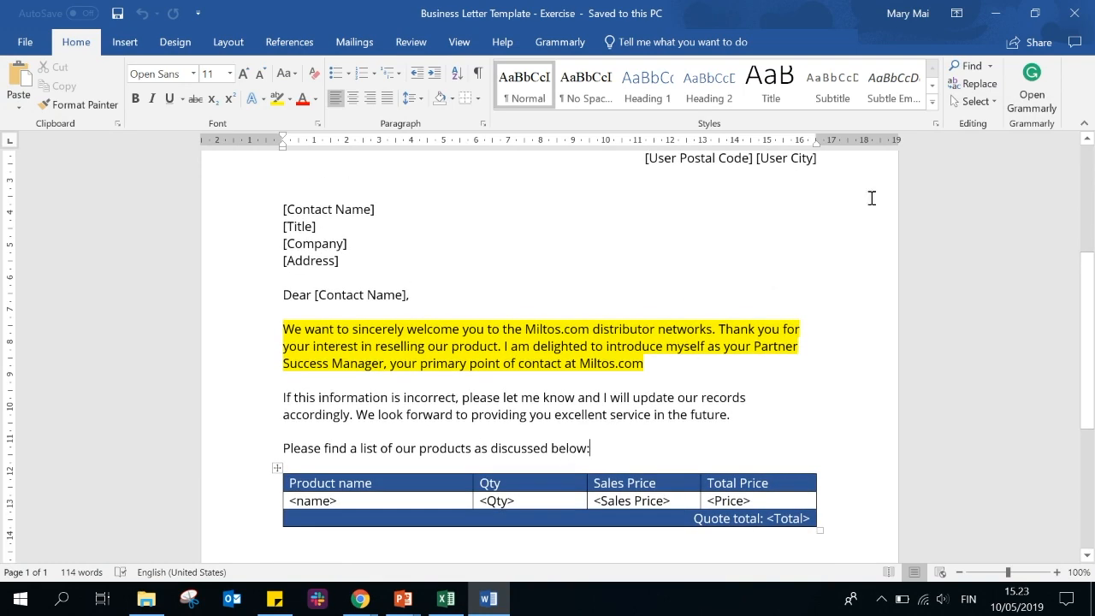
pyautogui.click(996, 13)
pyautogui.click(256, 370)
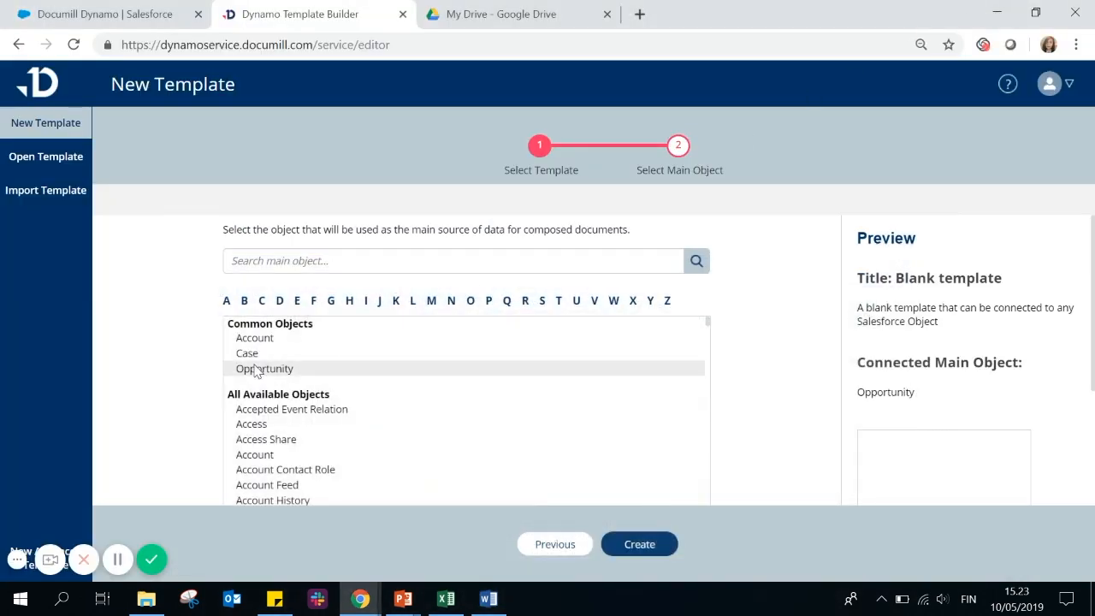
pyautogui.click(638, 548)
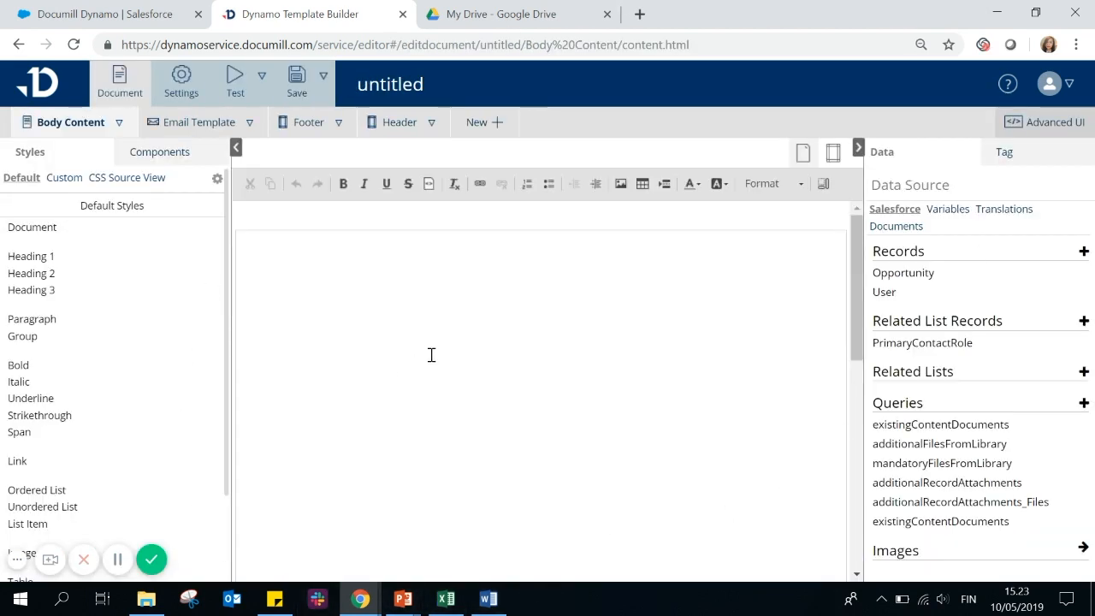
# - Paste the Word letter's fields, greeting and body paragraphs into the empty template body
pyautogui.click(503, 606)
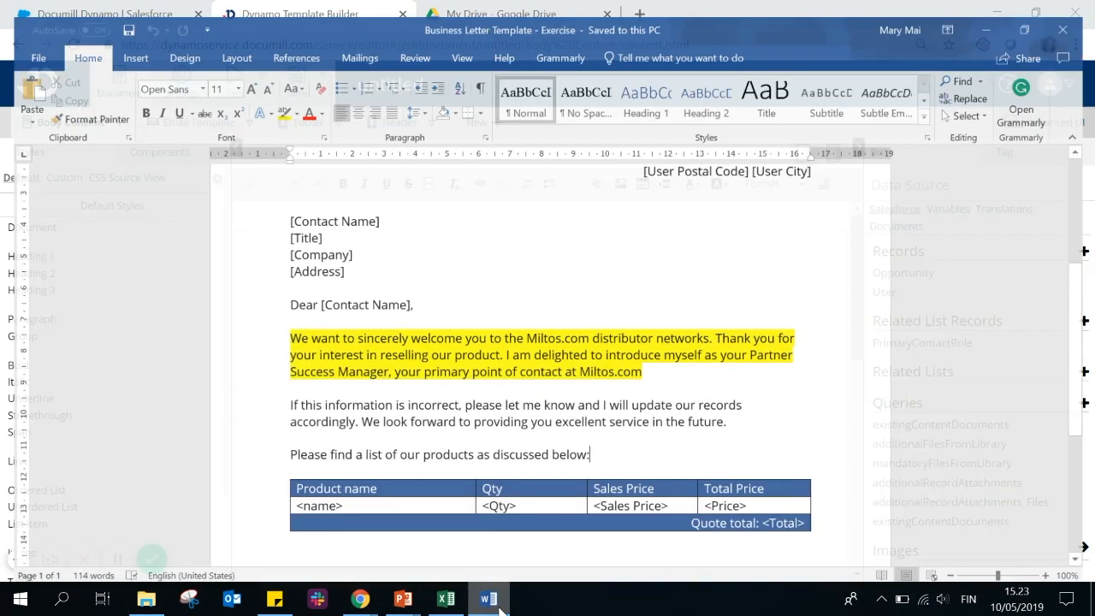
pyautogui.scroll(3, 550, 428)
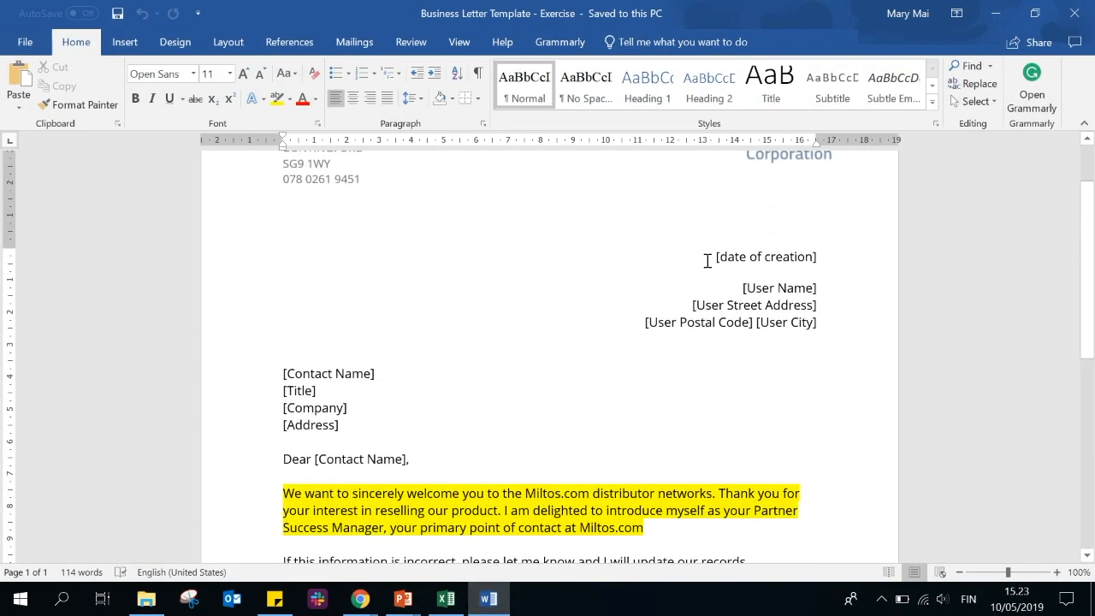
pyautogui.moveTo(707, 260); pyautogui.dragTo(758, 396)
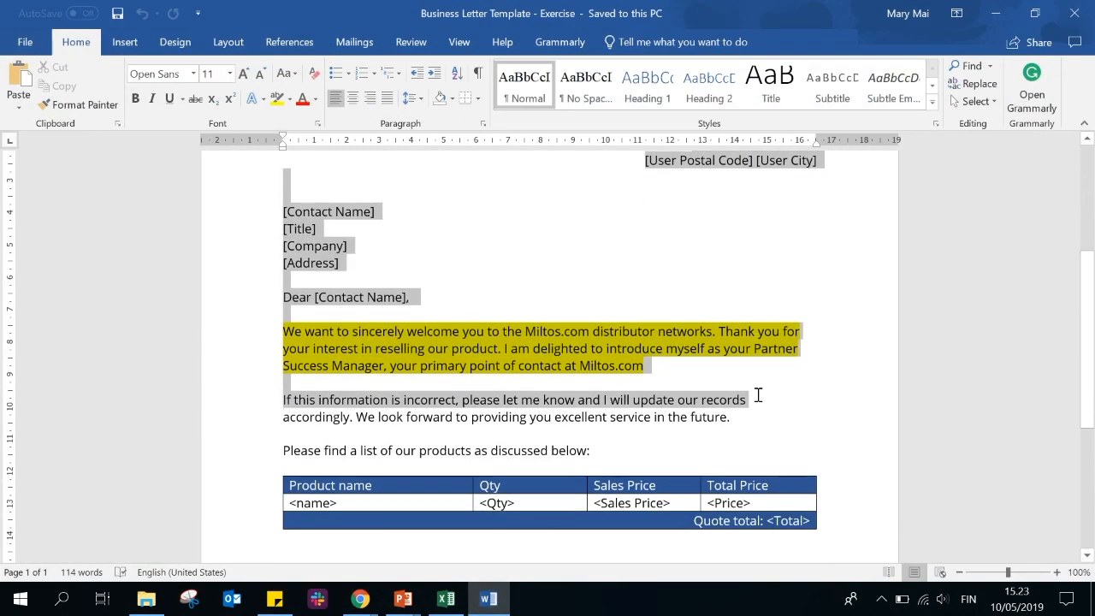
pyautogui.moveTo(758, 395); pyautogui.dragTo(656, 454)
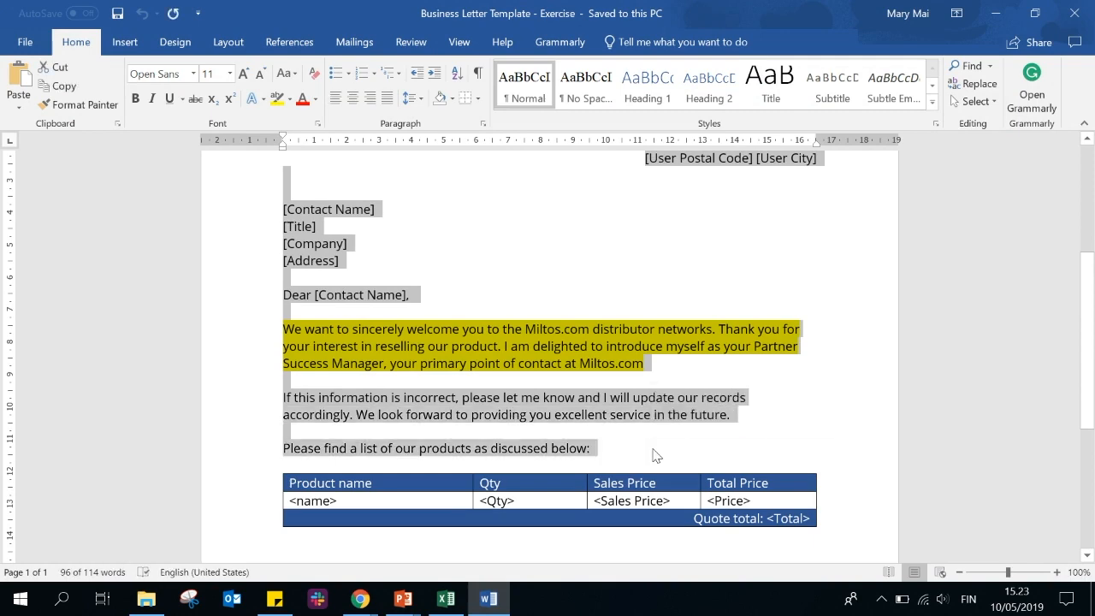
pyautogui.click(502, 607)
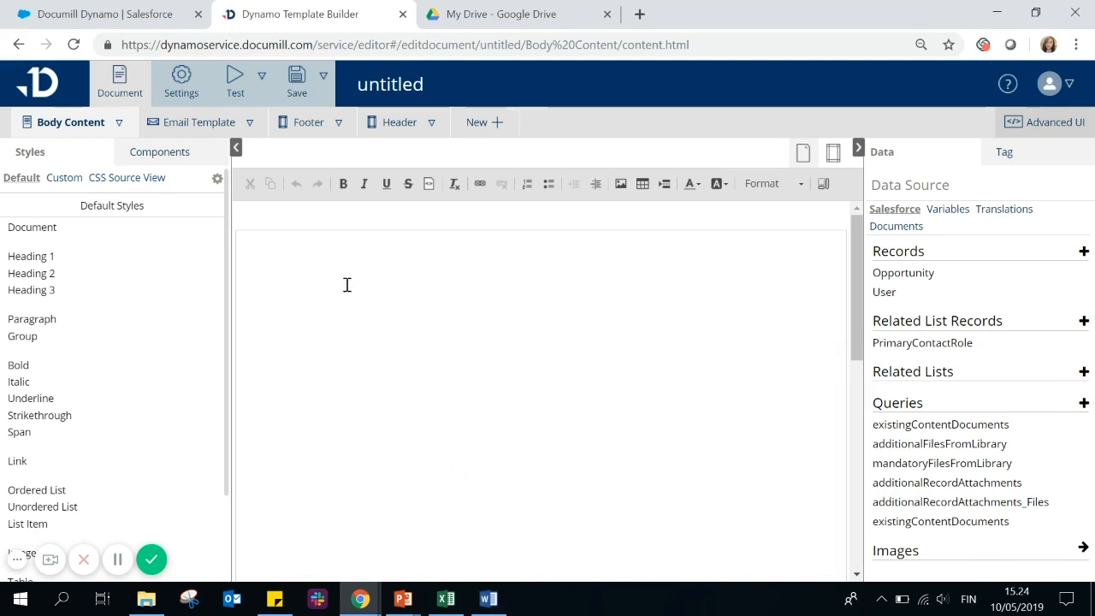
pyautogui.click(346, 287)
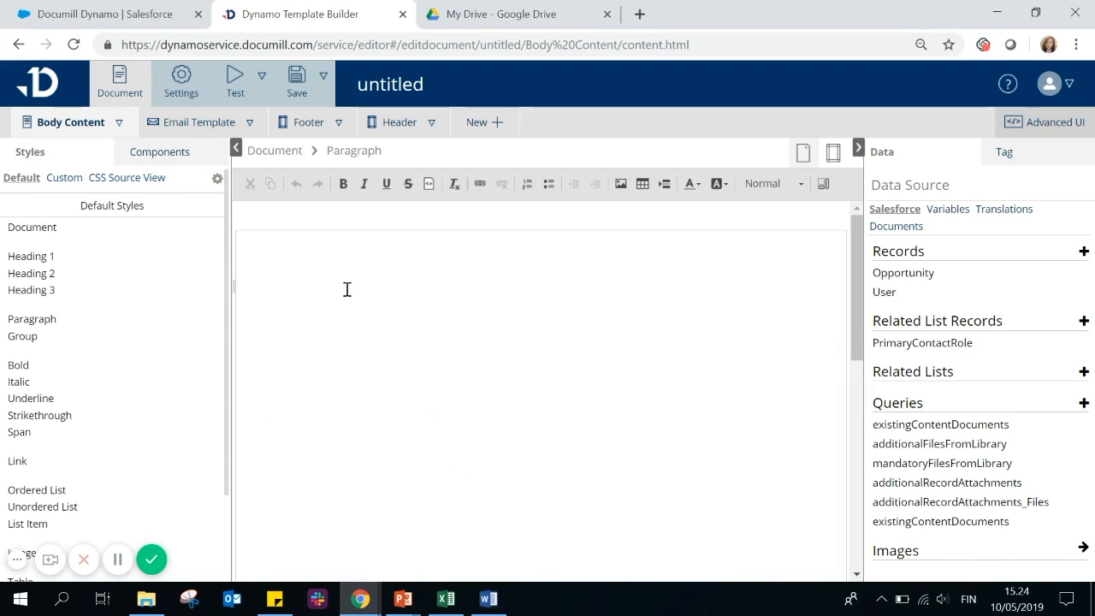
pyautogui.write('[date of creation] [User Name] [User Street Address] [User Postal Code] [User City] [Contact Name] [Title] [Company] [Address] Dear [Contact Name], We want to sincerely welcome you to the Miltos.com distributor networks. Thank you for your interest in reselling our product. I am delighted to introduce myself as your Partner Success Manager, your primary point of contact at Miltos.com If this information is incorrect, please let me know and I will update our records accordingly. We look forward to providing you excellent service in the future. Please find a list of our products as discussed below:')
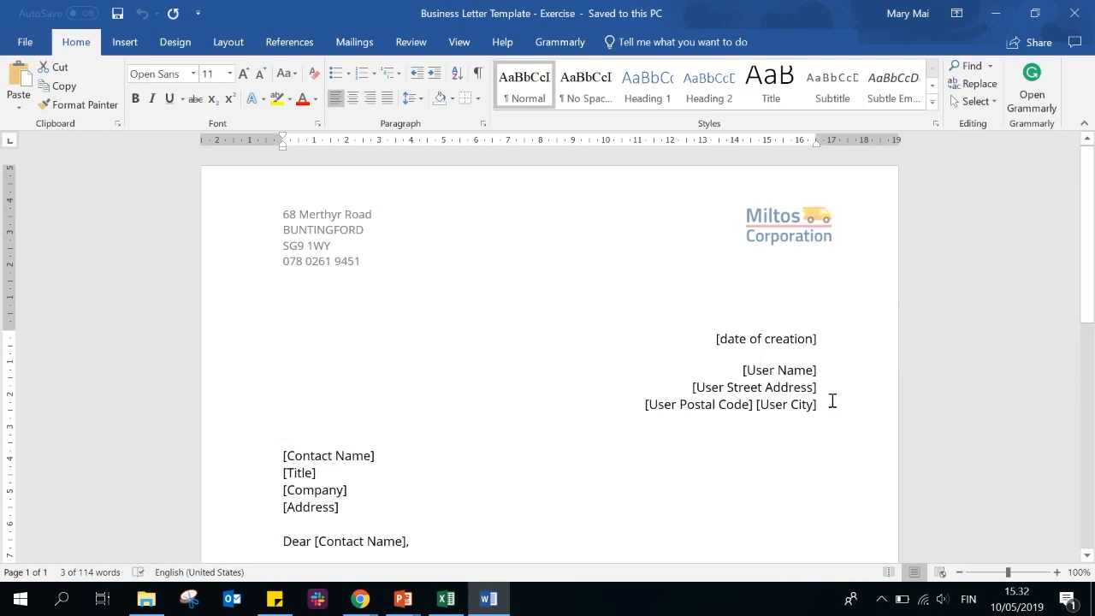
# - Turn the date and user address lines into a group via the Tag panel
pyautogui.click(996, 12)
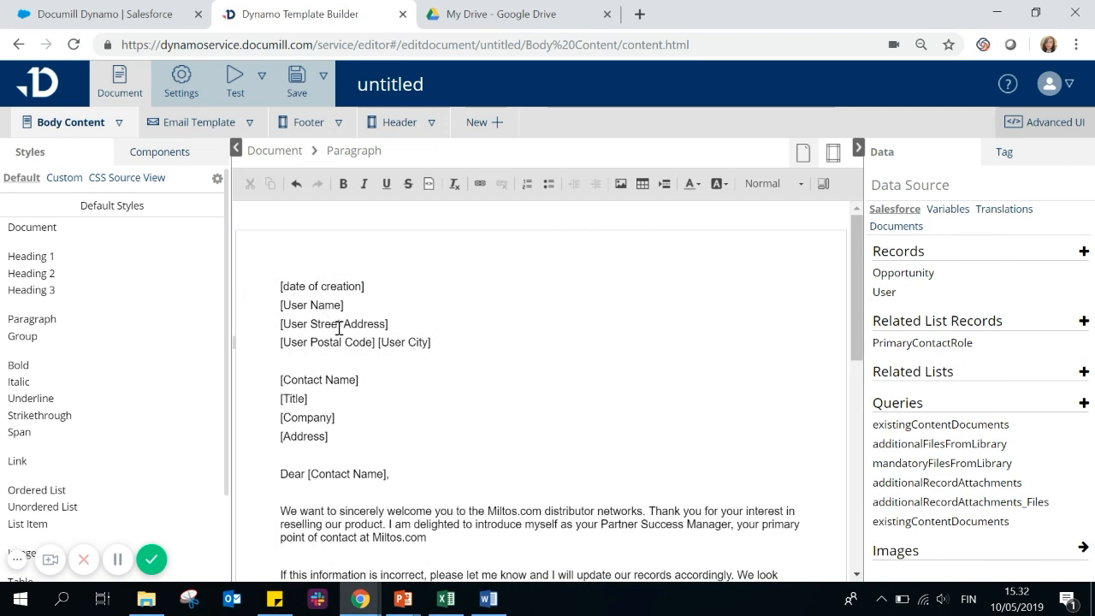
pyautogui.moveTo(269, 286)
pyautogui.mouseDown()
pyautogui.moveTo(415, 320)
pyautogui.moveTo(438, 337)
pyautogui.mouseUp()
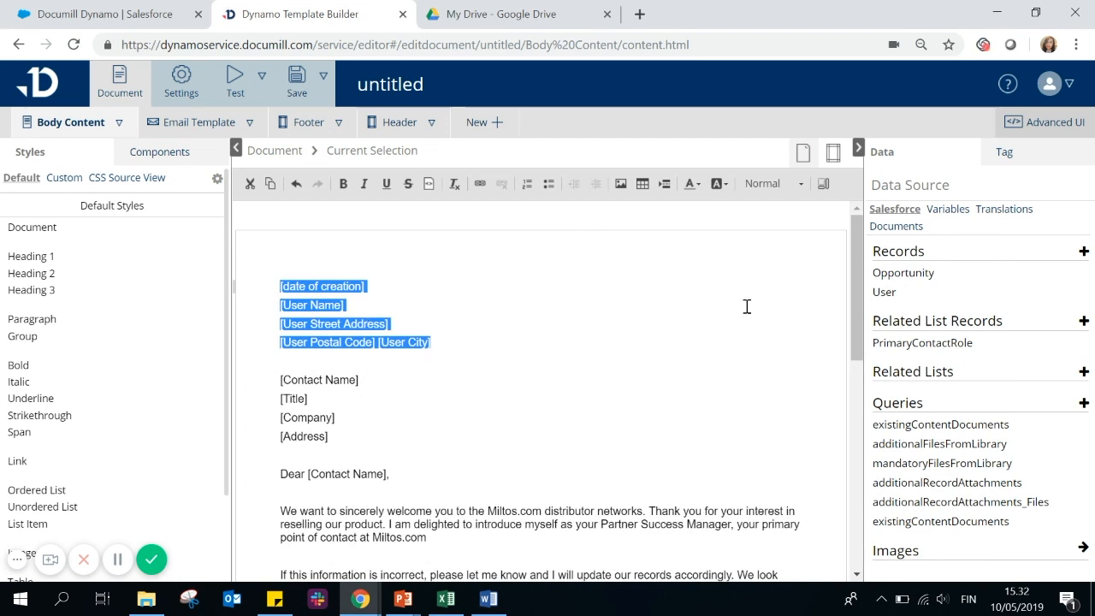
pyautogui.click(1043, 159)
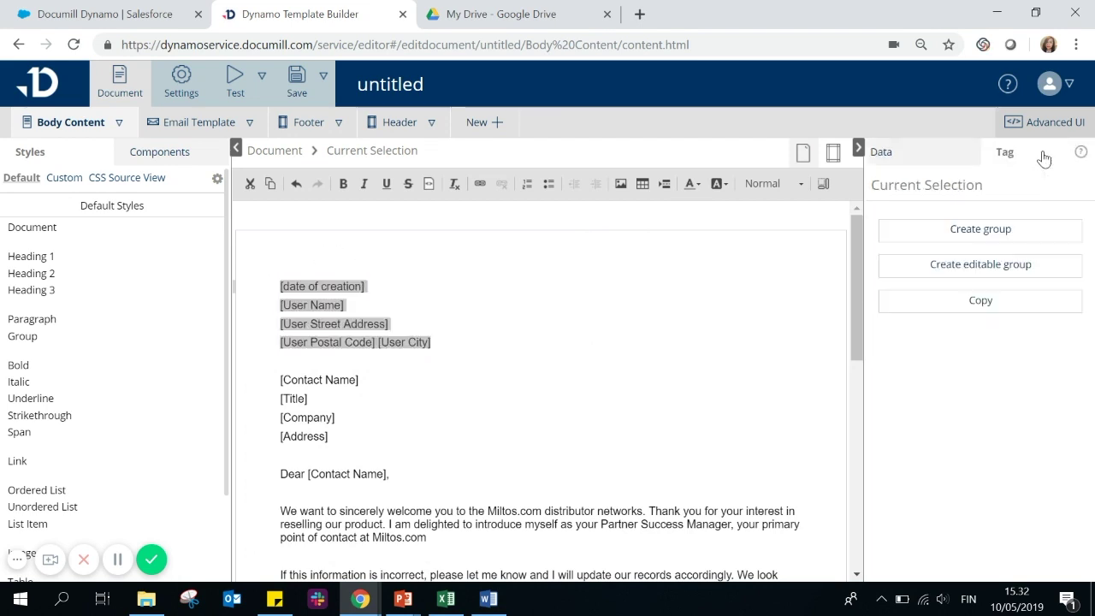
pyautogui.click(1003, 231)
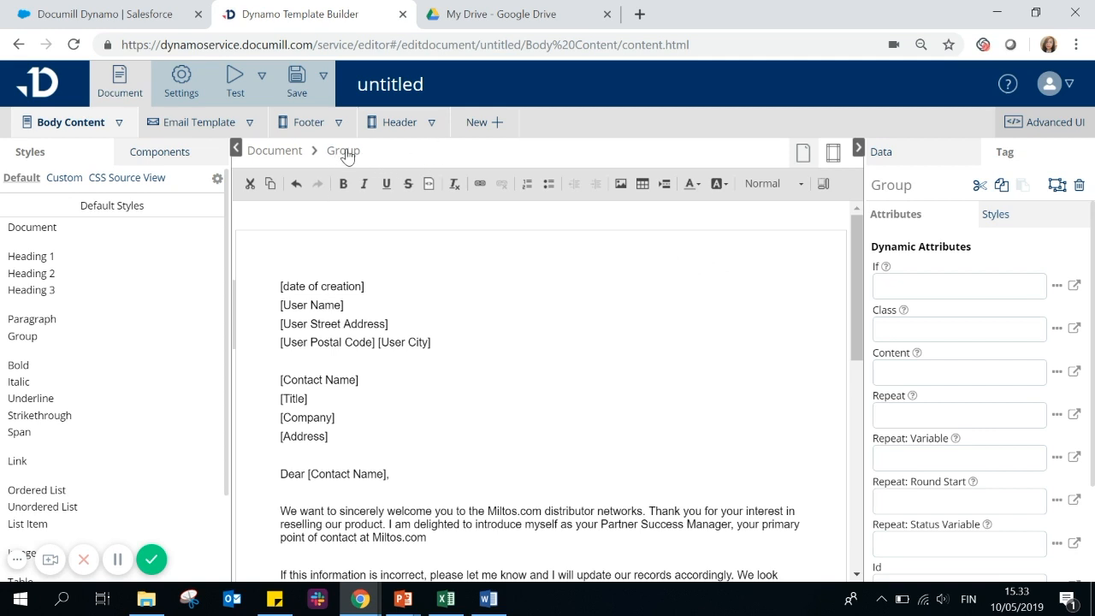
# - Add an Align right style to the address group and check the tutorial PDF layout
pyautogui.click(1024, 218)
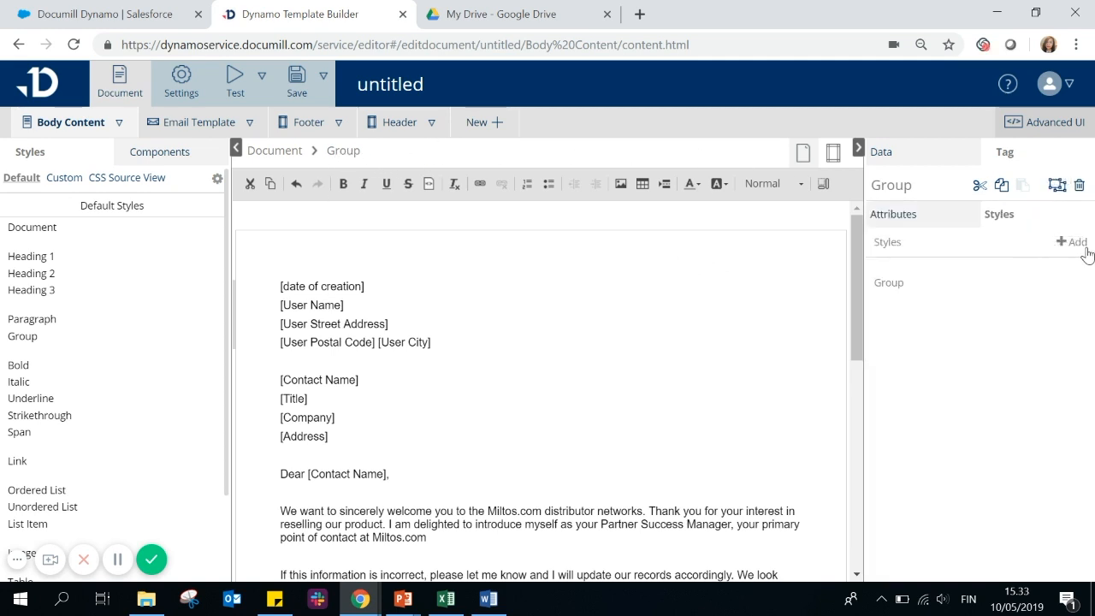
pyautogui.click(1076, 243)
pyautogui.click(899, 302)
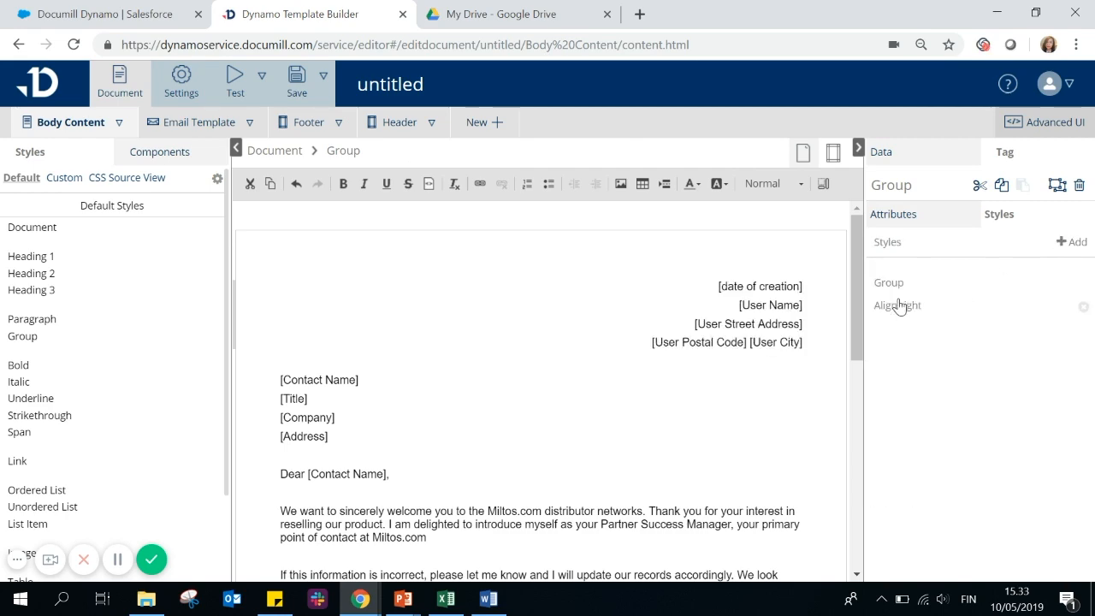
pyautogui.click(500, 12)
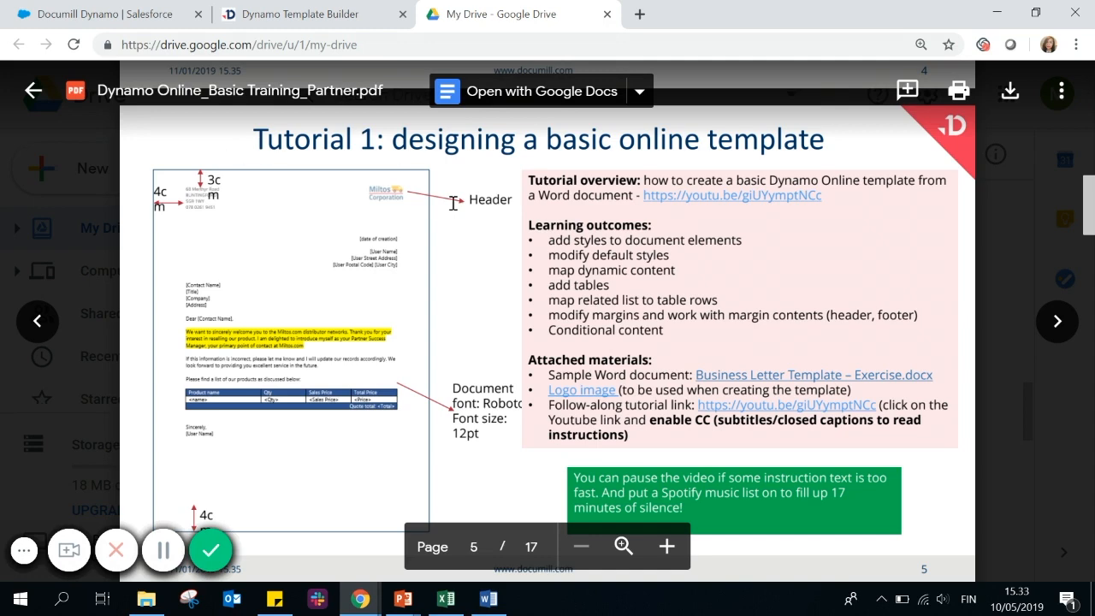
# - Set page margins to 3 cm top, 4 cm right and 4 cm bottom, leaving 2 cm left
pyautogui.click(300, 14)
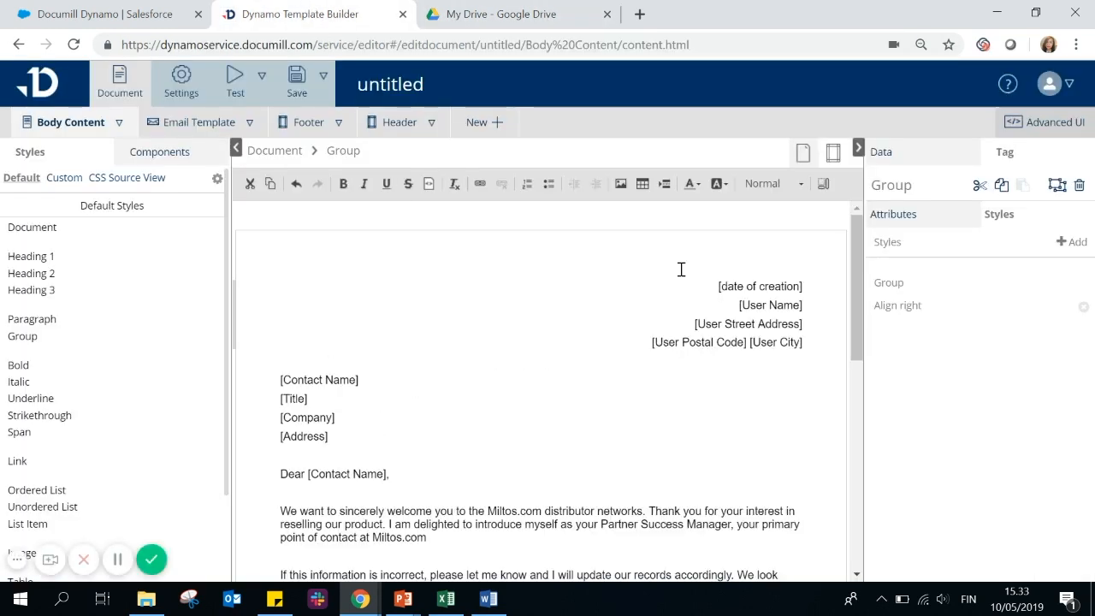
pyautogui.click(834, 155)
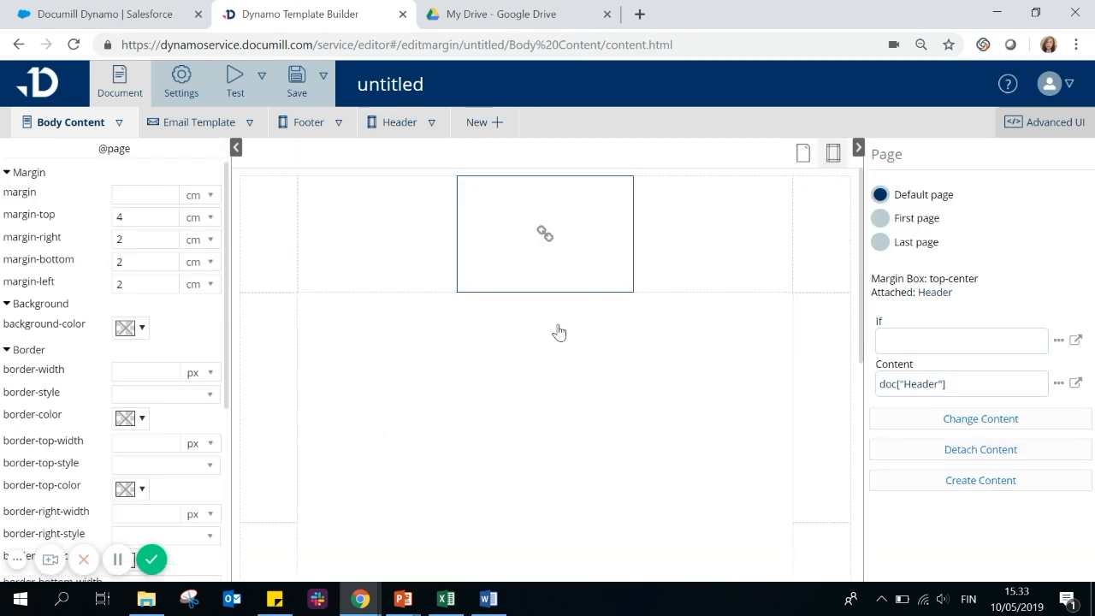
pyautogui.click(142, 243)
pyautogui.click(130, 217)
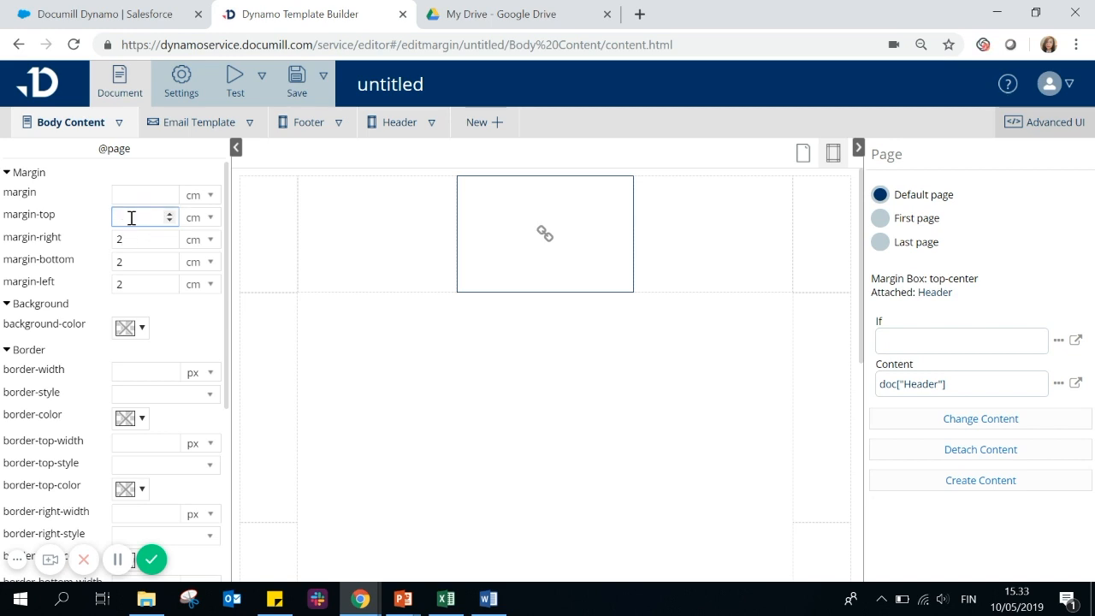
pyautogui.write('3')
pyautogui.click(144, 239)
pyautogui.write('4')
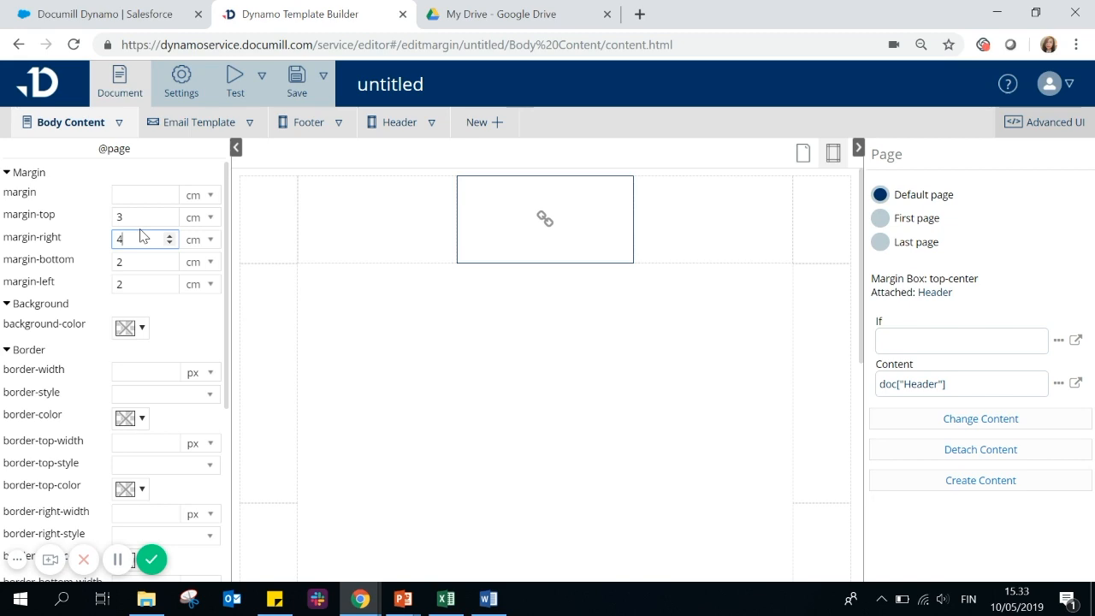
pyautogui.click(142, 259)
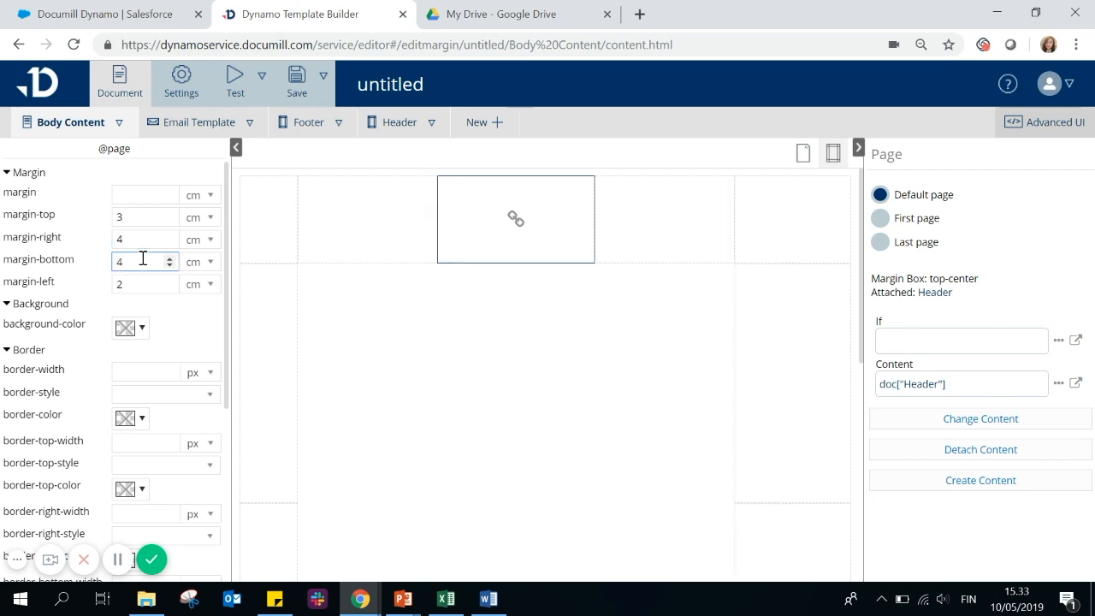
pyautogui.click(802, 159)
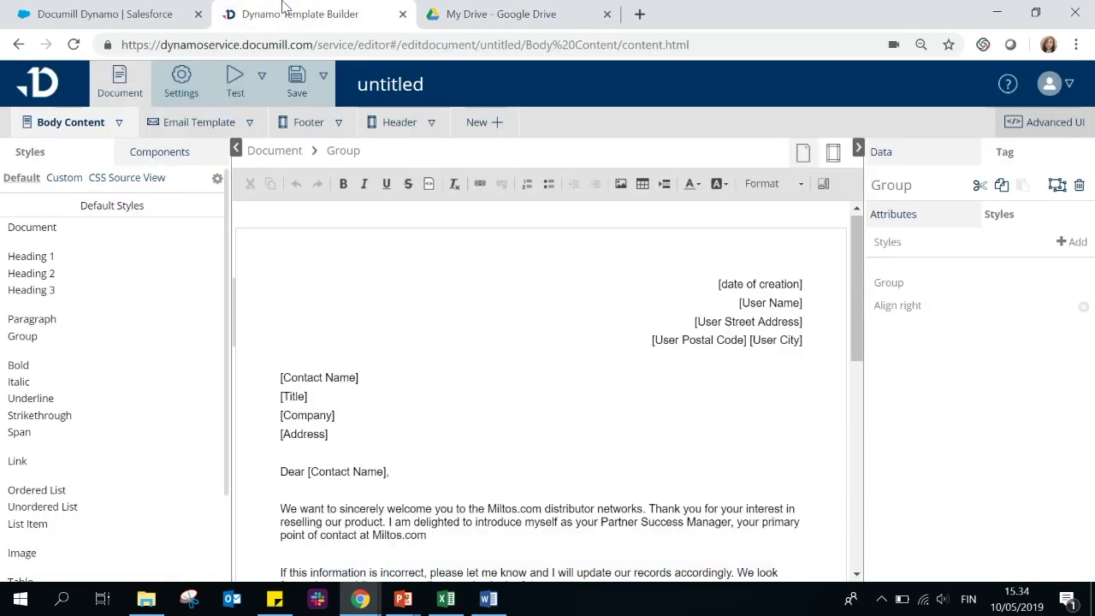
pyautogui.click(356, 13)
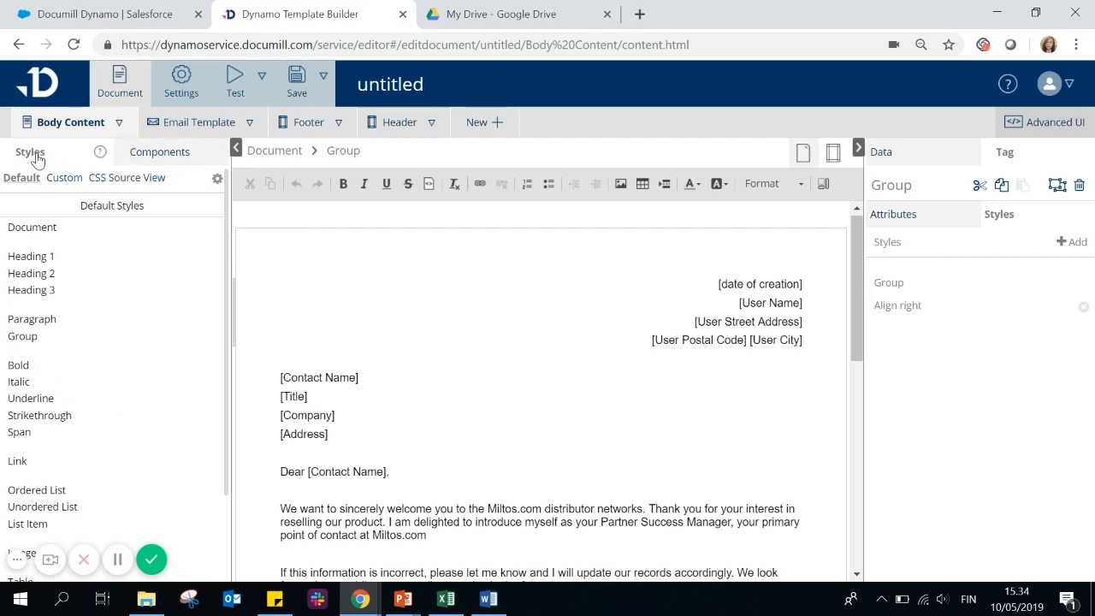
# - Give the document default style the Roboto web font preset at 12 pt size
pyautogui.click(46, 232)
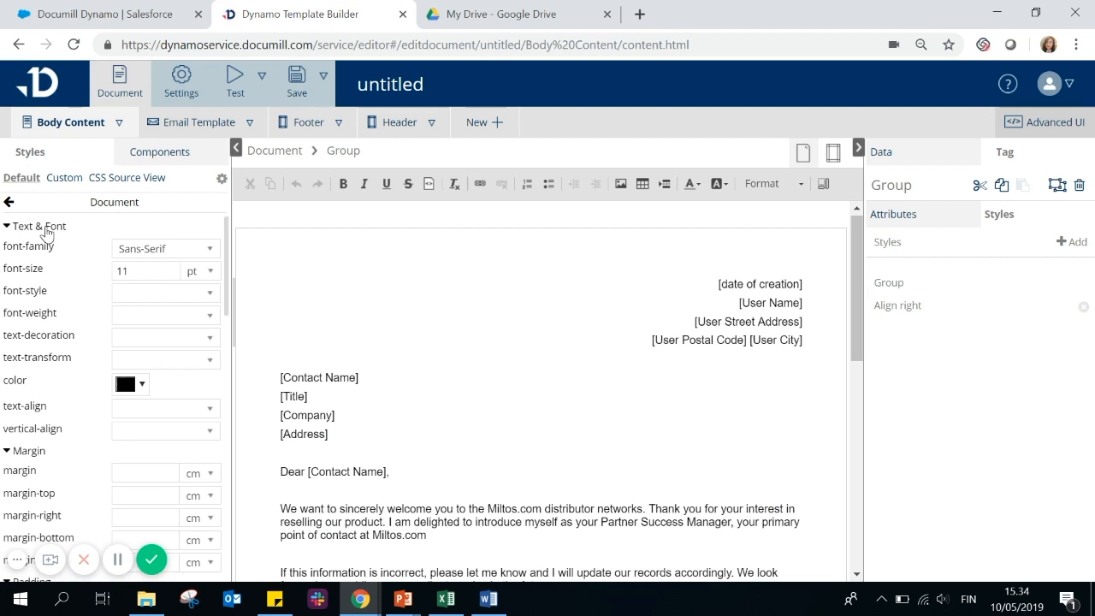
pyautogui.click(208, 248)
pyautogui.click(179, 345)
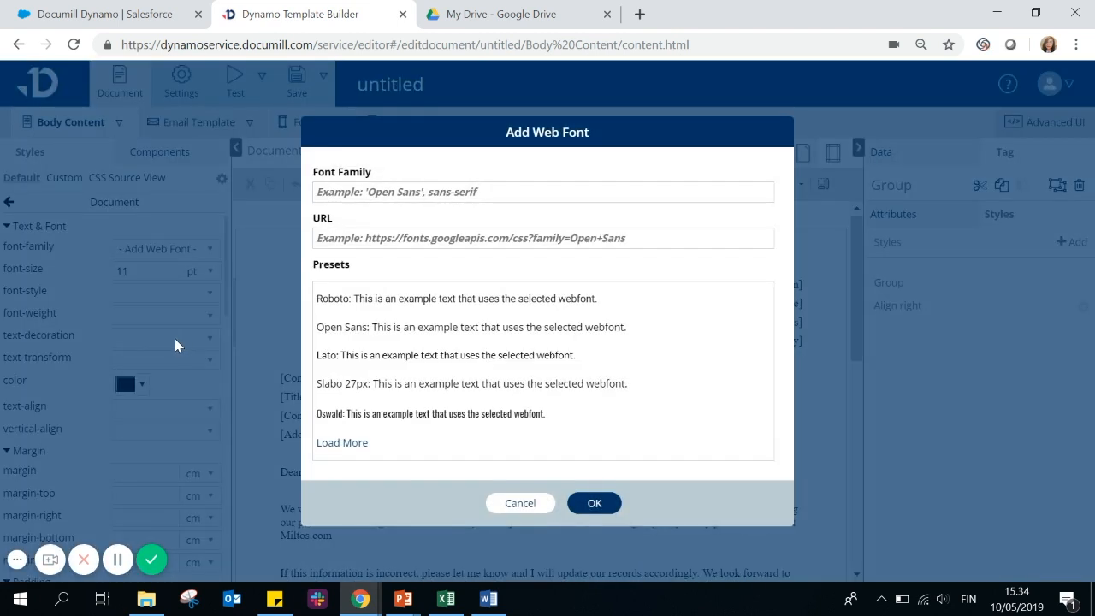
pyautogui.click(349, 299)
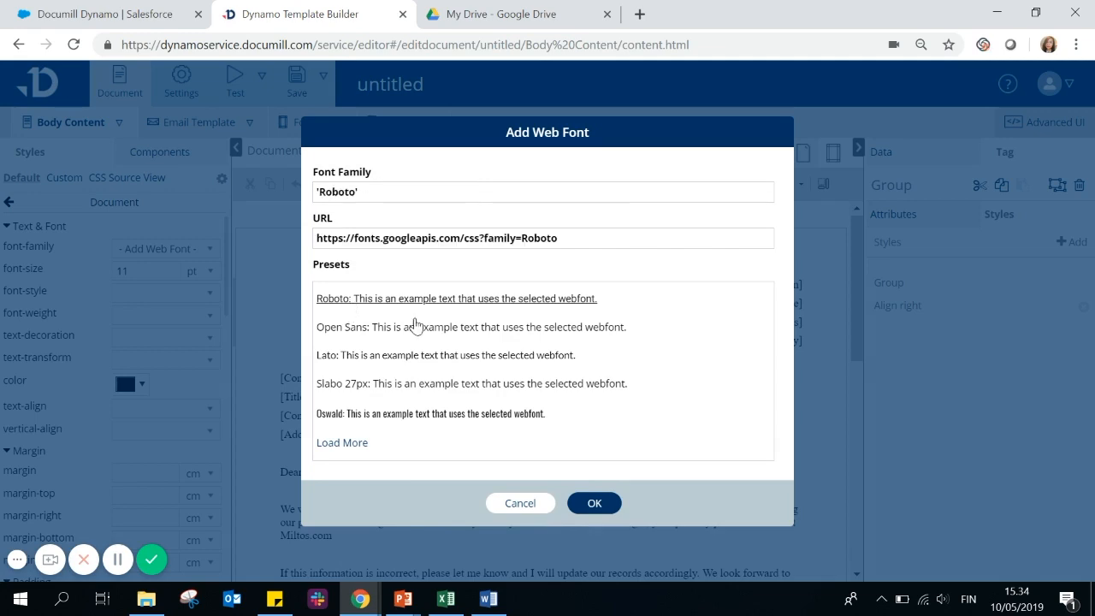
pyautogui.click(594, 503)
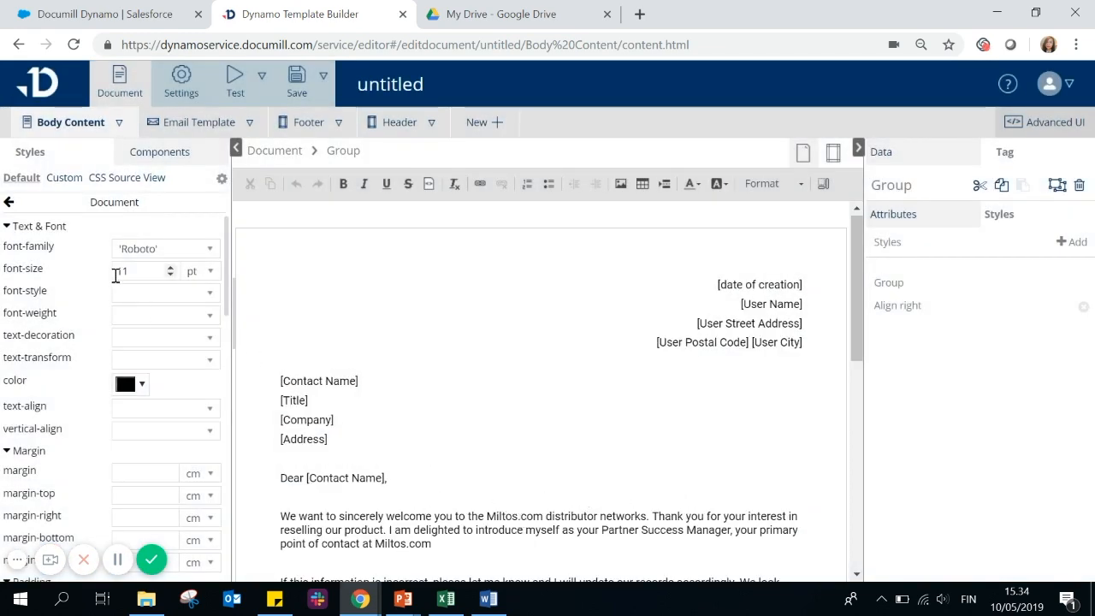
pyautogui.click(150, 273)
pyautogui.write('12')
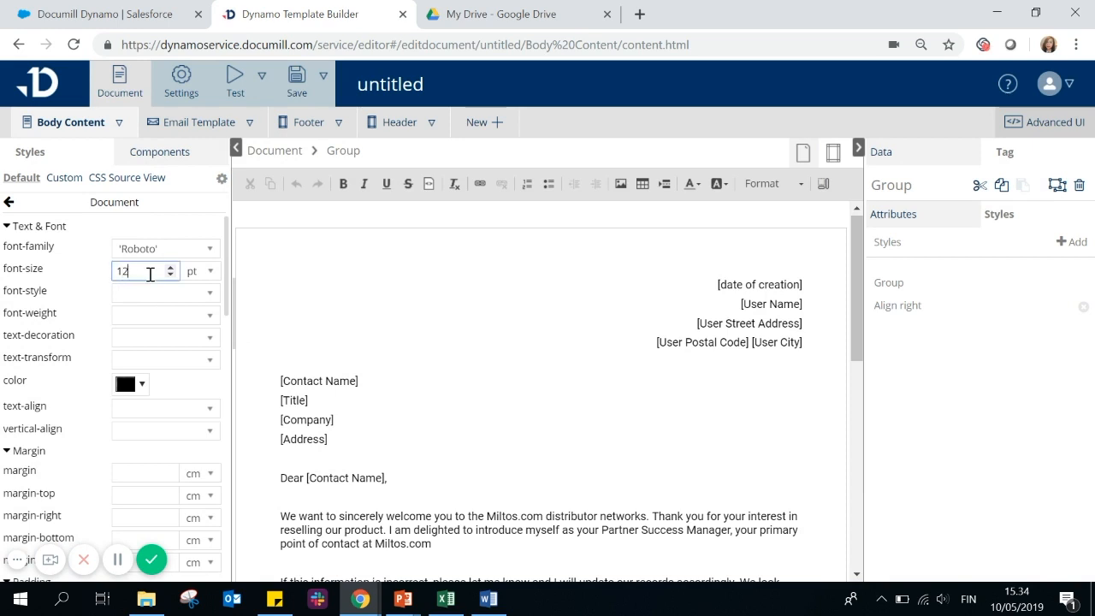
pyautogui.click(440, 436)
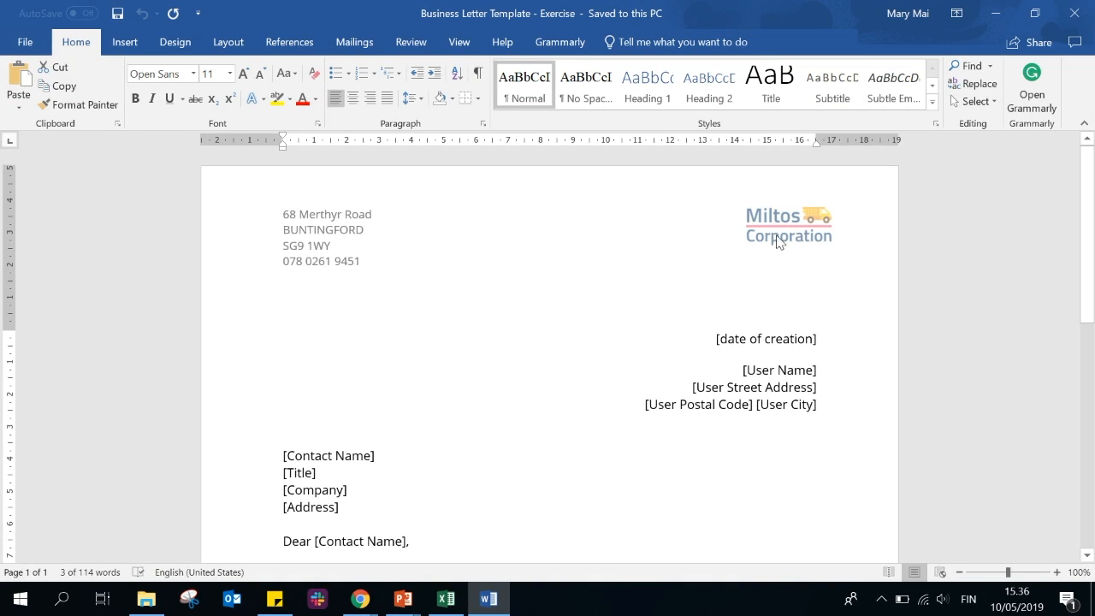
# - Delete both placeholder text lines from the template's header section
pyautogui.click(995, 13)
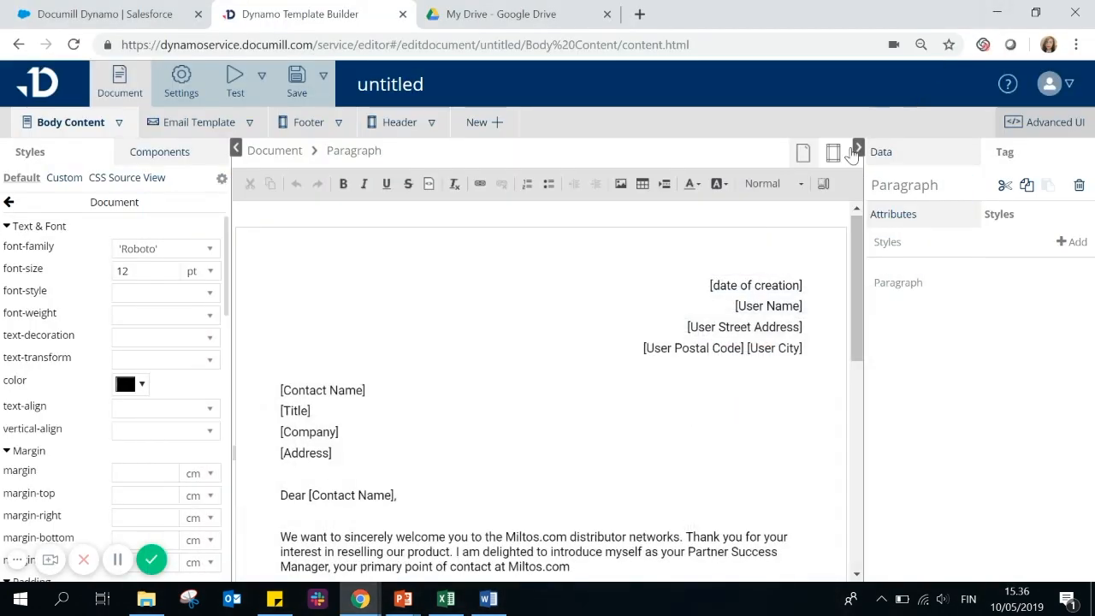
pyautogui.click(396, 128)
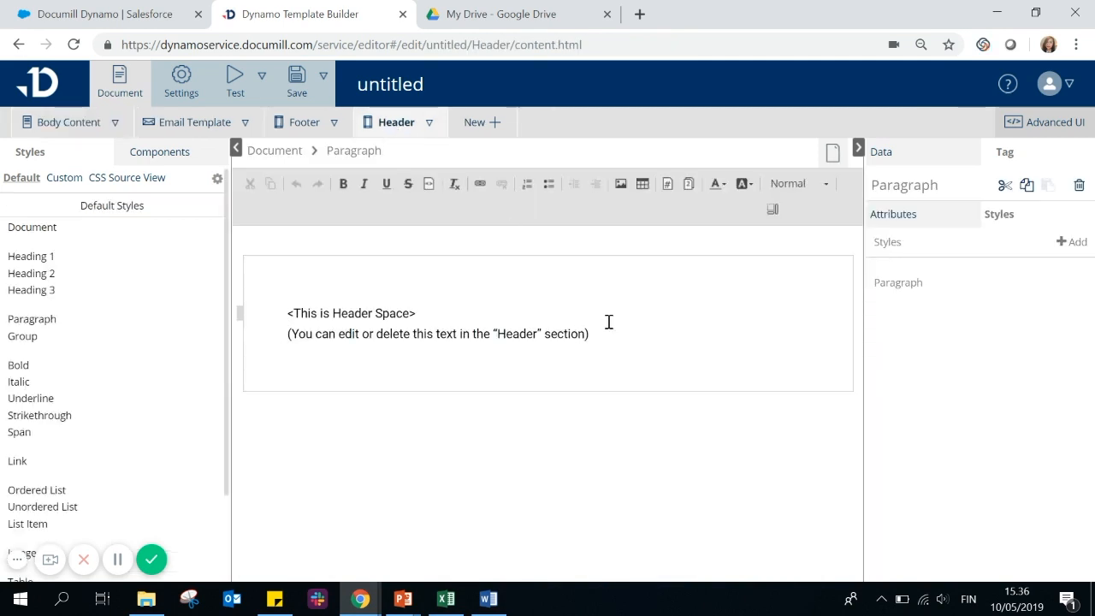
pyautogui.moveTo(608, 321); pyautogui.dragTo(263, 318)
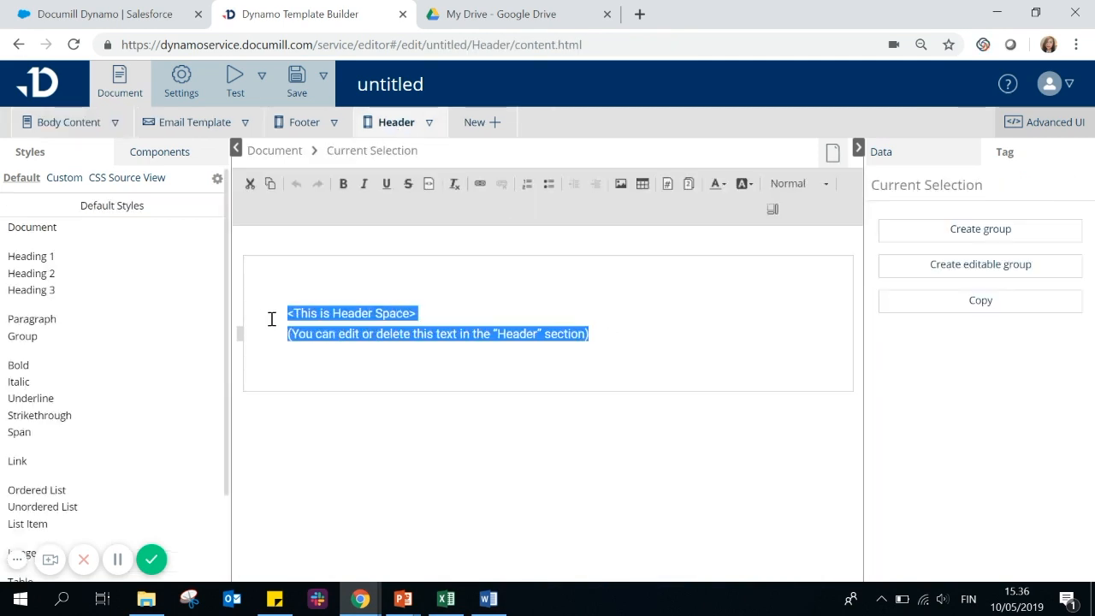
pyautogui.press('Delete')
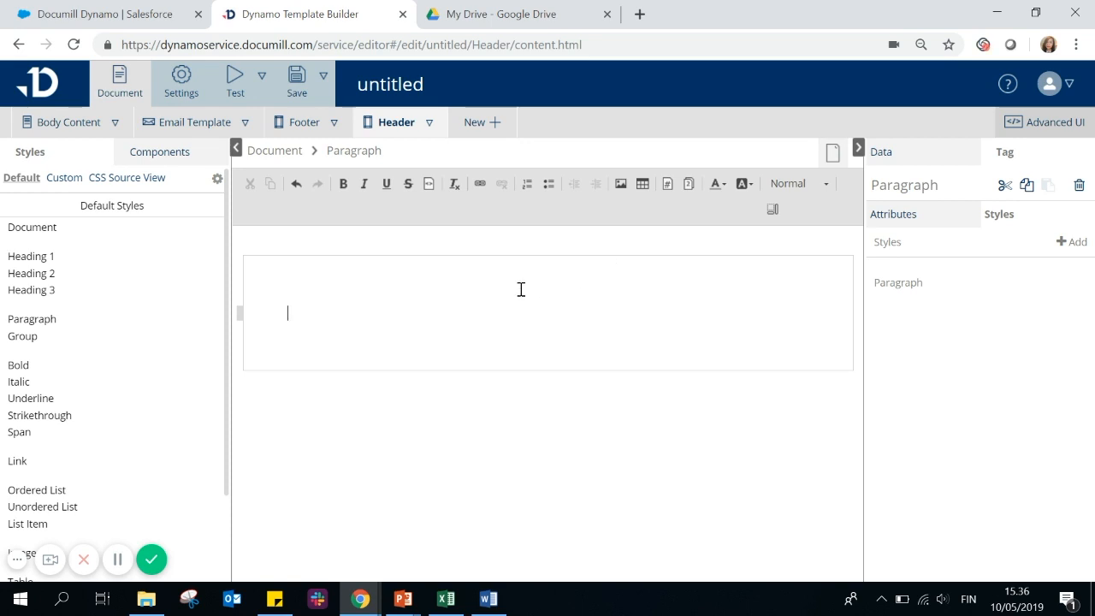
pyautogui.click(643, 188)
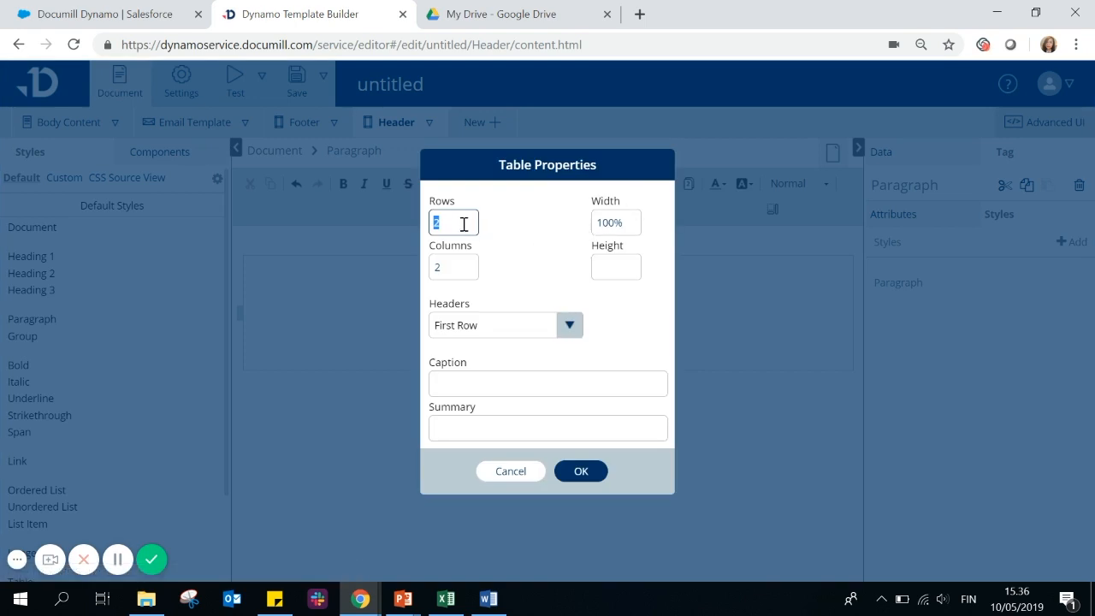
pyautogui.write('1')
# - Insert a one-row, two-column table with Headers set to None into the header
pyautogui.click(570, 326)
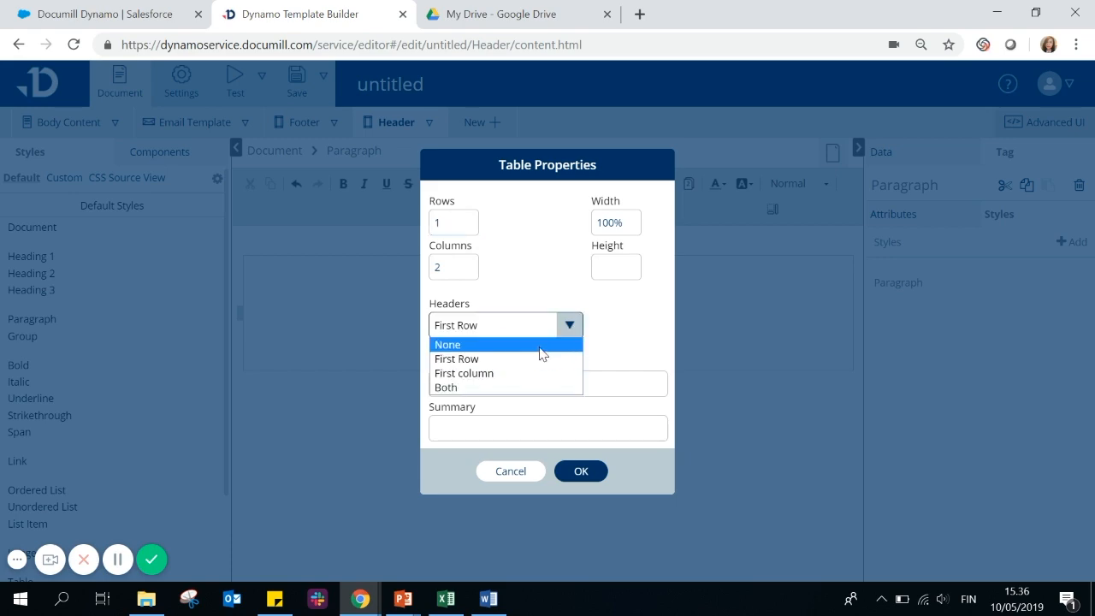
pyautogui.click(541, 347)
pyautogui.click(581, 471)
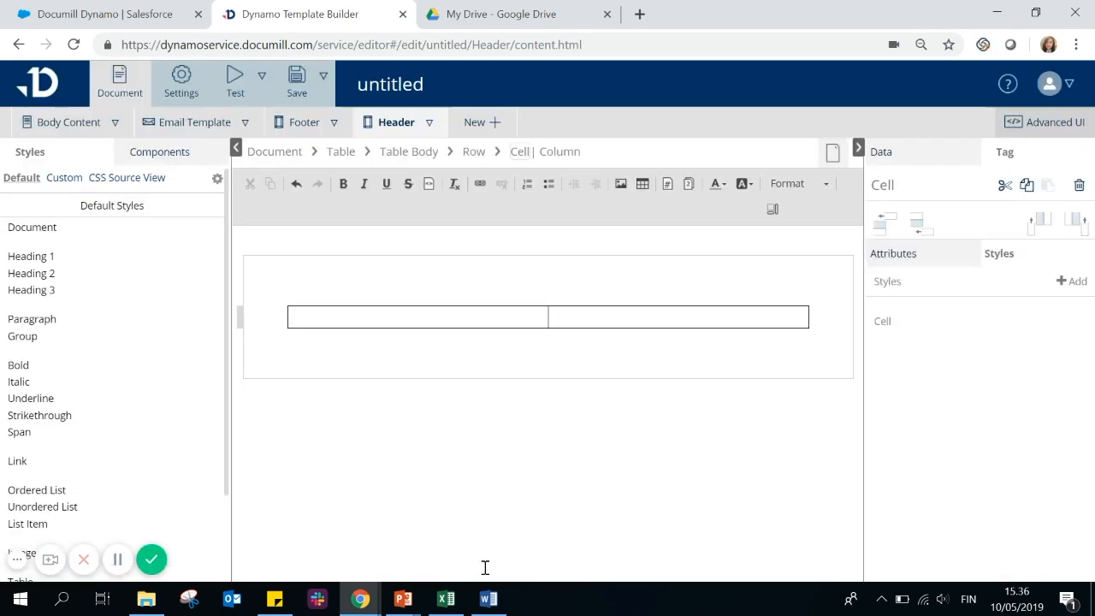
# - Copy the Word header's sender address and paste it into the left header table cell
pyautogui.click(489, 601)
pyautogui.doubleClick(329, 261)
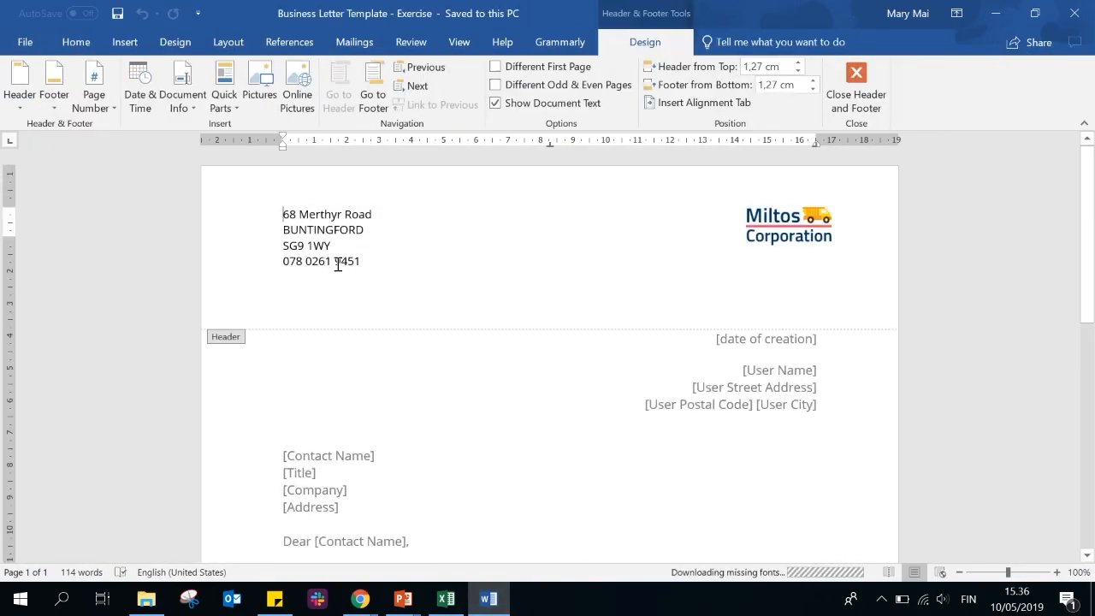
pyautogui.hotkey('ctrl', 'a')
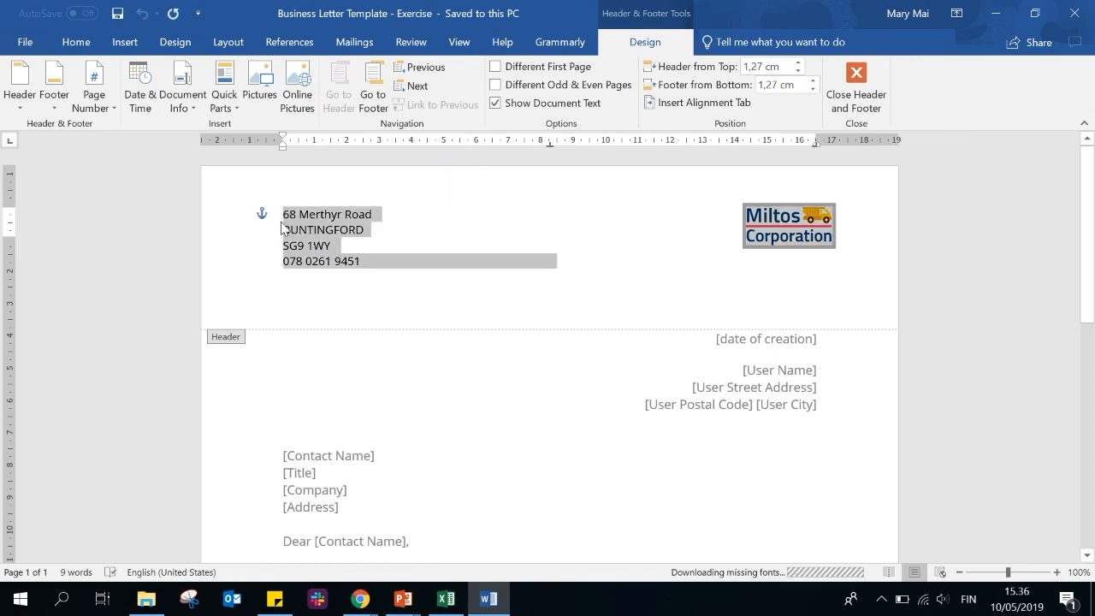
pyautogui.click(996, 13)
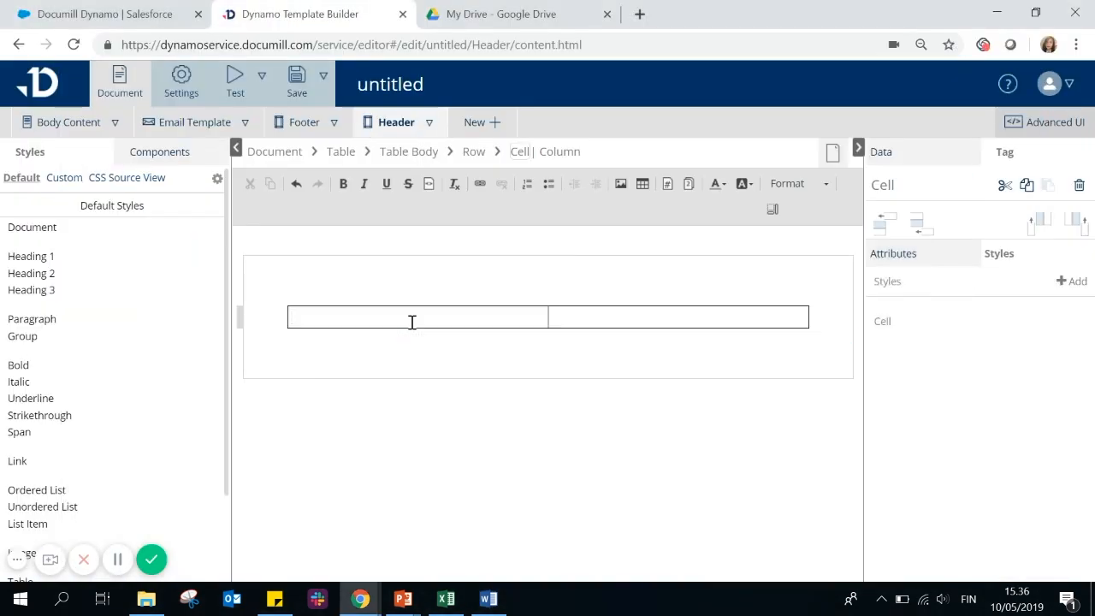
pyautogui.hotkey('ctrl', 'v')
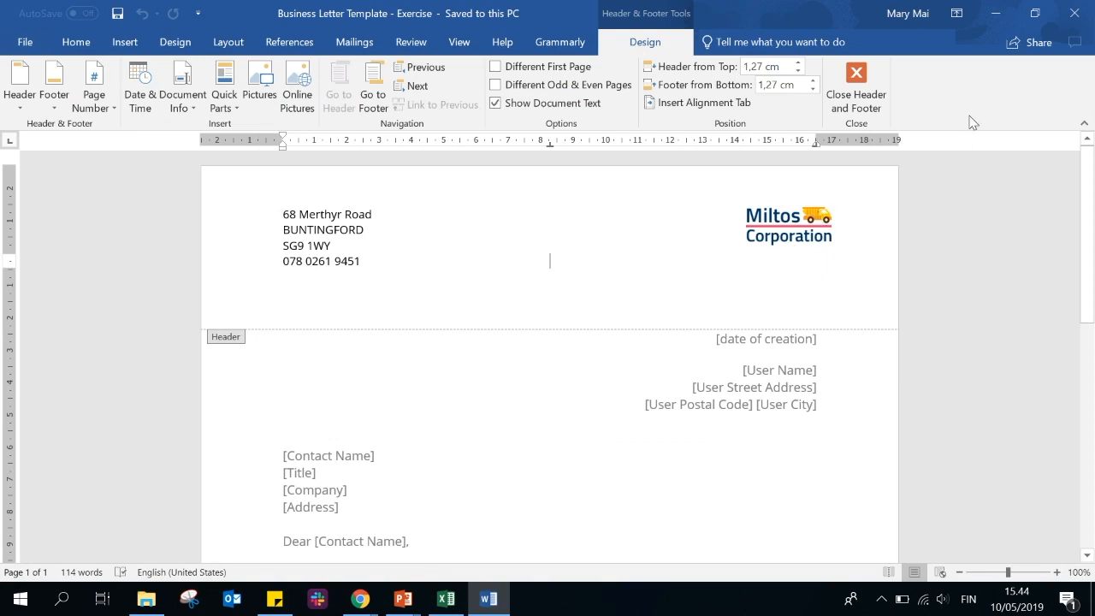
# - Browse the data source's image list, viewing the hydraulic truck image for the right cell
pyautogui.click(1012, 18)
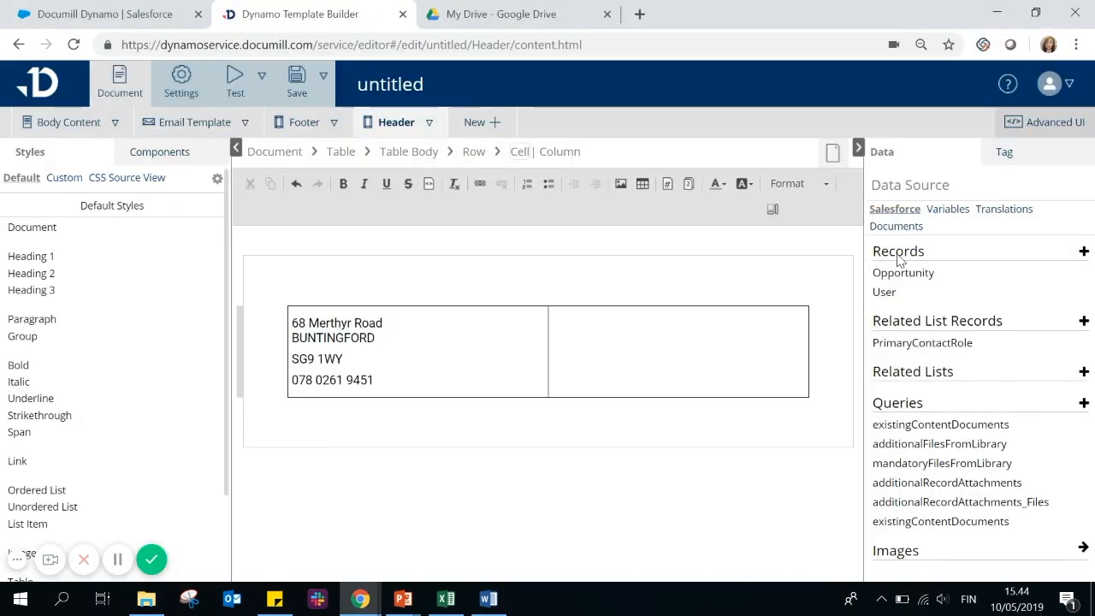
pyautogui.click(904, 552)
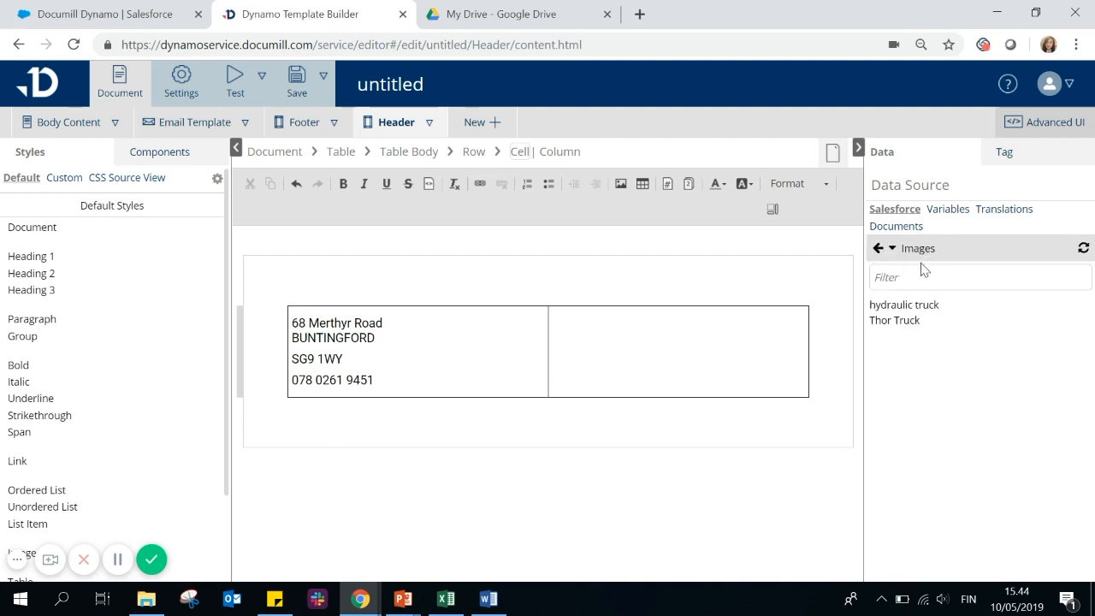
pyautogui.click(898, 305)
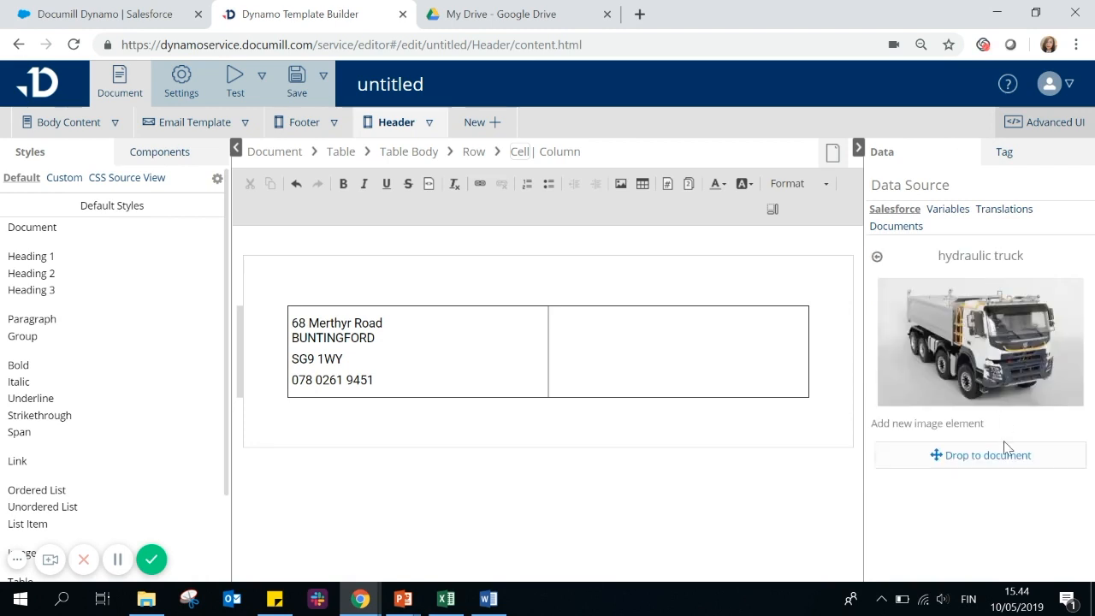
pyautogui.click(877, 257)
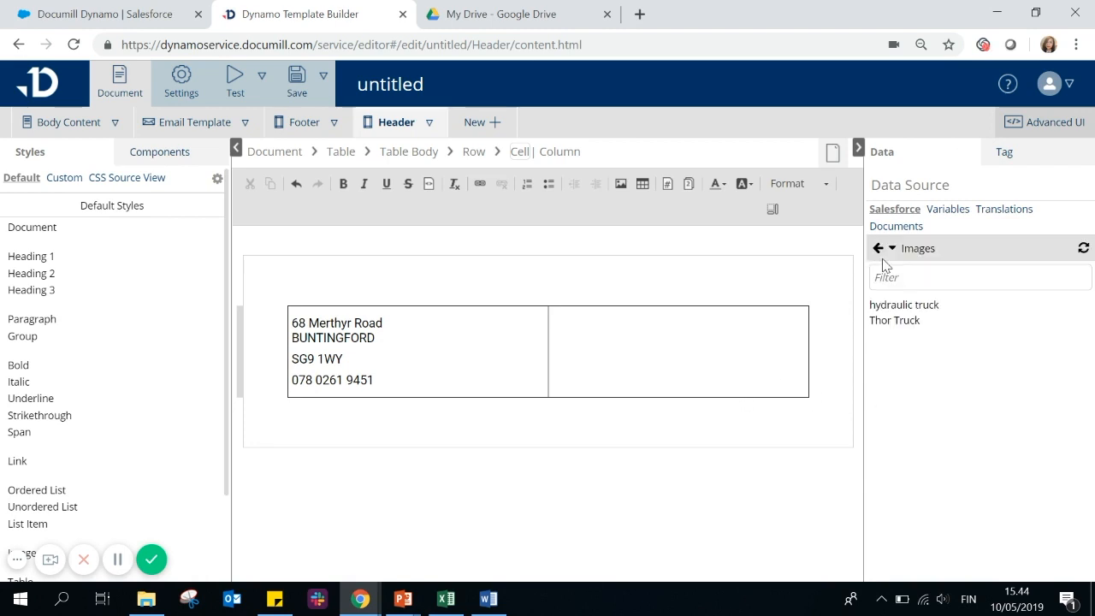
pyautogui.click(877, 249)
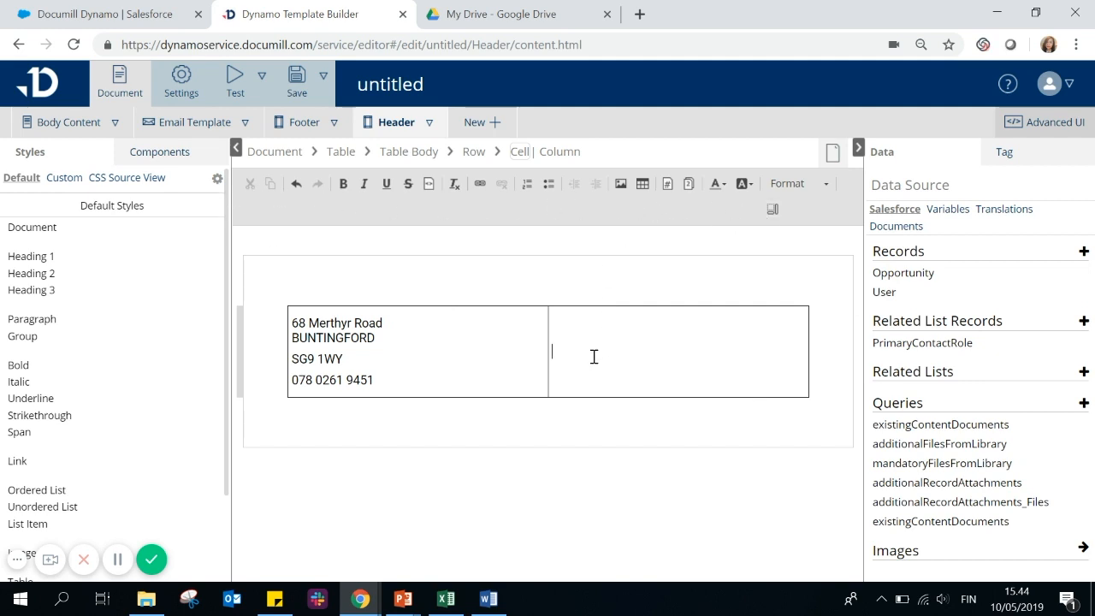
# - Insert an image in the header's right cell and upload Miltos logo.png into it
pyautogui.click(622, 185)
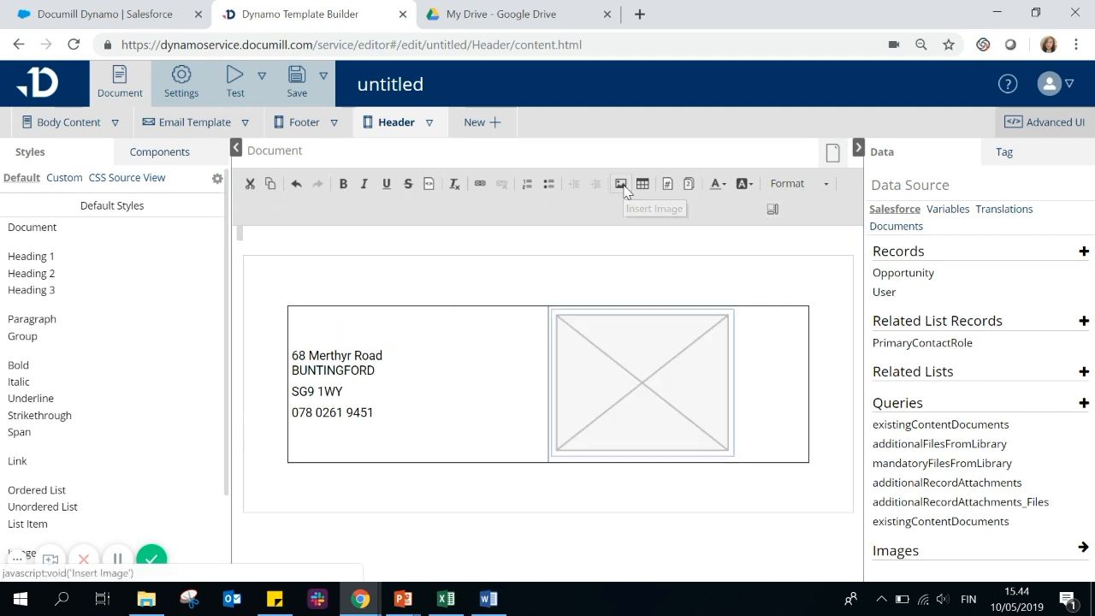
pyautogui.click(625, 386)
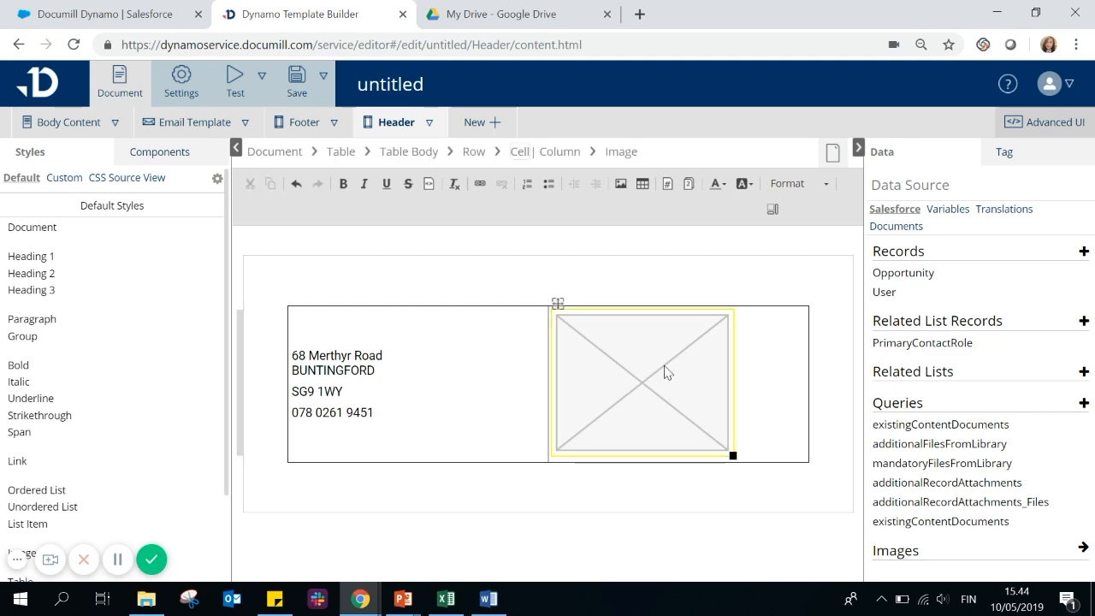
pyautogui.click(1061, 150)
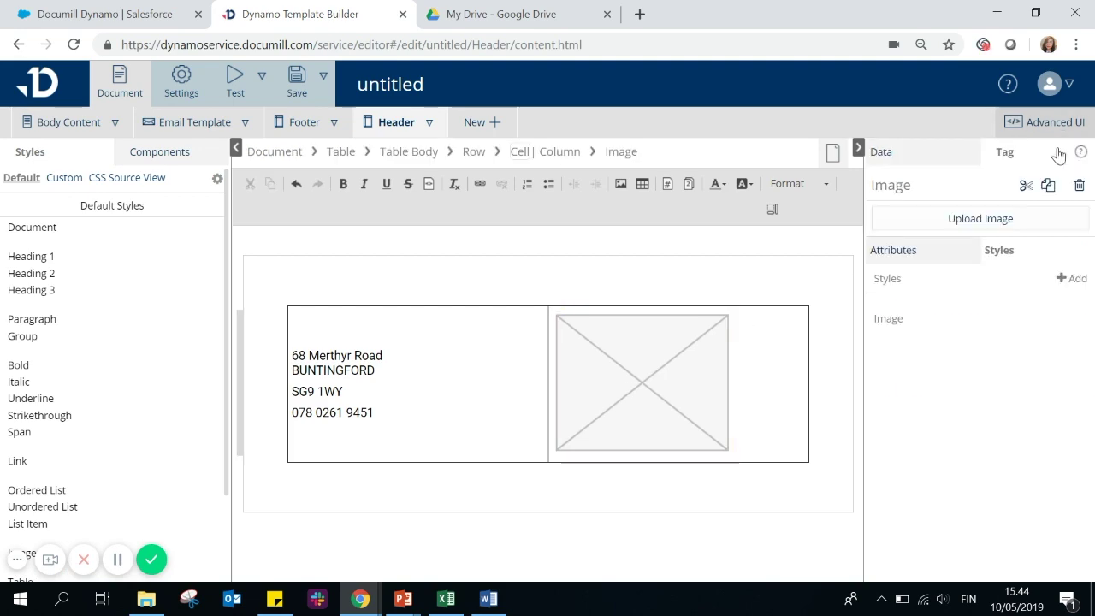
pyautogui.click(976, 220)
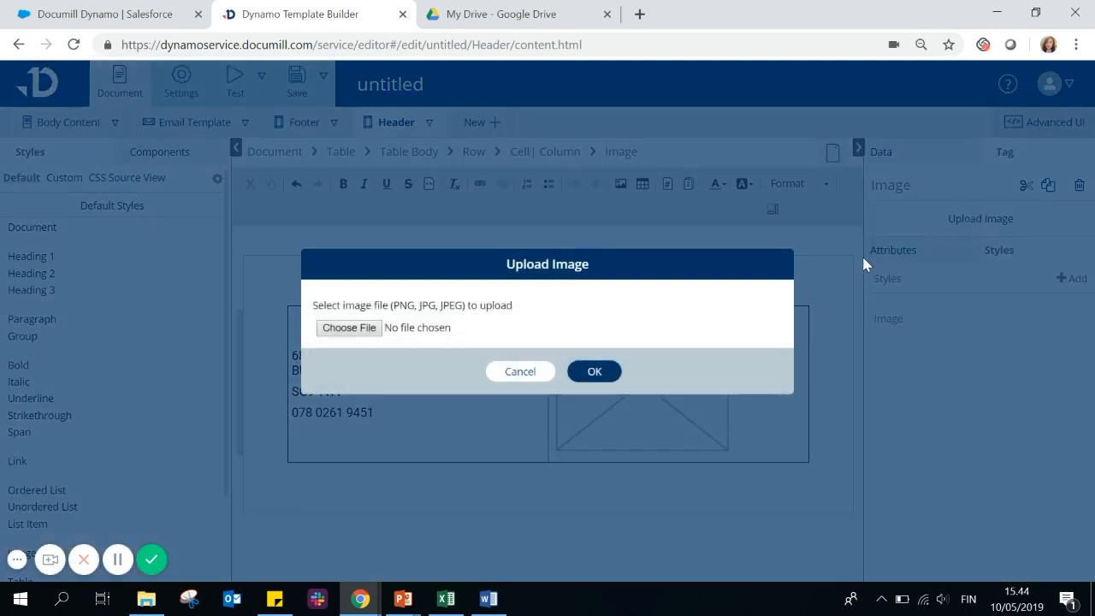
pyautogui.click(356, 337)
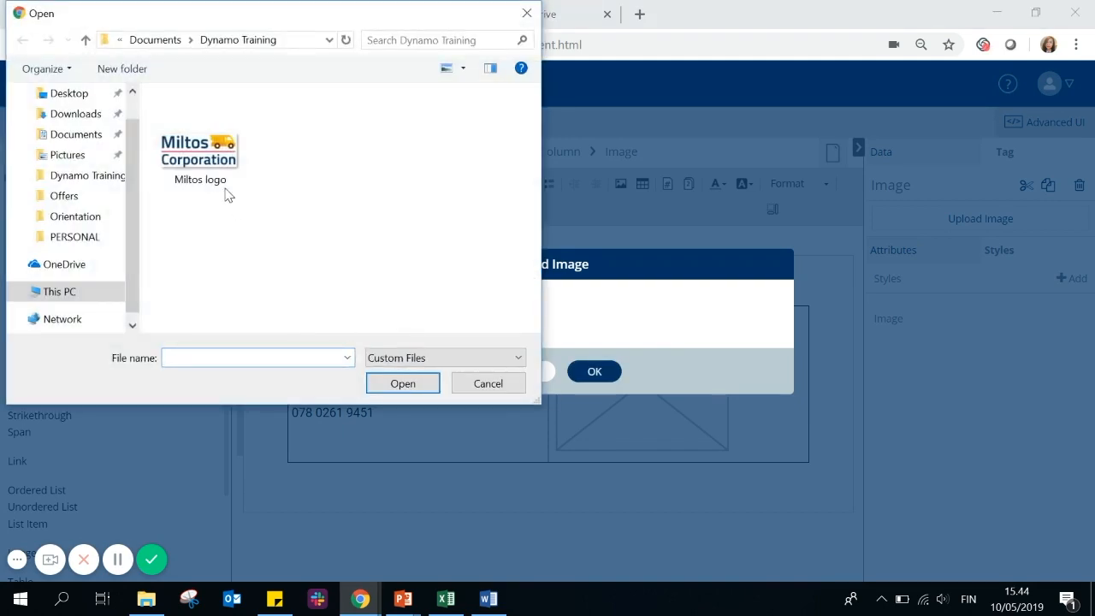
pyautogui.click(229, 193)
pyautogui.click(415, 383)
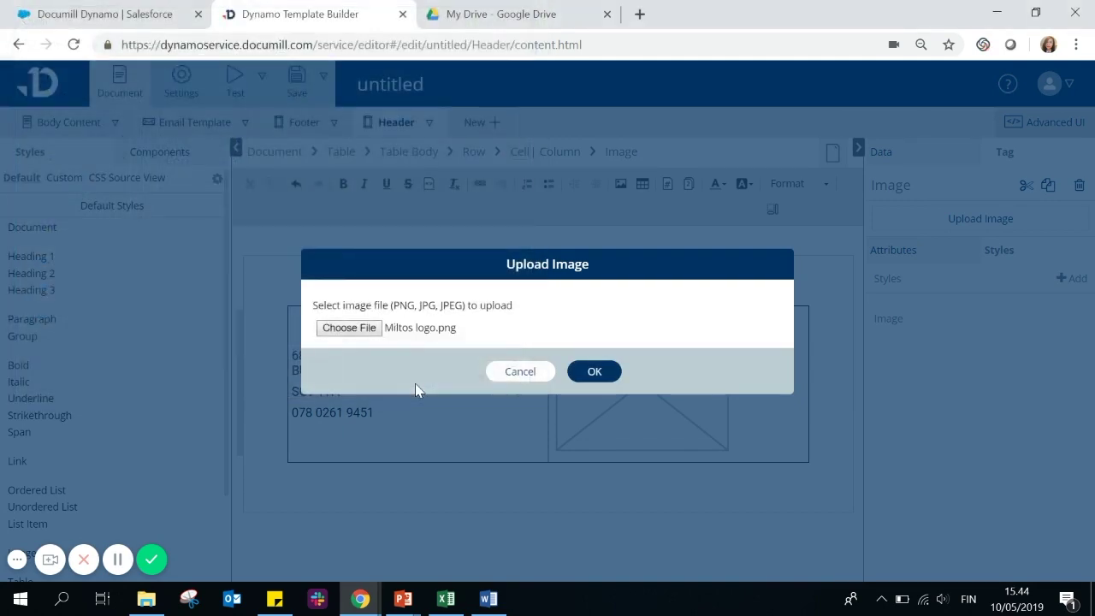
pyautogui.click(594, 371)
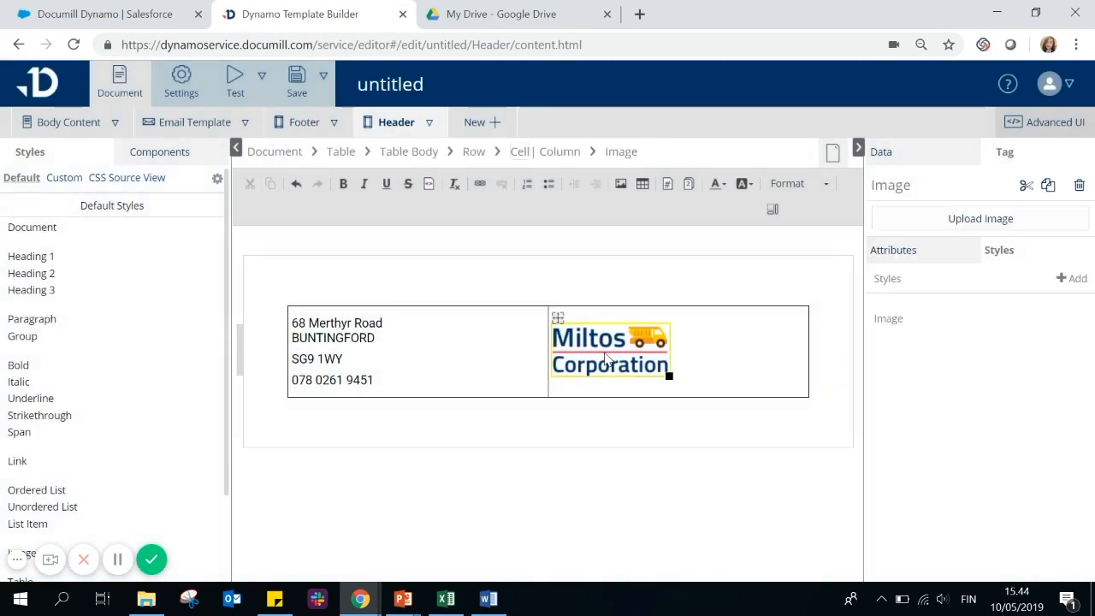
# - Set the logo's Width attribute to 100px and compare the result with the Word reference
pyautogui.click(928, 255)
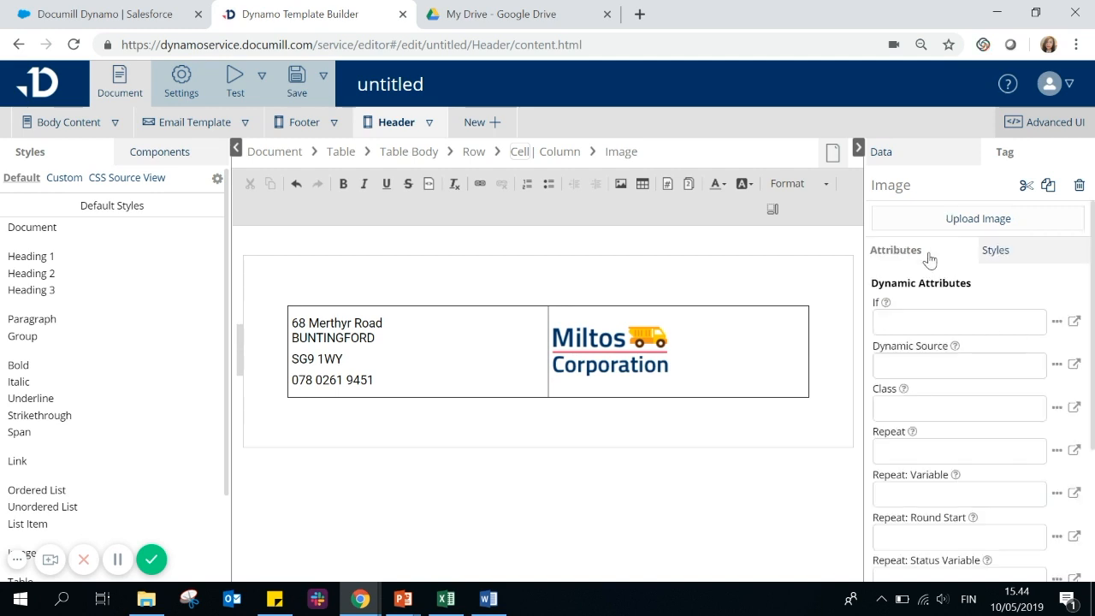
pyautogui.scroll(-3, 1007, 440)
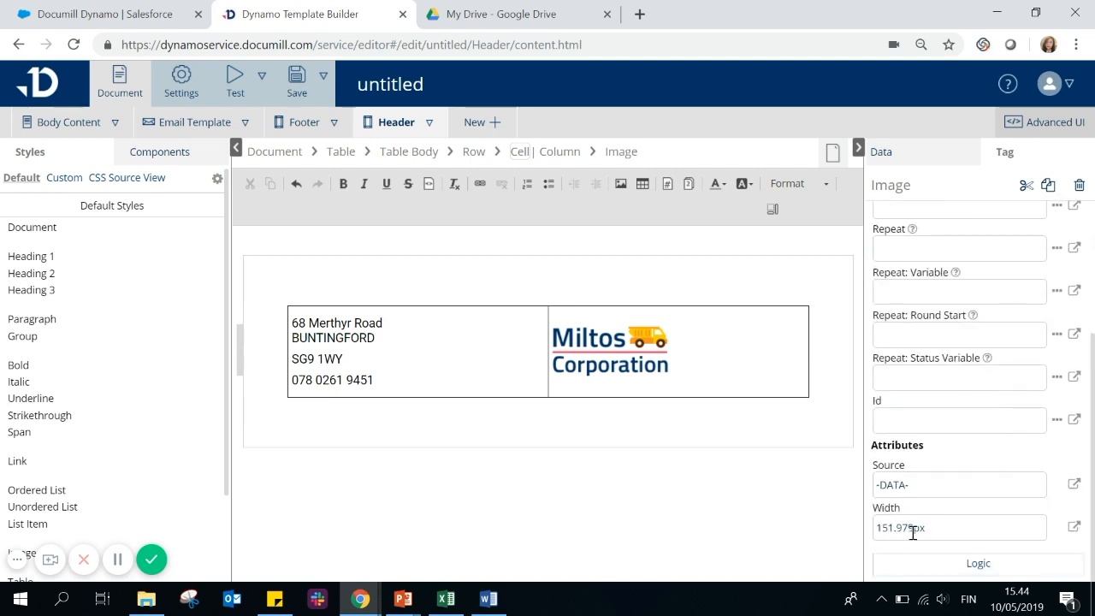
pyautogui.moveTo(913, 530); pyautogui.dragTo(871, 537)
pyautogui.write('100')
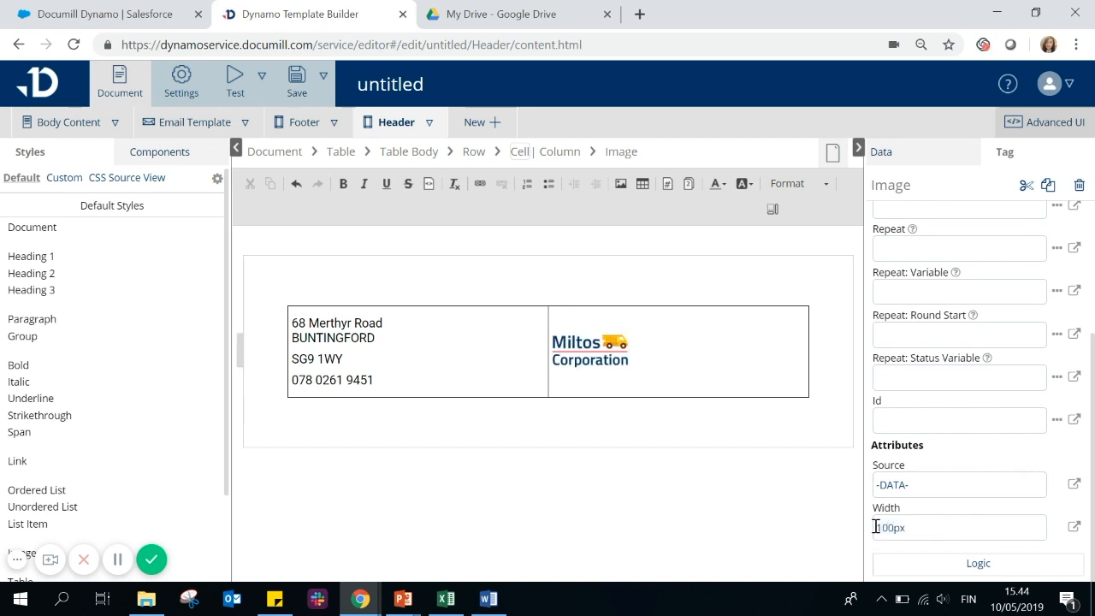
pyautogui.click(774, 514)
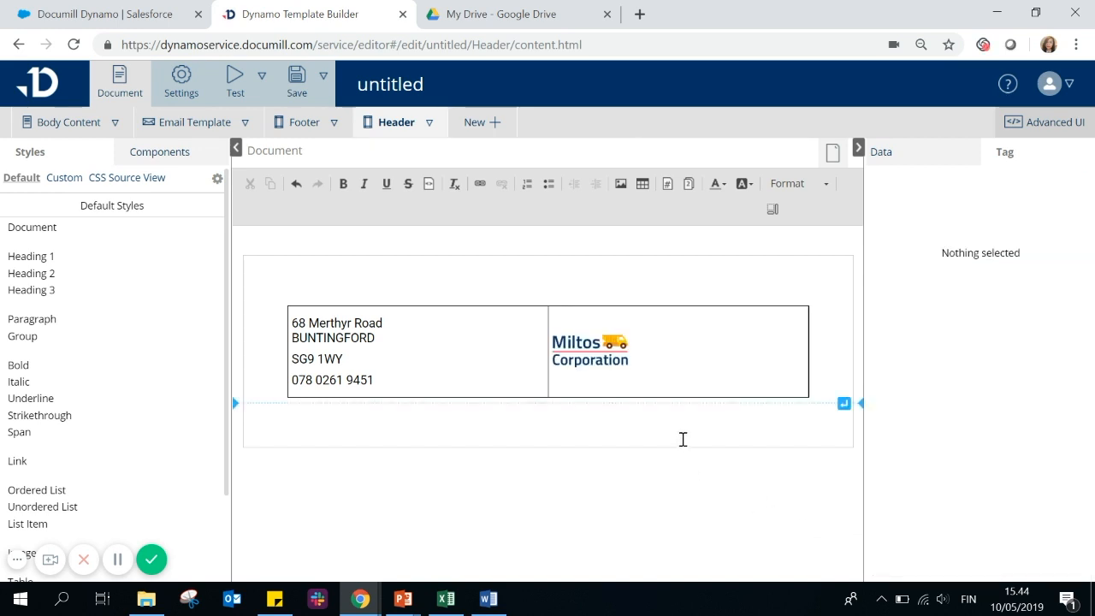
pyautogui.click(489, 599)
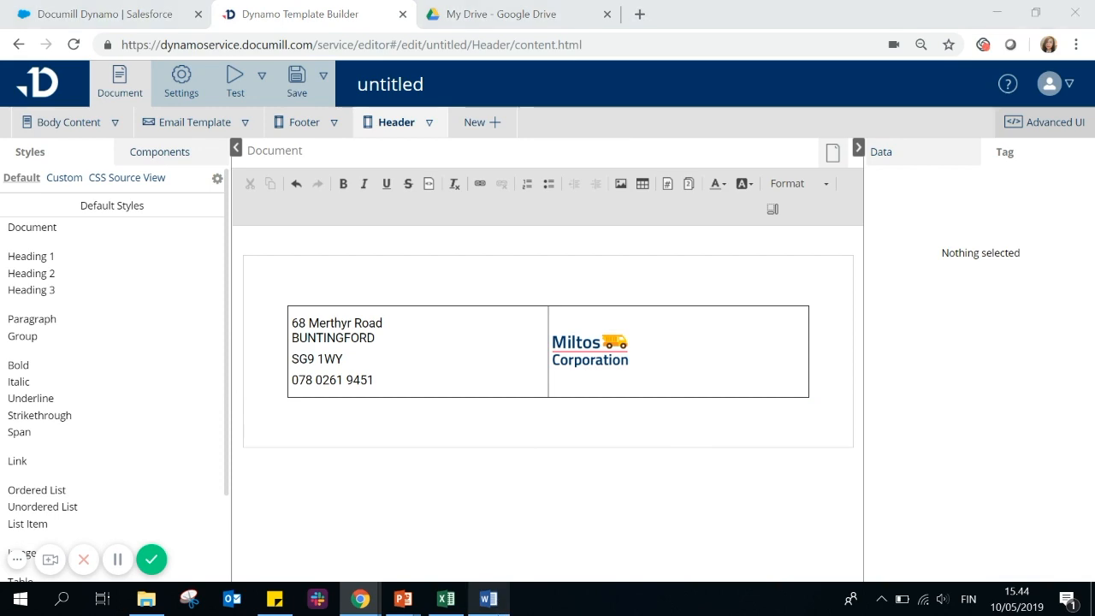
pyautogui.click(1015, 12)
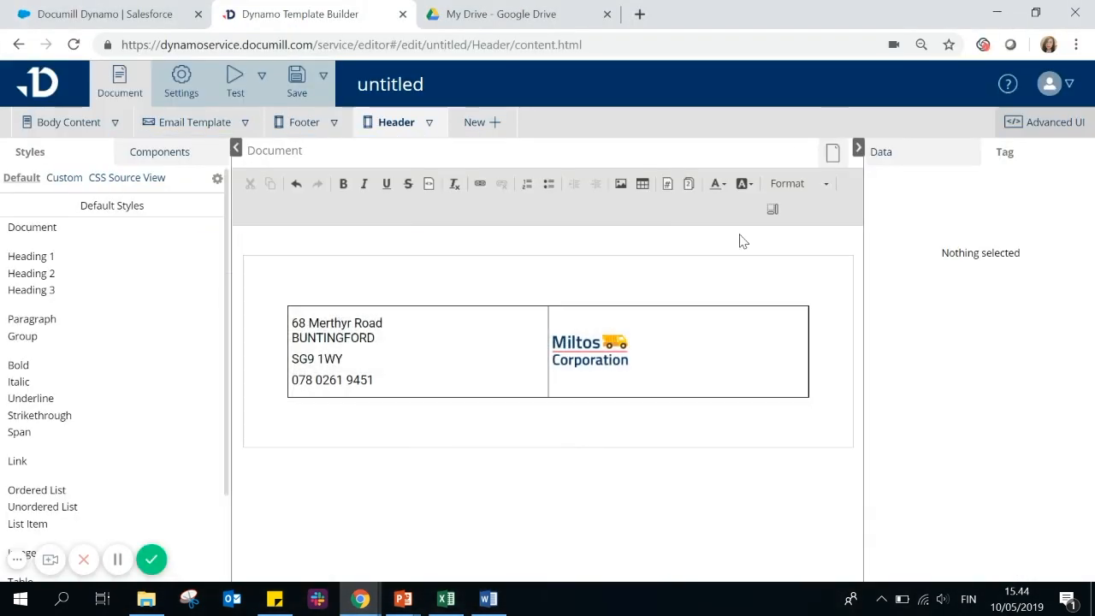
pyautogui.click(610, 346)
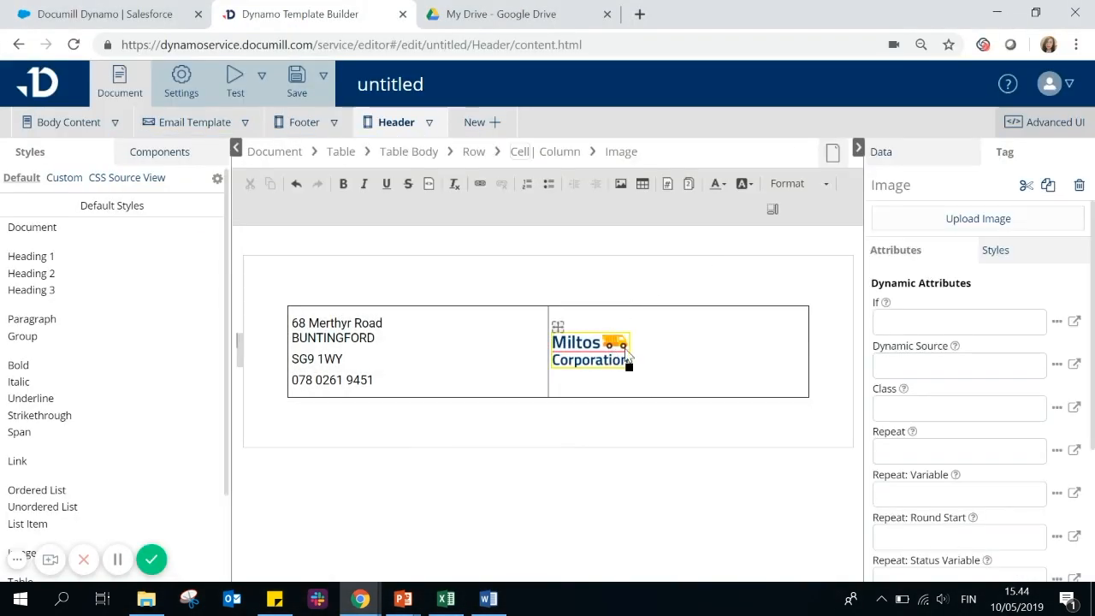
# - Add an Align right style to the cell holding the logo
pyautogui.click(519, 152)
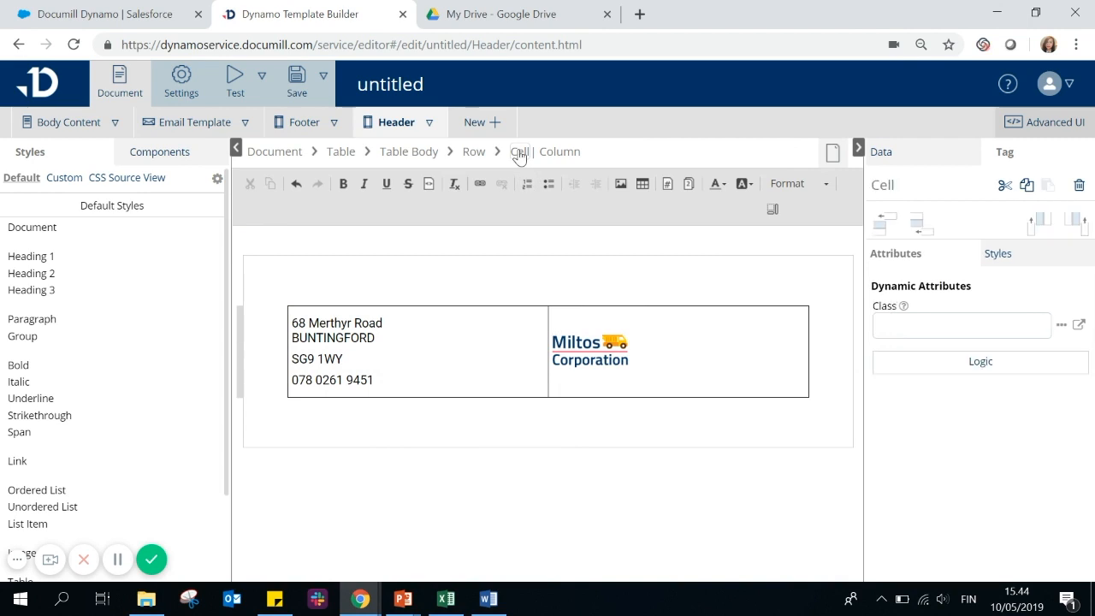
pyautogui.click(1022, 253)
pyautogui.click(1076, 280)
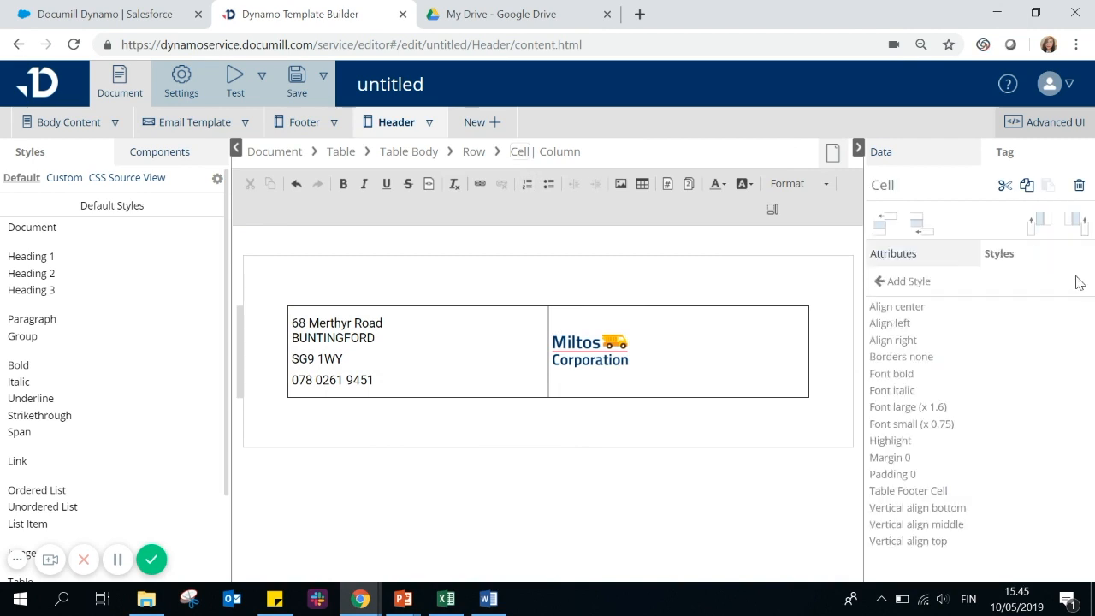
pyautogui.click(887, 342)
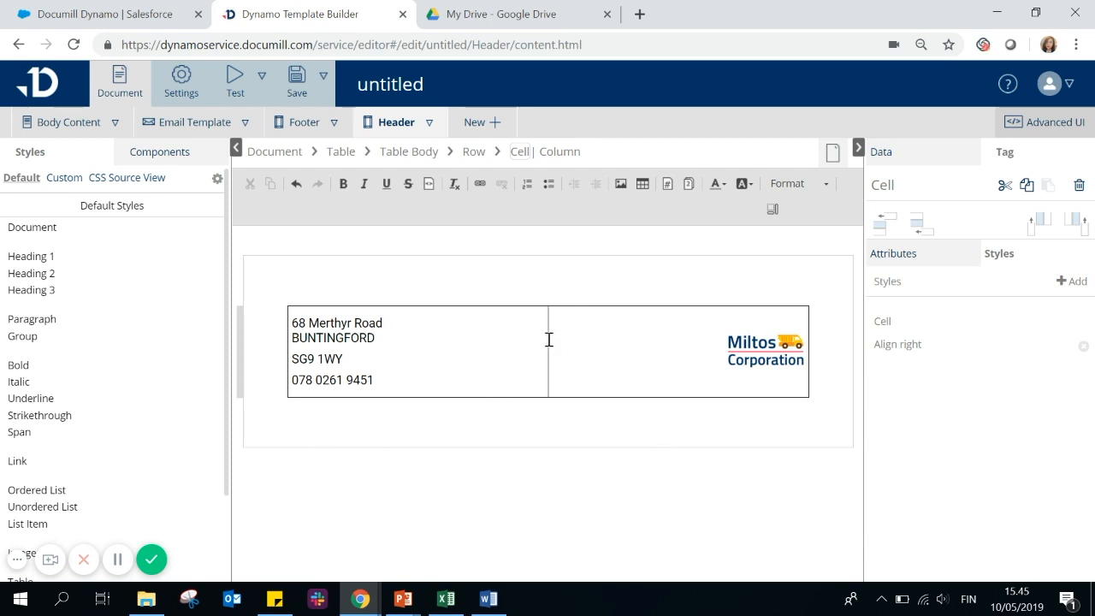
# - Add a Borders none style to the whole header table
pyautogui.click(341, 151)
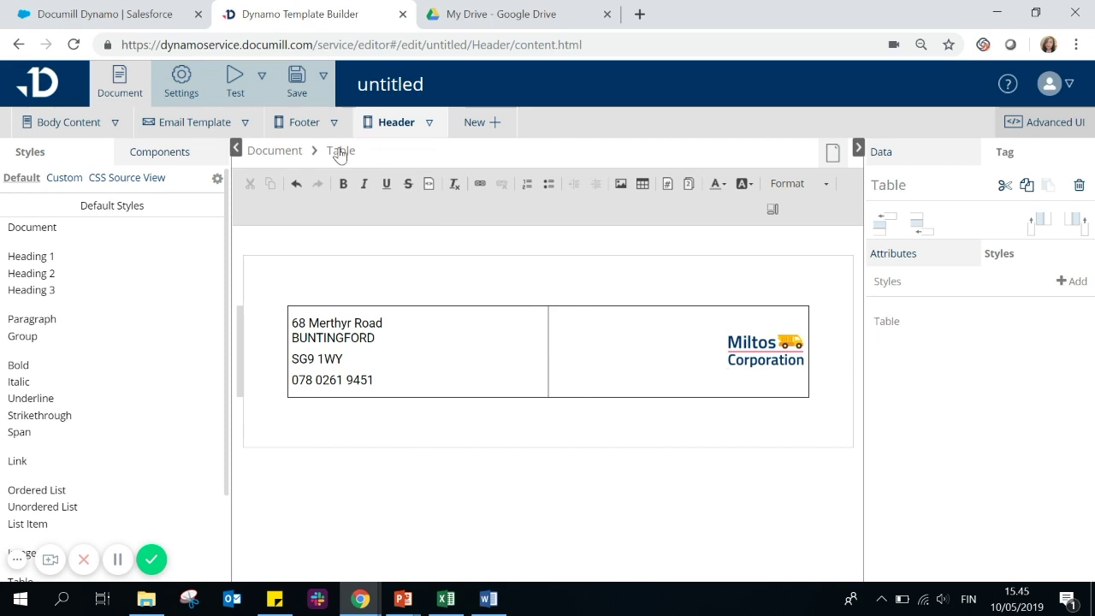
pyautogui.click(1079, 281)
pyautogui.click(905, 358)
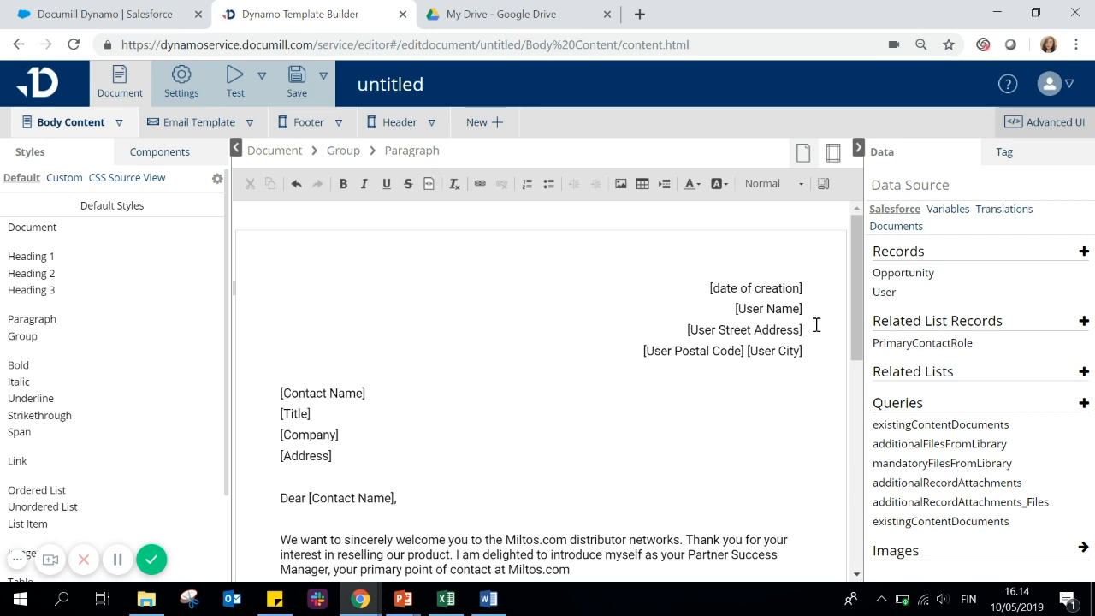
# - Assign the today variable as paragraph content of the [date of creation] line
pyautogui.click(791, 296)
pyautogui.click(937, 214)
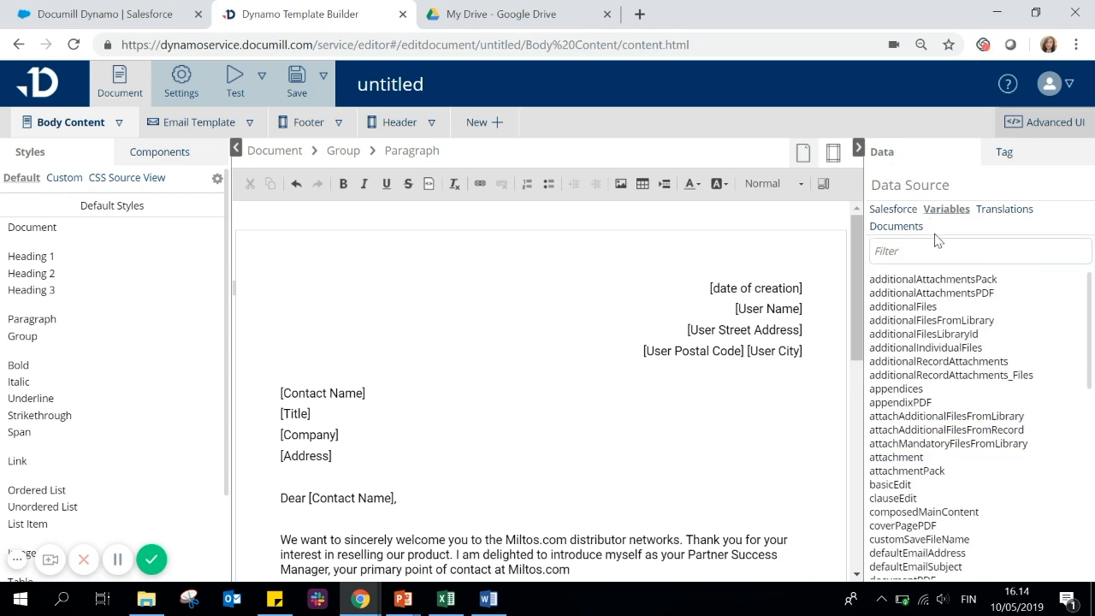
pyautogui.click(935, 250)
pyautogui.write('today')
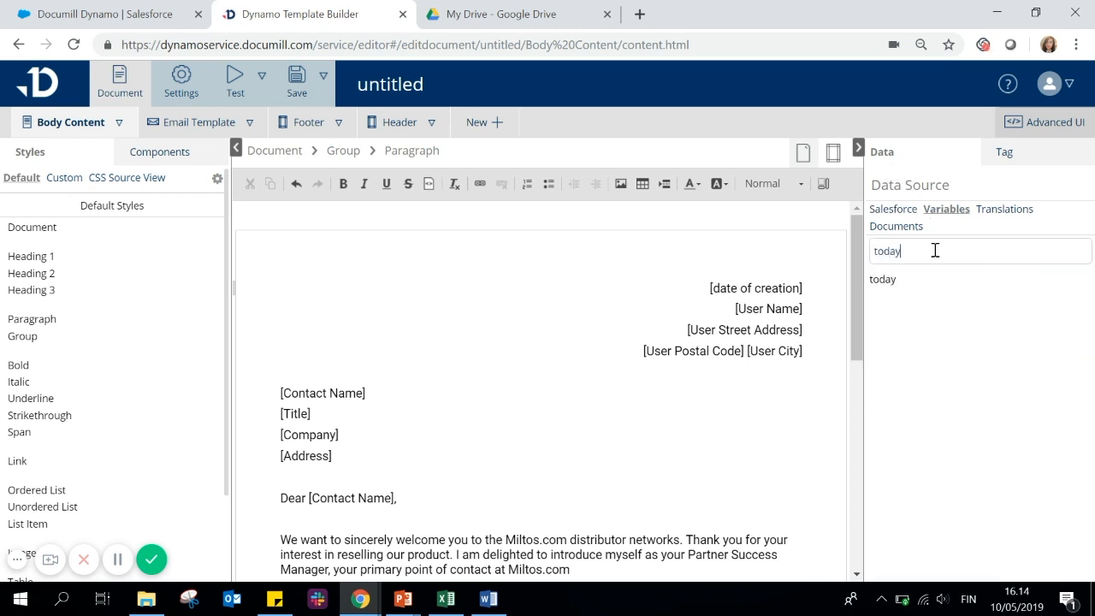
pyautogui.click(882, 279)
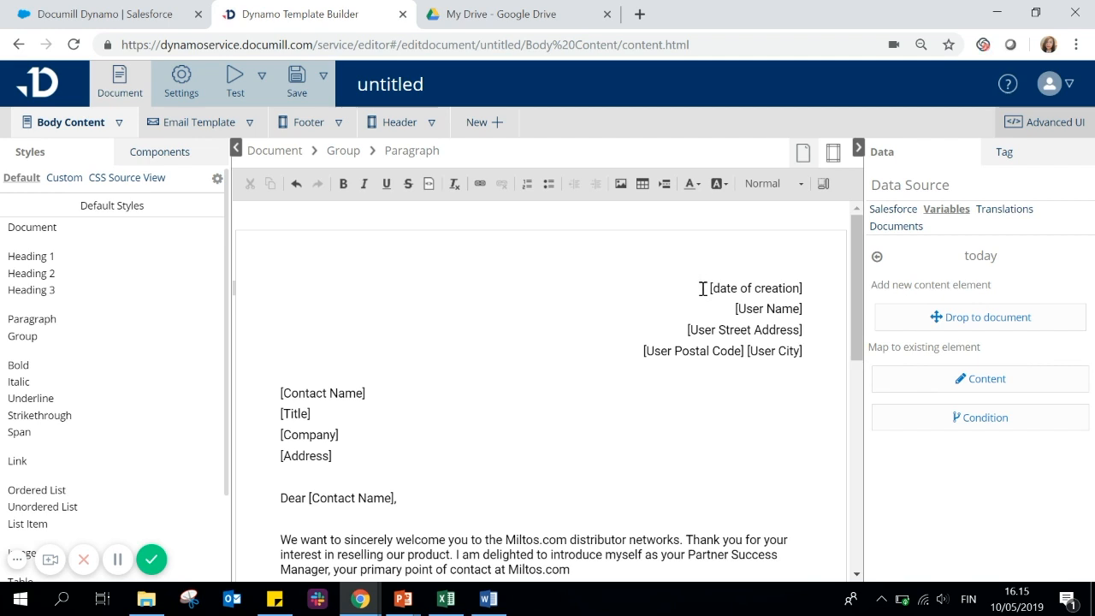
pyautogui.tripleClick(755, 288)
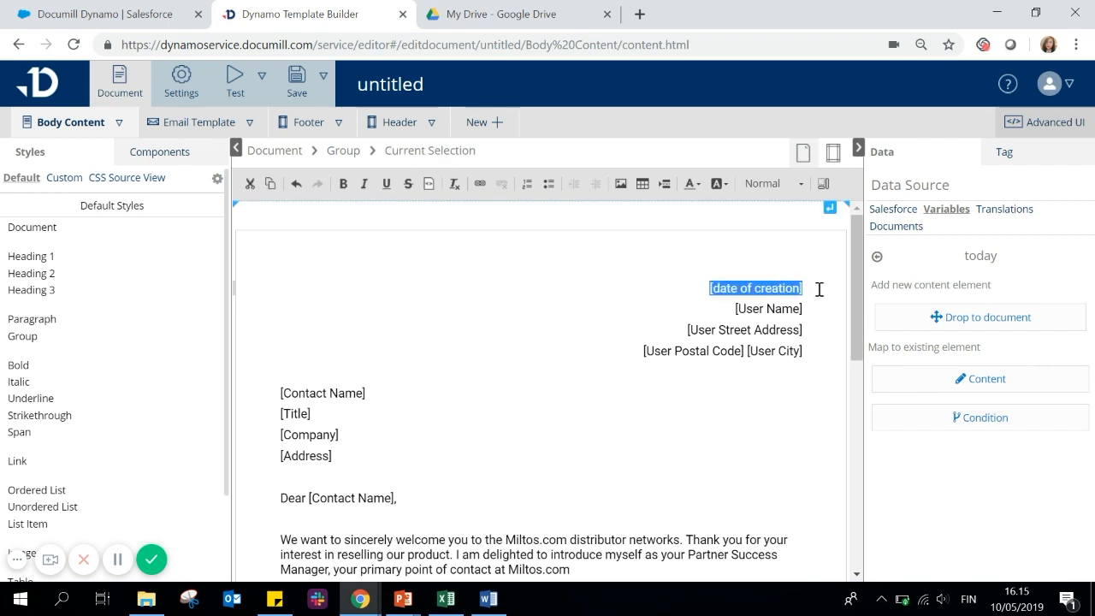
pyautogui.click(966, 385)
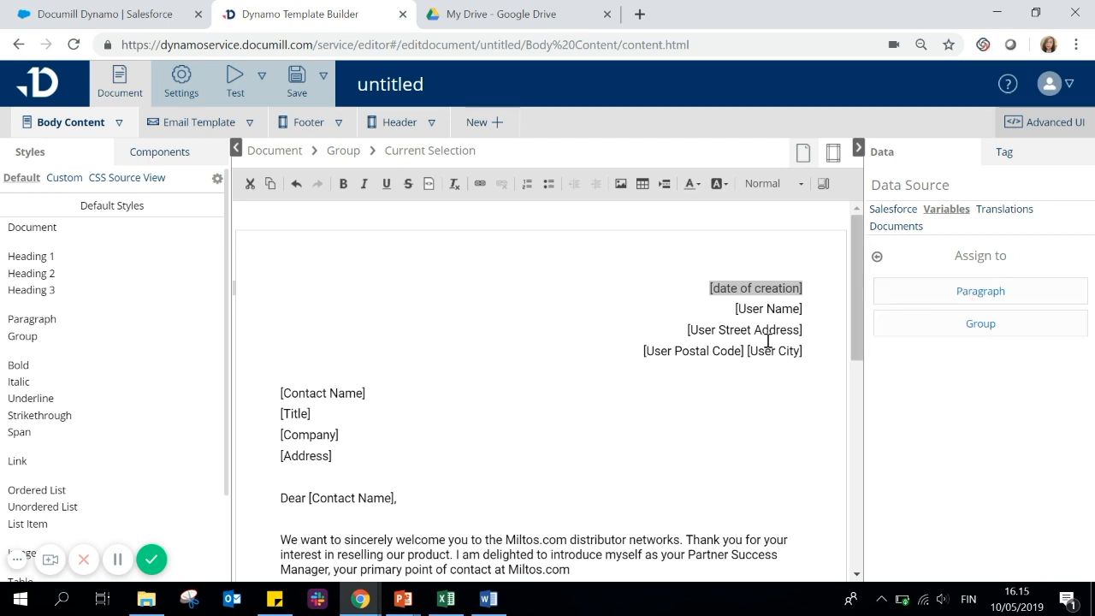
pyautogui.click(944, 297)
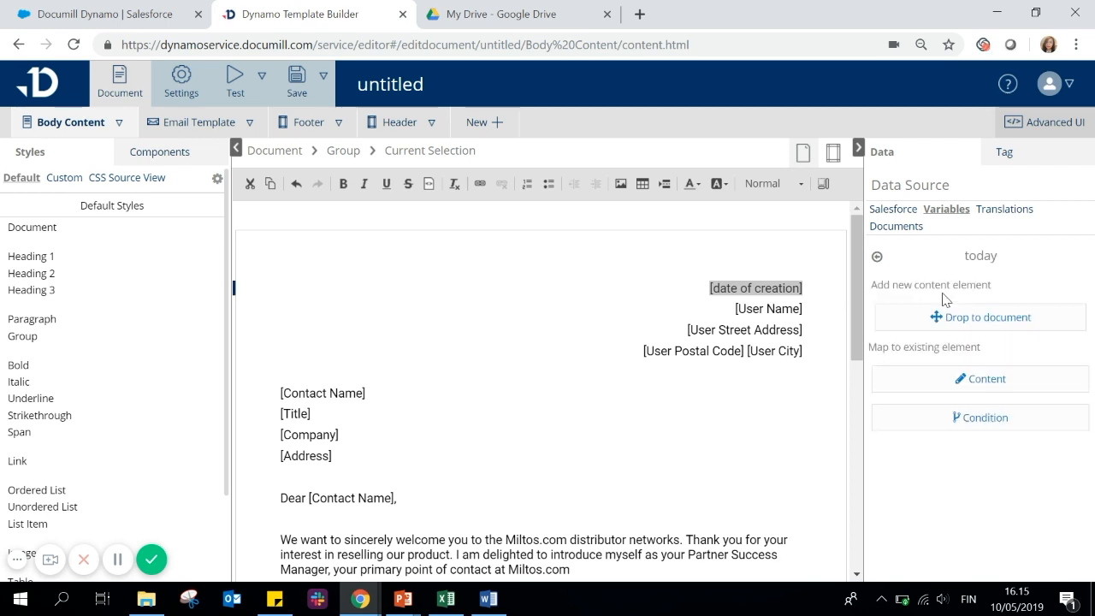
pyautogui.click(876, 257)
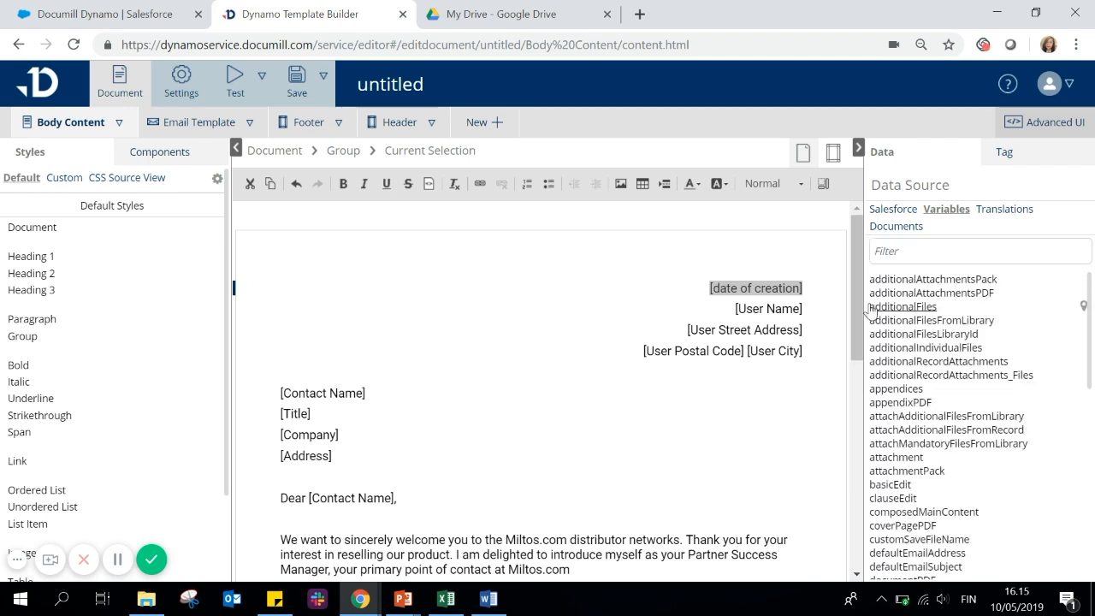
# - Assign the Salesforce User's Full Name as paragraph content of the [User Name] line
pyautogui.click(758, 308)
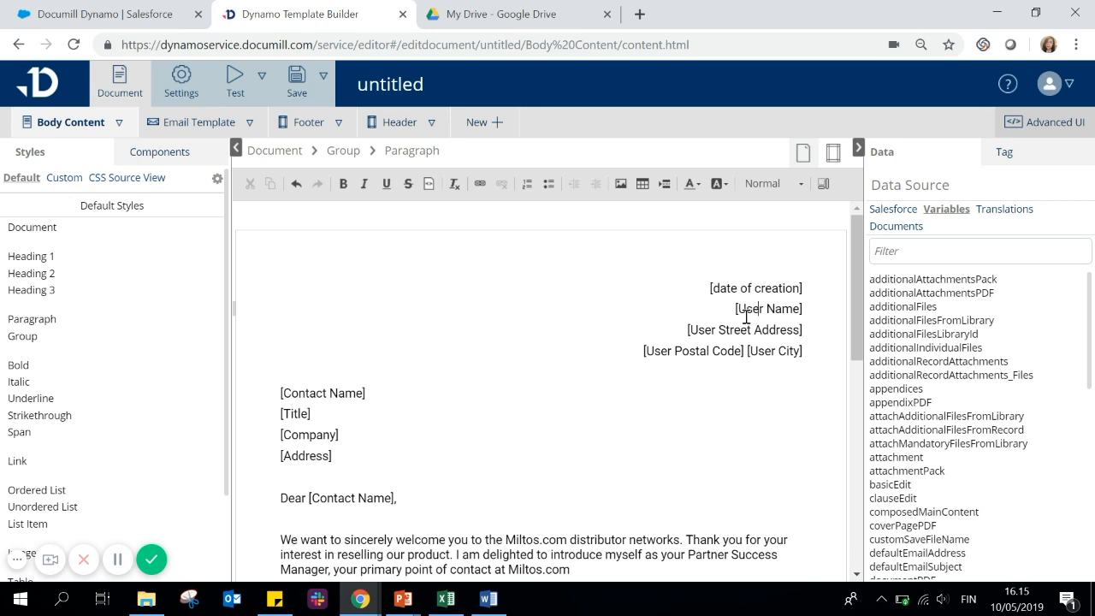
pyautogui.click(895, 212)
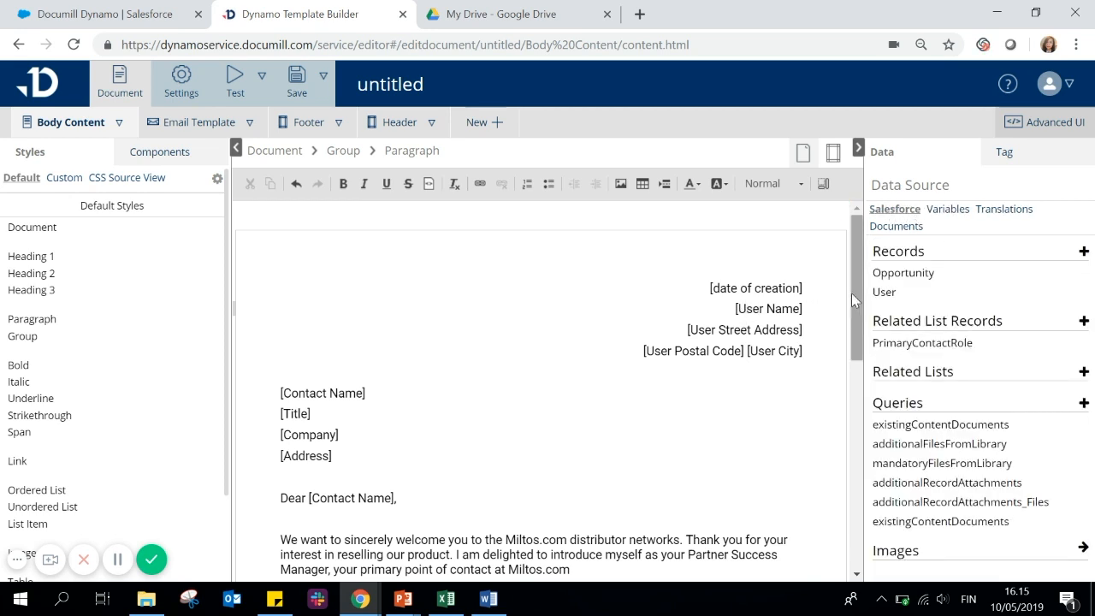
pyautogui.click(884, 296)
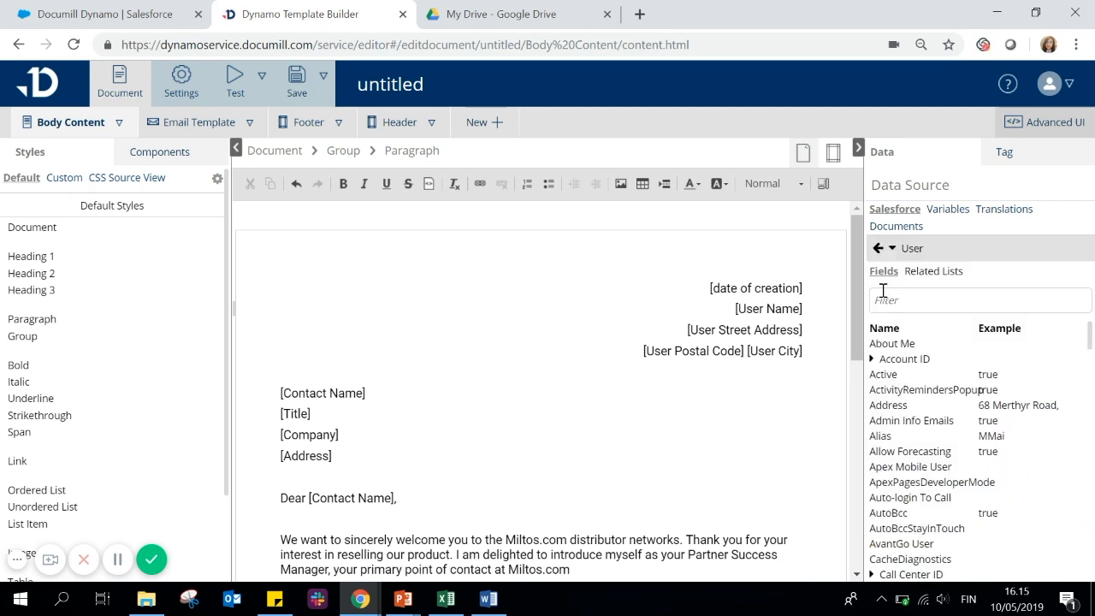
pyautogui.click(916, 304)
pyautogui.write('name')
pyautogui.click(909, 390)
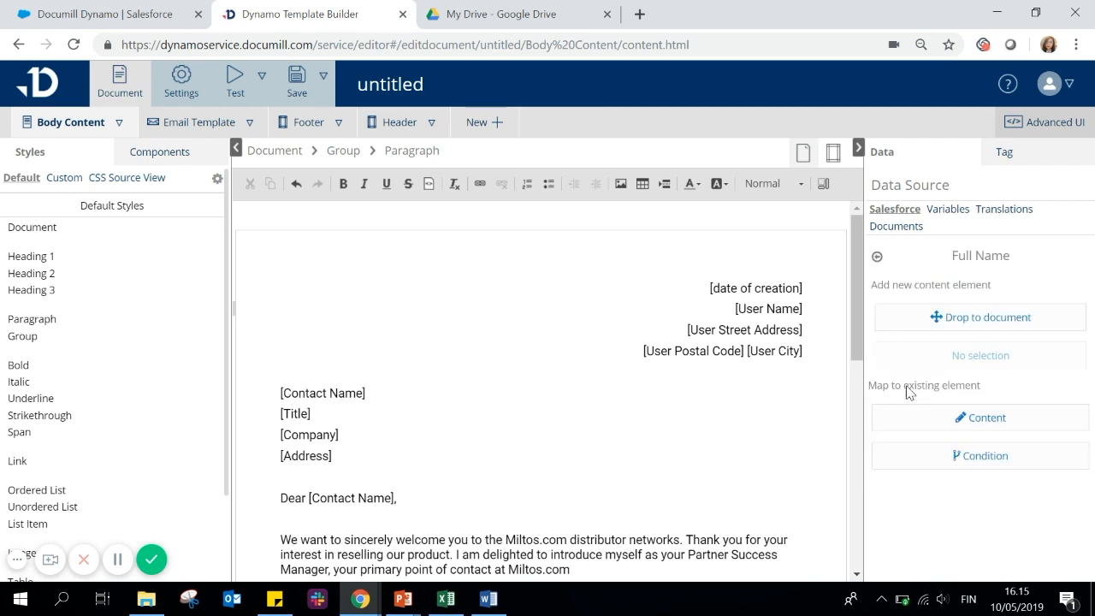
pyautogui.click(990, 421)
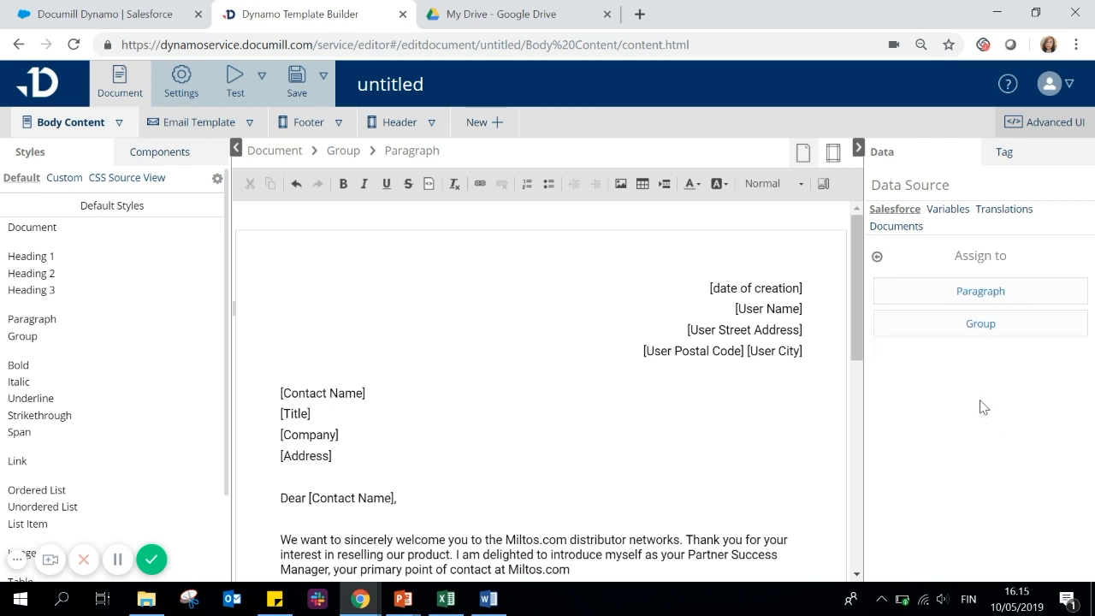
pyautogui.click(992, 293)
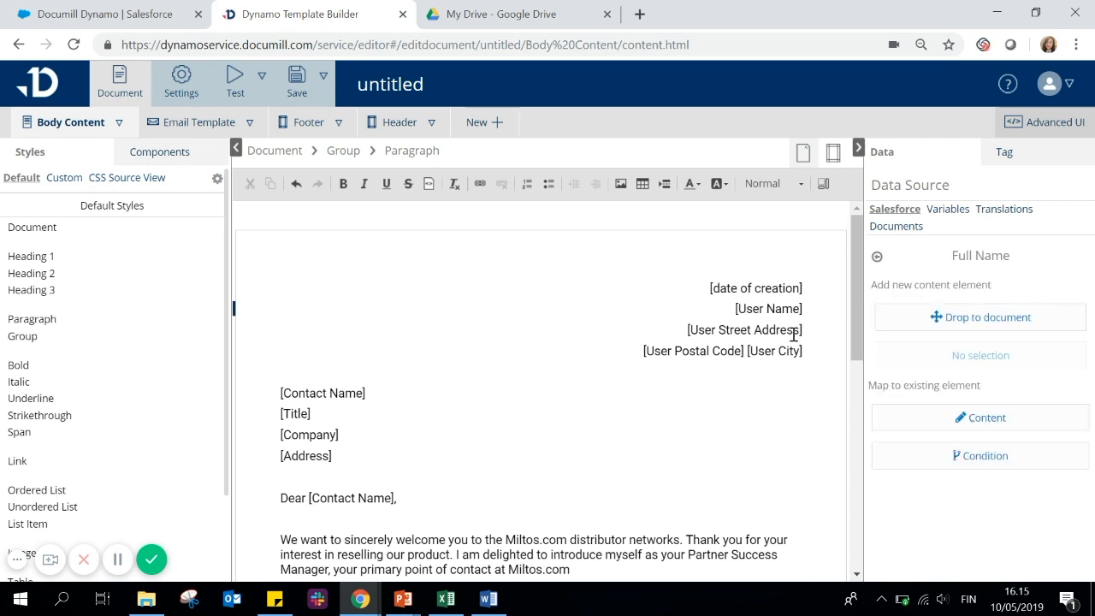
# - Assign the User's Street field as paragraph content of the [User Street Address] line
pyautogui.click(877, 257)
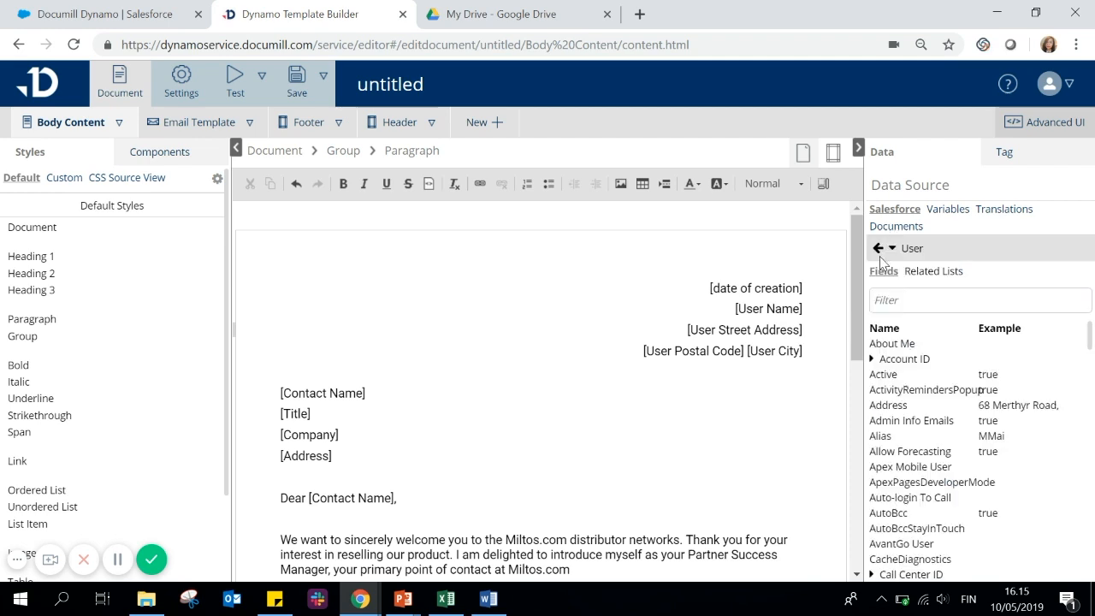
pyautogui.write('stre')
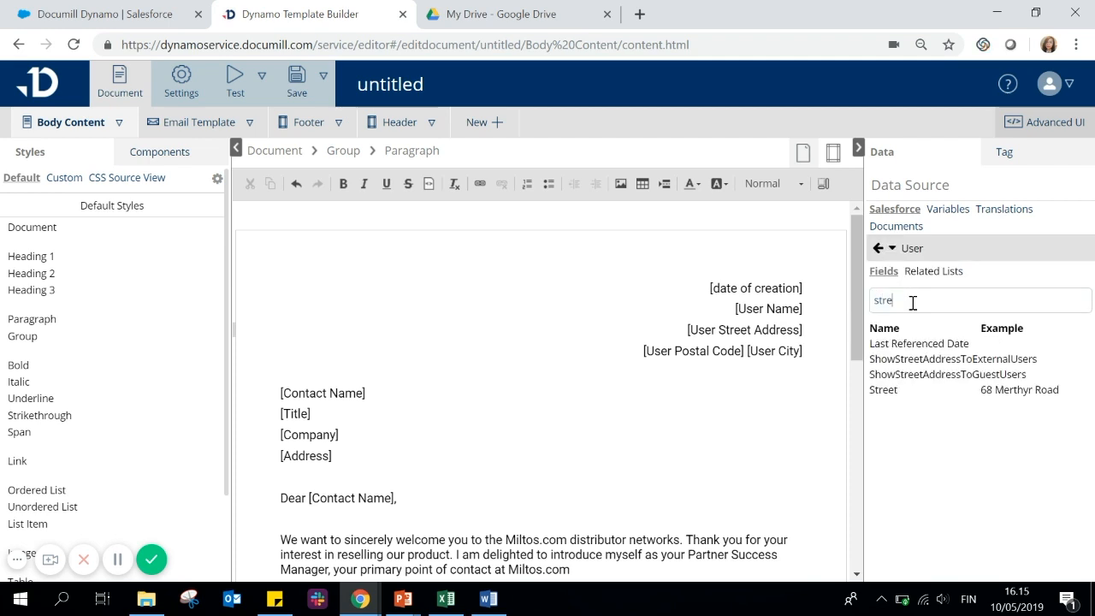
pyautogui.click(885, 389)
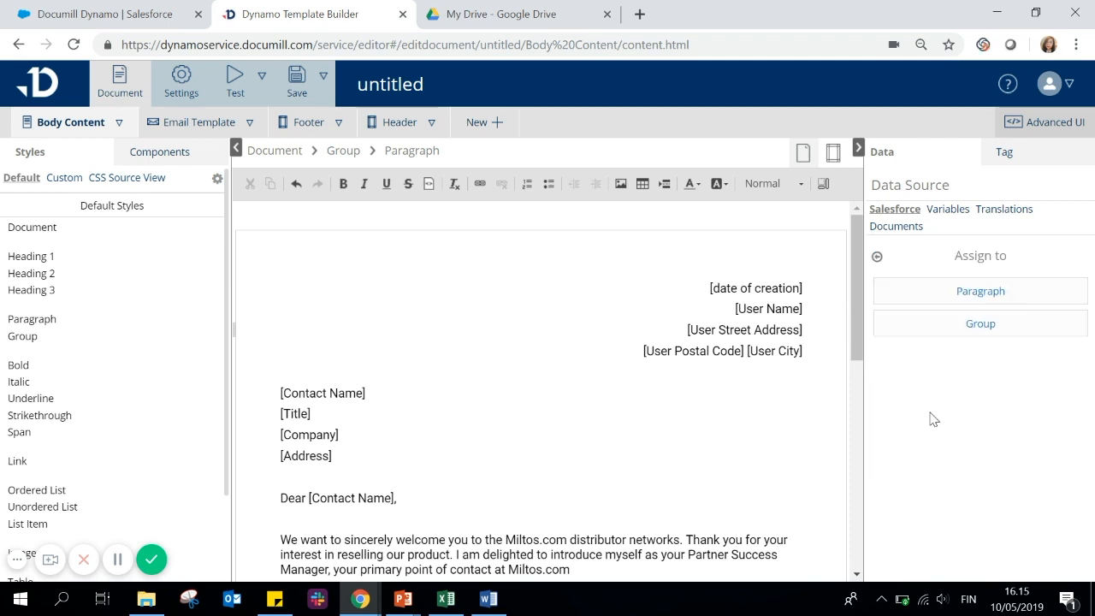
pyautogui.click(912, 291)
pyautogui.click(698, 351)
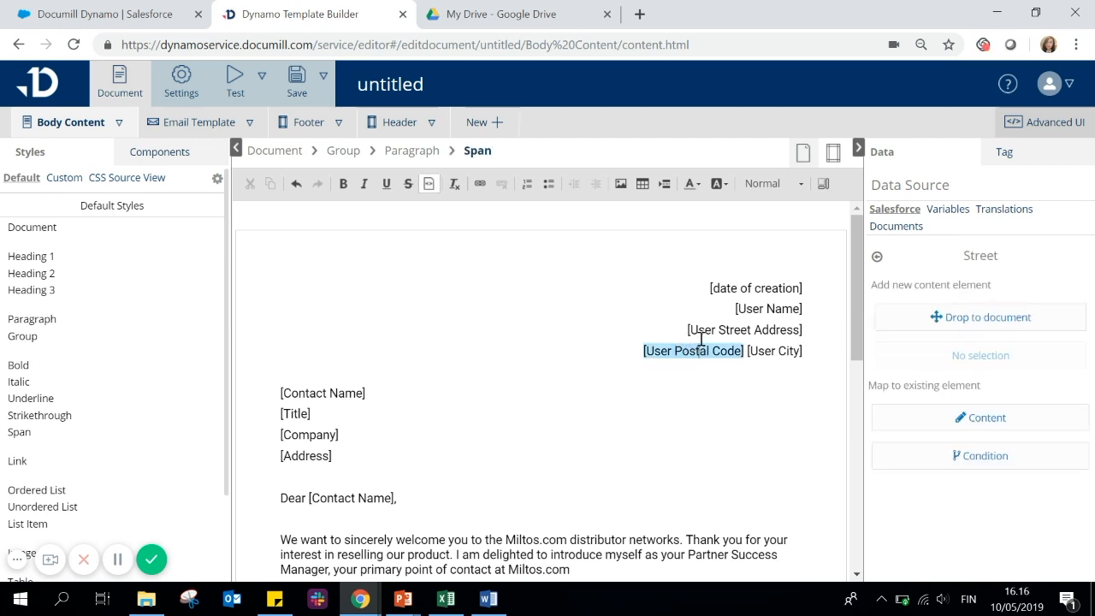
# - Map the User's Zip/Postal Code onto the selected [User Postal Code] text
pyautogui.keyDown('shift'); pyautogui.click(776, 353); pyautogui.keyUp('shift')
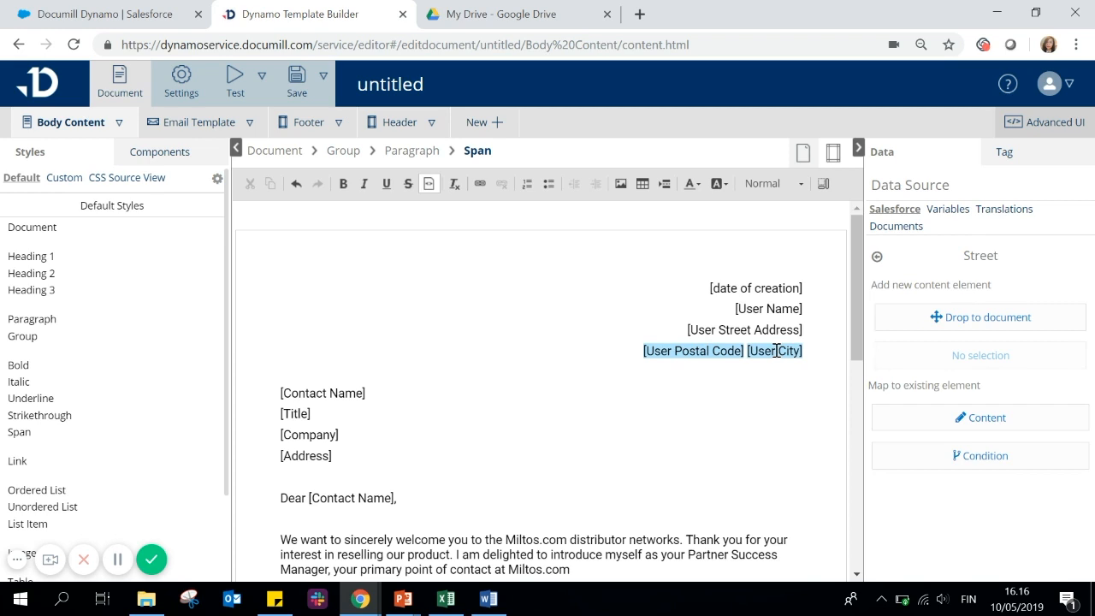
pyautogui.keyDown('shift'); pyautogui.click(734, 352); pyautogui.keyUp('shift')
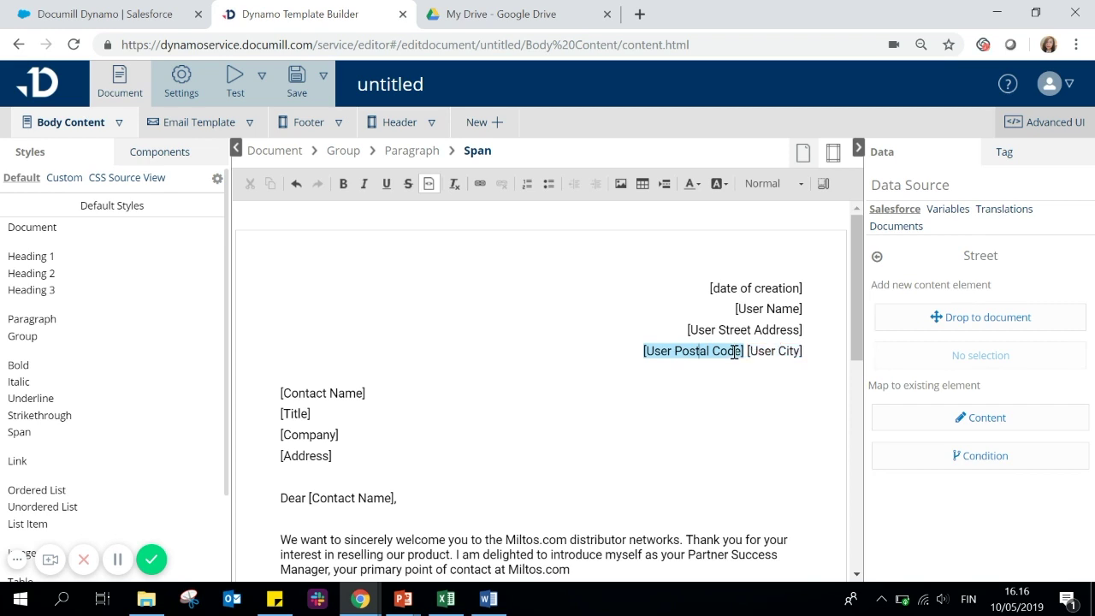
pyautogui.click(878, 256)
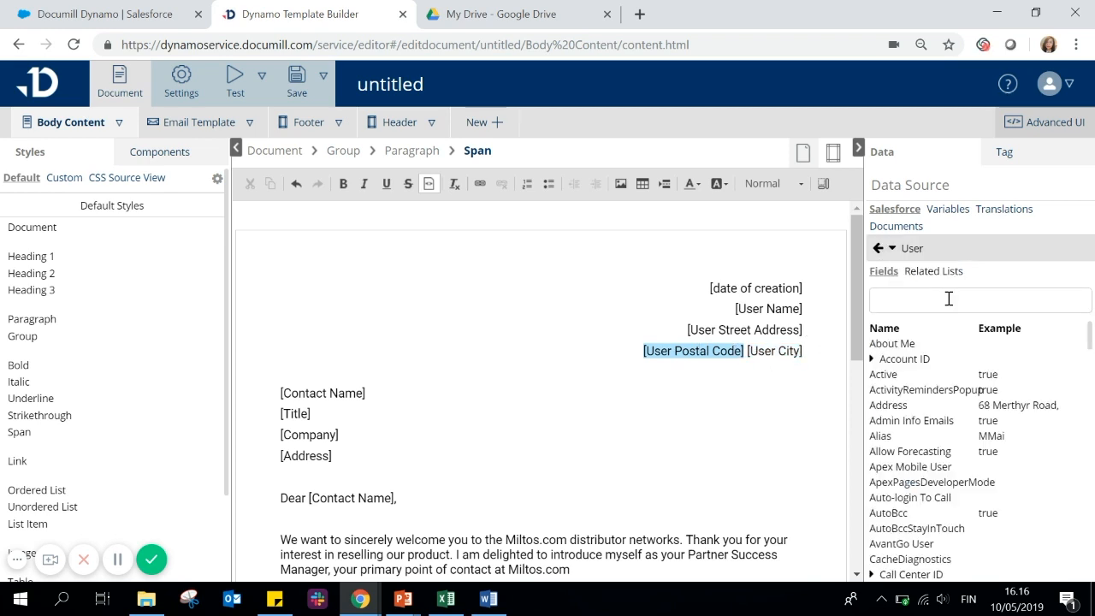
pyautogui.write('postal')
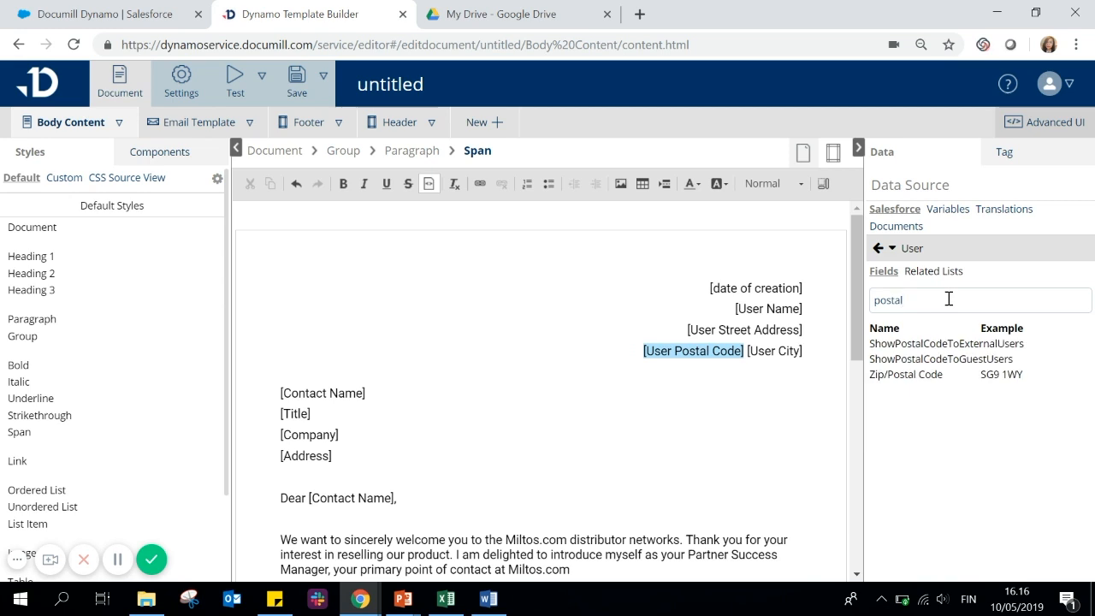
pyautogui.click(934, 375)
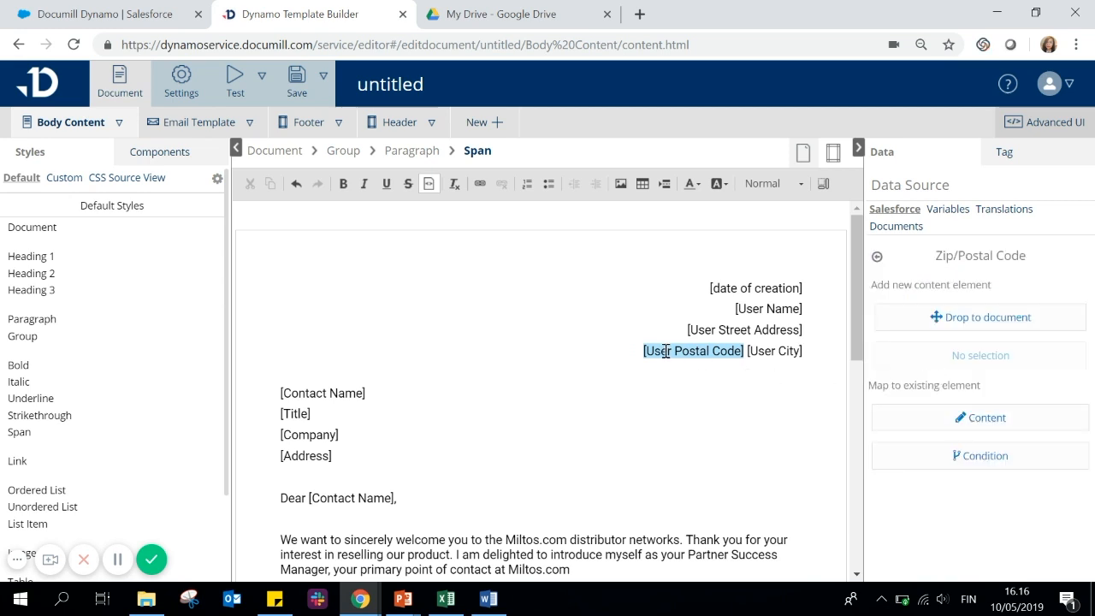
pyautogui.moveTo(644, 350); pyautogui.dragTo(744, 350)
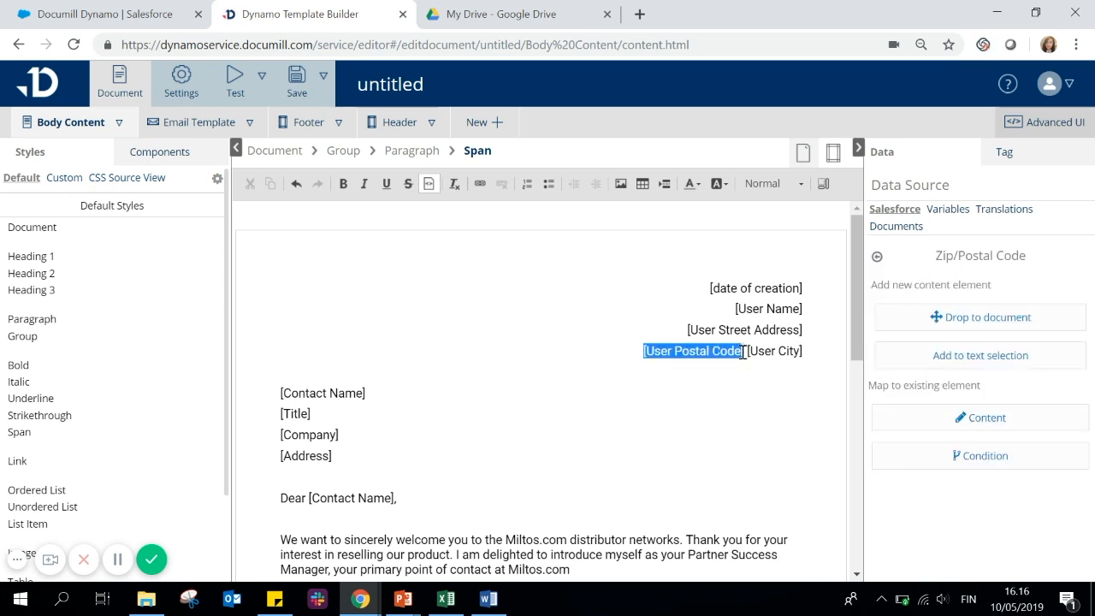
pyautogui.click(1024, 360)
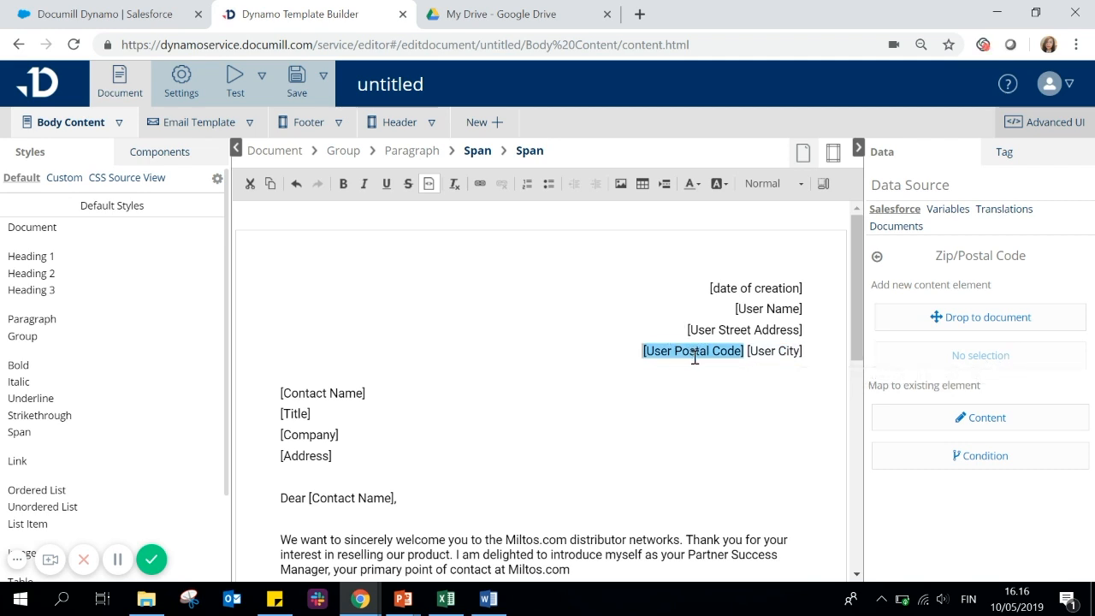
# - Map the User's City field onto the selected [User City] text
pyautogui.click(877, 256)
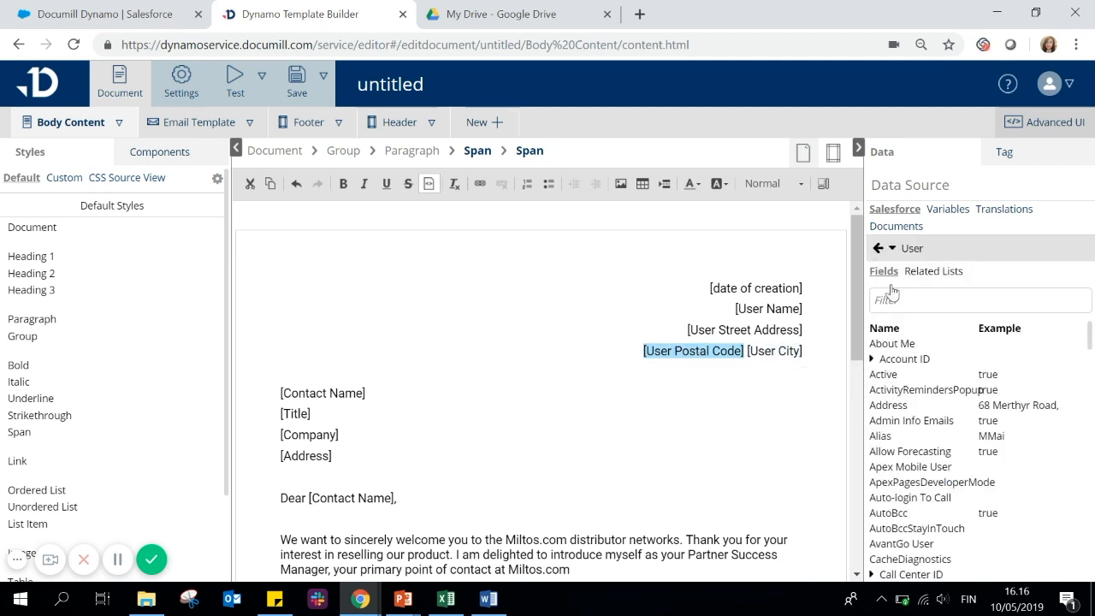
pyautogui.write('city')
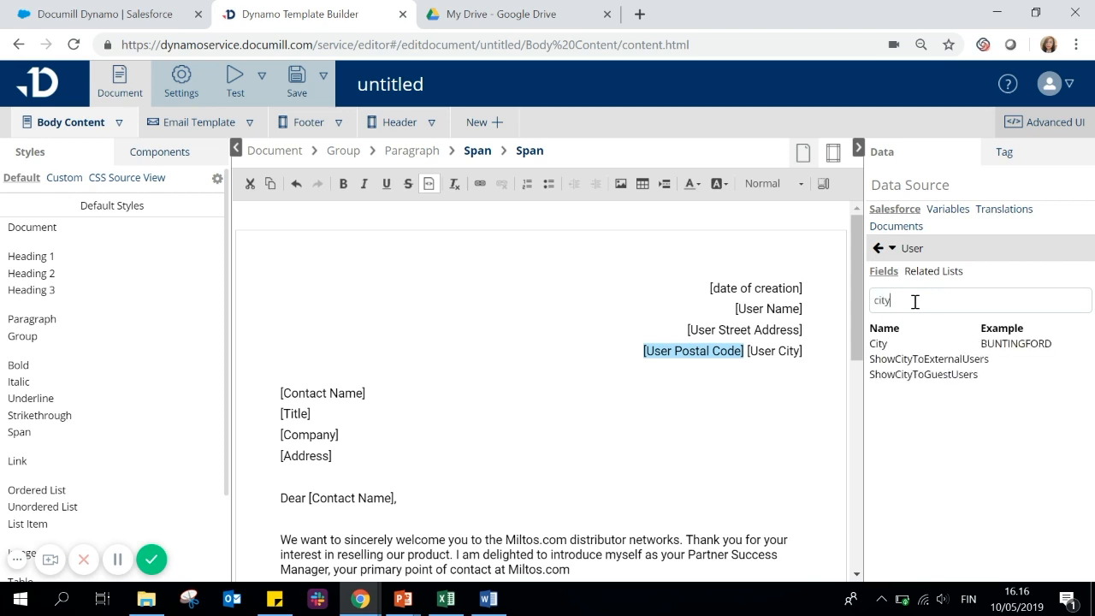
pyautogui.click(878, 343)
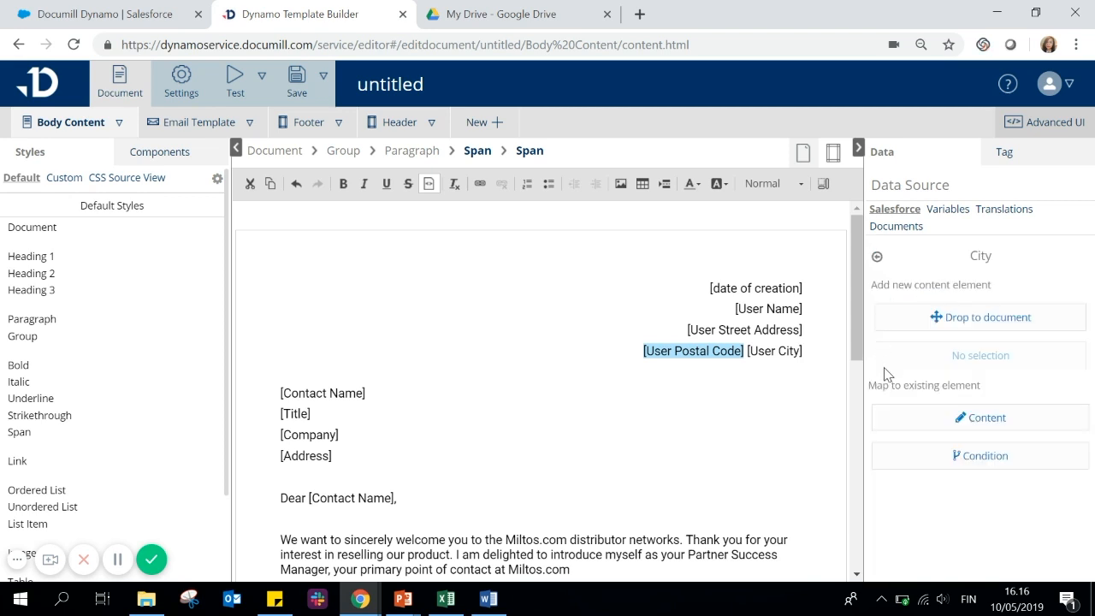
pyautogui.moveTo(746, 351); pyautogui.dragTo(804, 353)
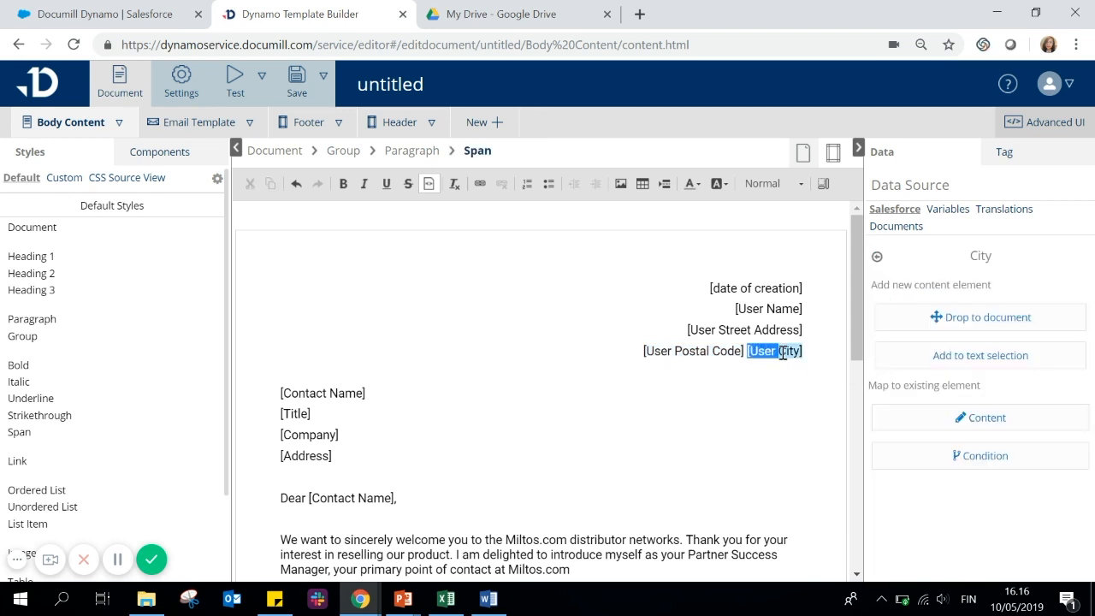
pyautogui.click(981, 357)
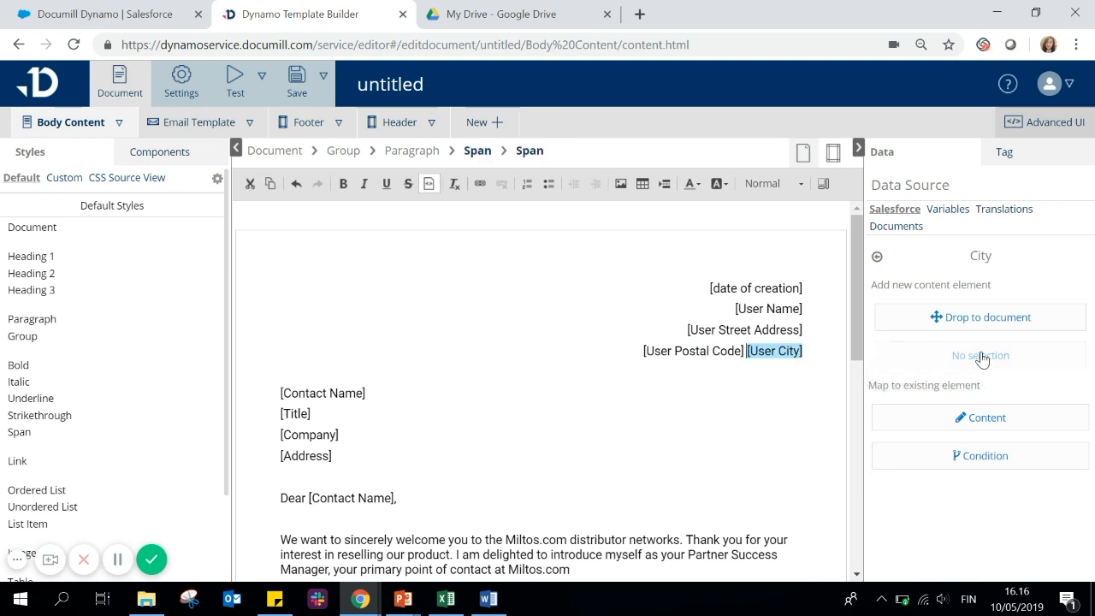
# - Assign the PrimaryContactRole contact's Full Name as content of the [Contact Name] line
pyautogui.click(330, 395)
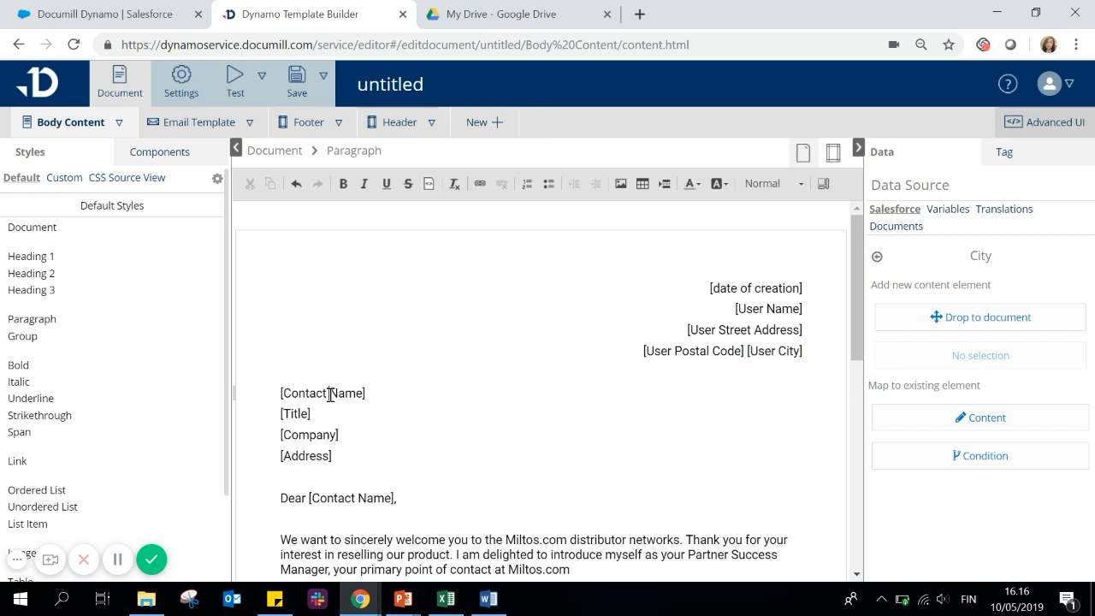
pyautogui.click(877, 256)
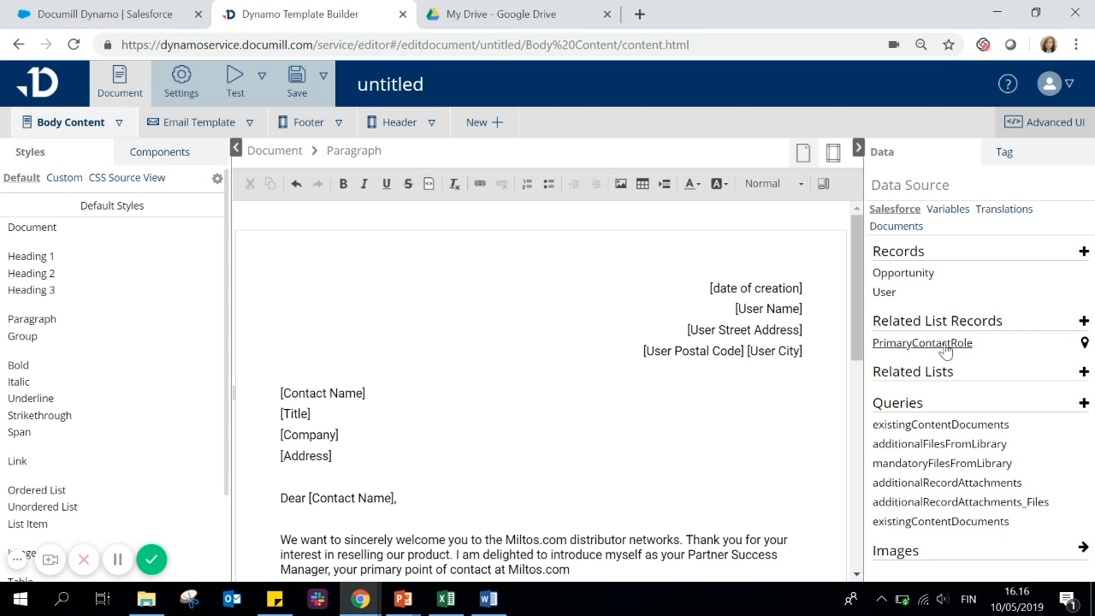
pyautogui.click(944, 344)
pyautogui.click(905, 343)
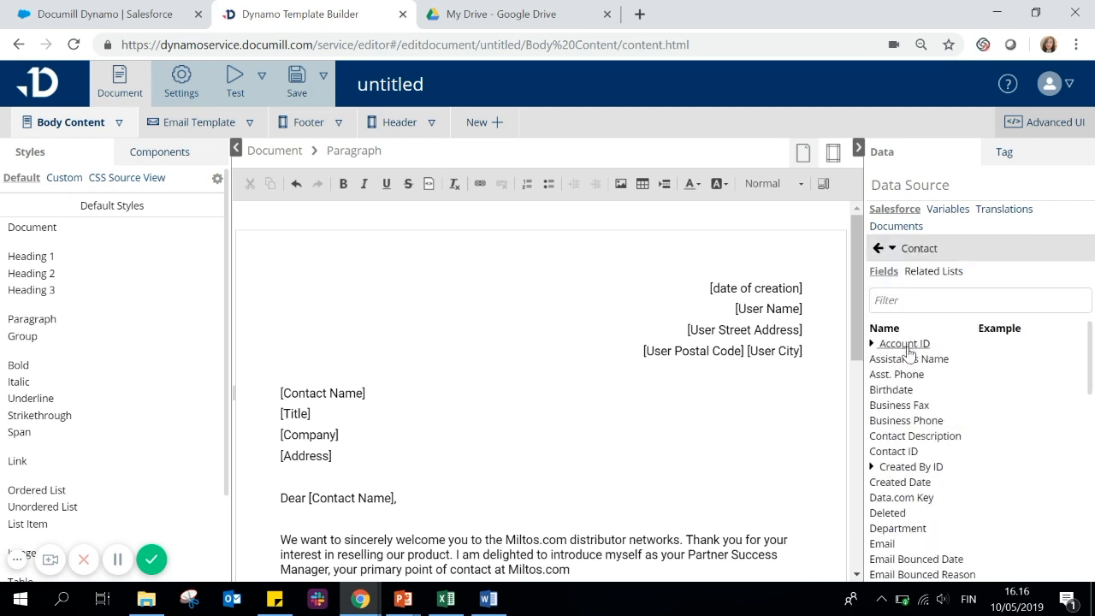
pyautogui.write('name')
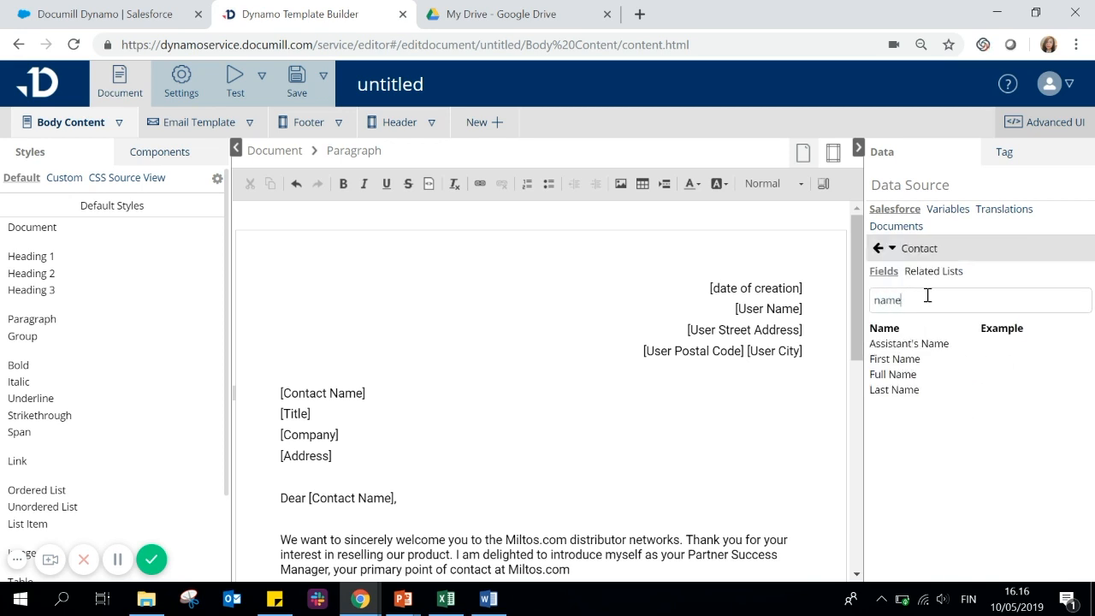
pyautogui.click(912, 375)
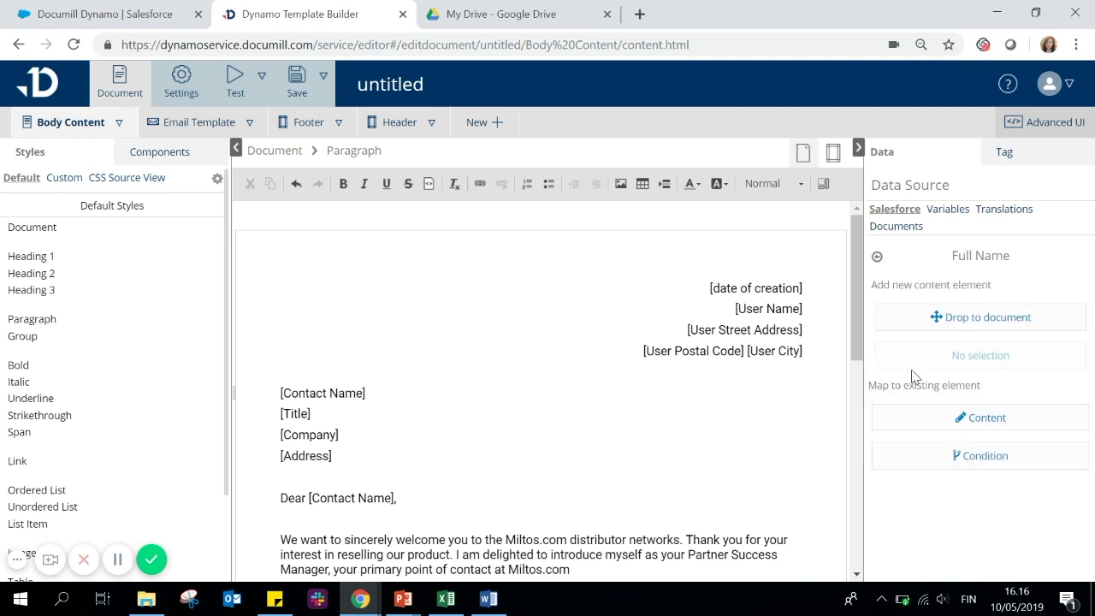
pyautogui.click(938, 420)
pyautogui.click(950, 295)
# - Assign the contact's Title field as paragraph content of the [Title] line
pyautogui.click(877, 256)
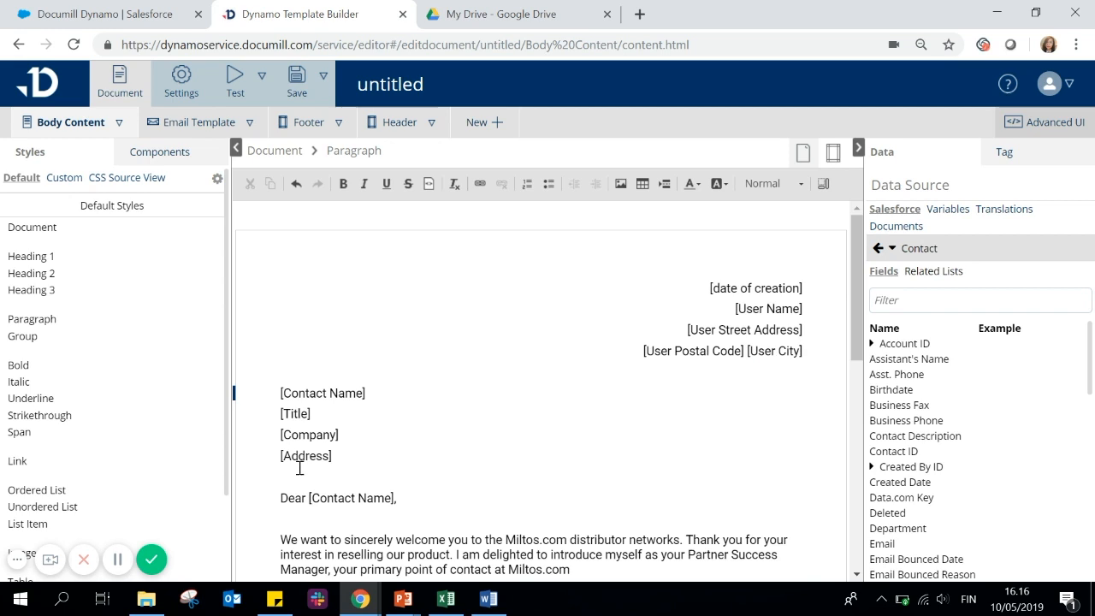
pyautogui.click(882, 300)
pyautogui.write('tit')
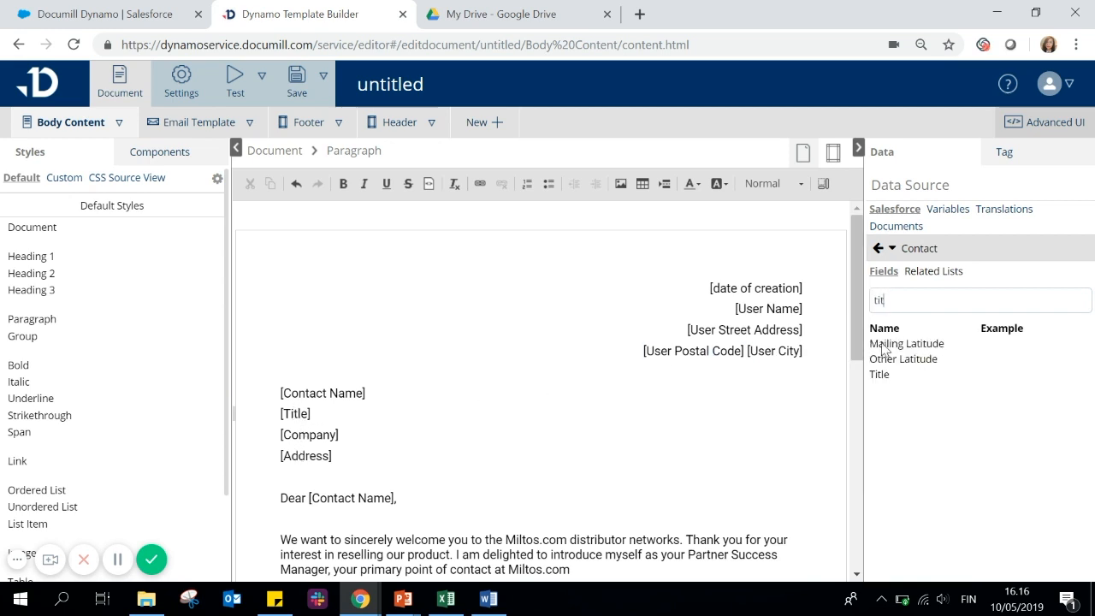
pyautogui.click(878, 374)
pyautogui.click(928, 417)
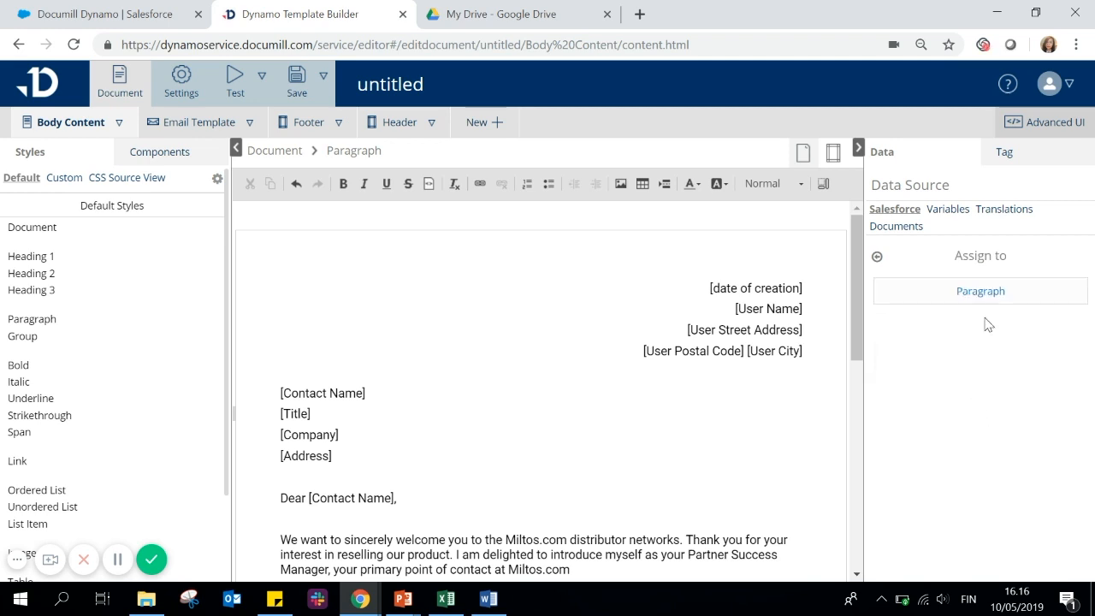
pyautogui.click(987, 291)
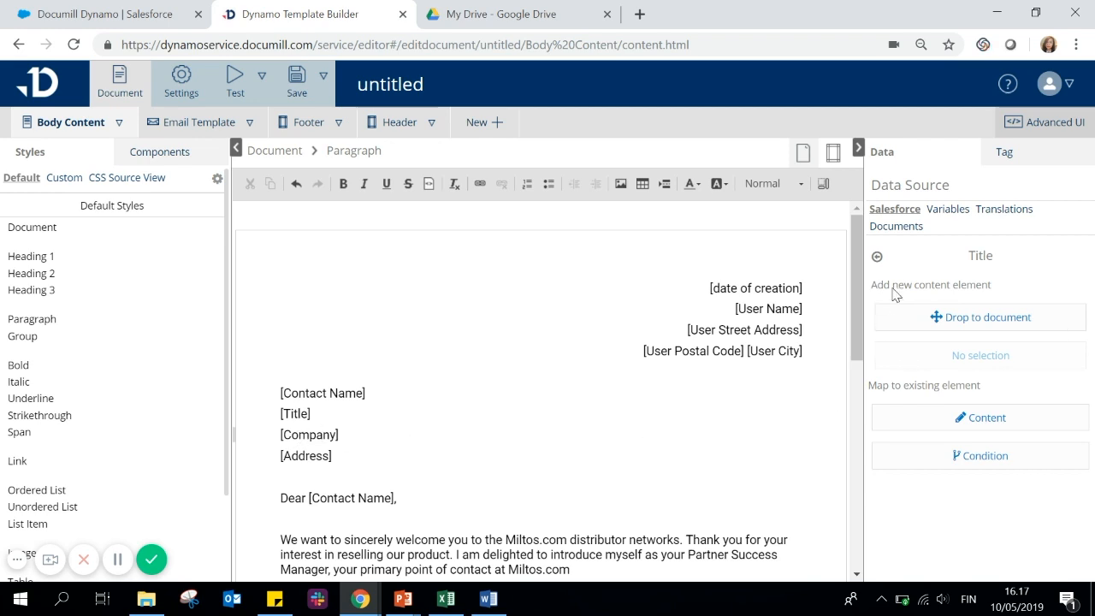
# - Assign the related Account's Account Name as paragraph content of the [Company] line
pyautogui.click(877, 257)
pyautogui.click(904, 344)
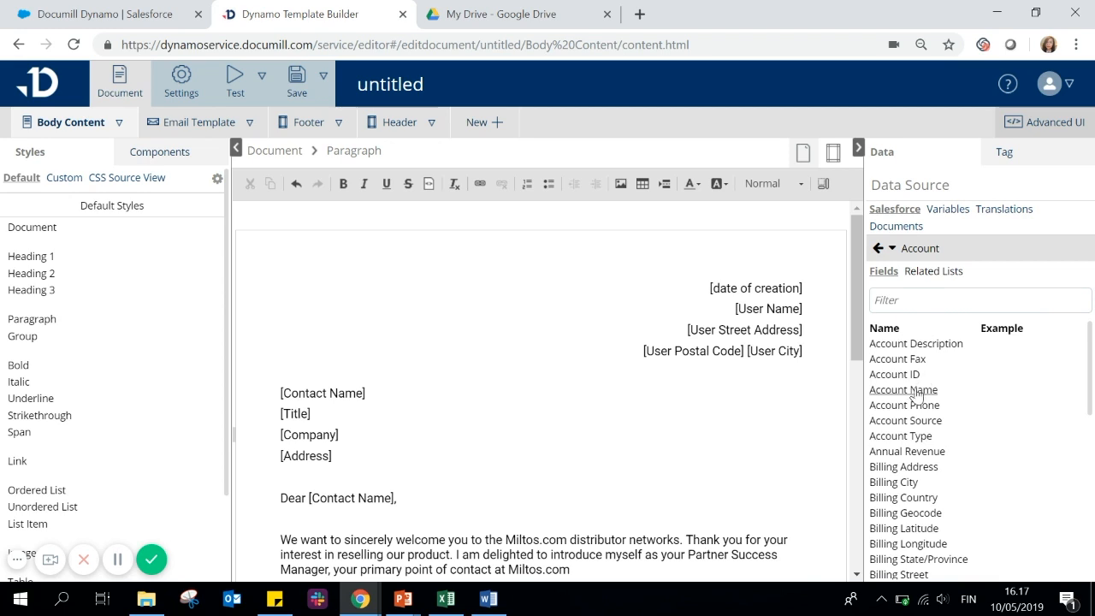
pyautogui.click(914, 392)
pyautogui.click(975, 417)
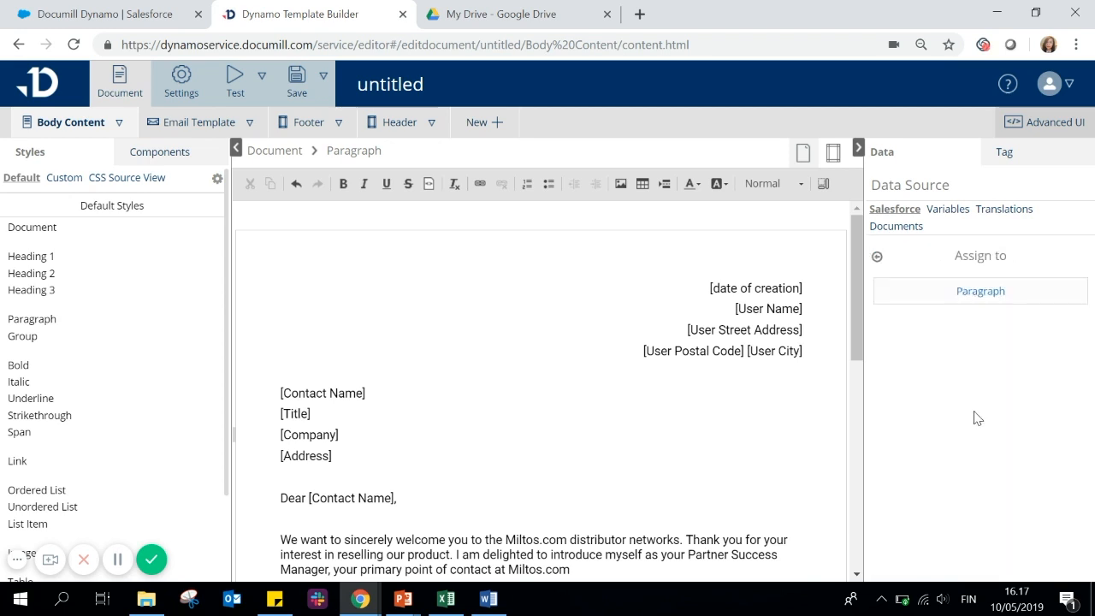
pyautogui.click(960, 293)
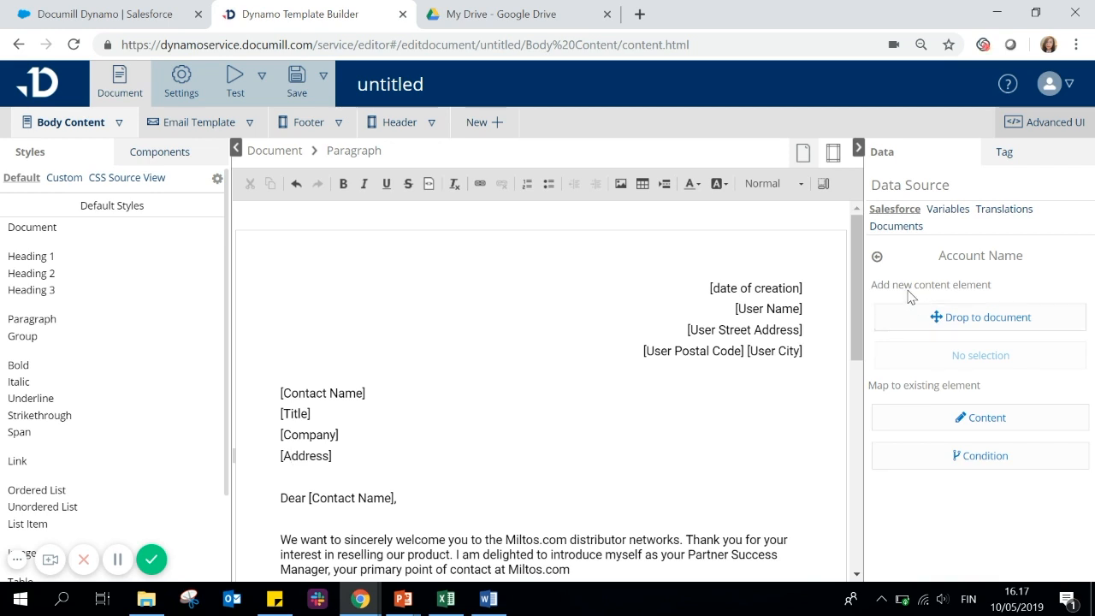
# - Assign the Account's Billing Address as paragraph content of the [Address] line
pyautogui.click(877, 259)
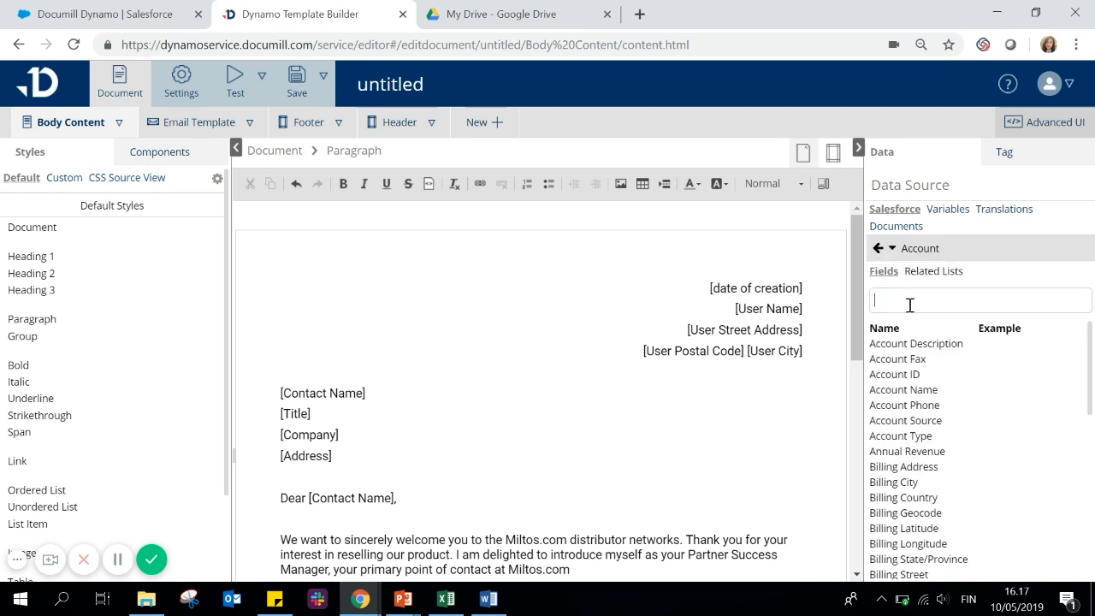
pyautogui.write('add')
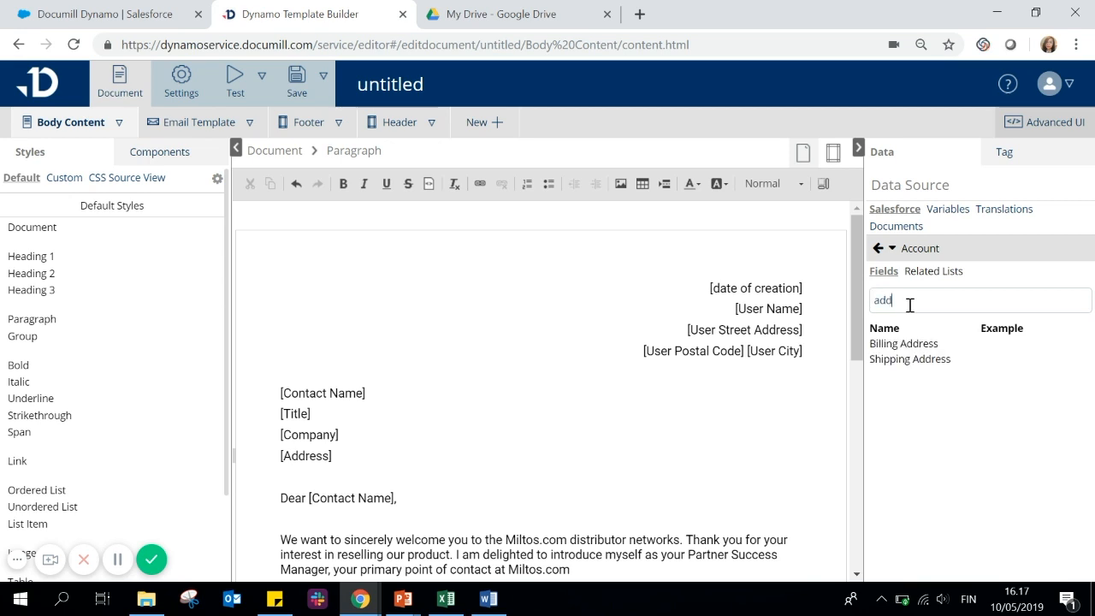
pyautogui.click(915, 345)
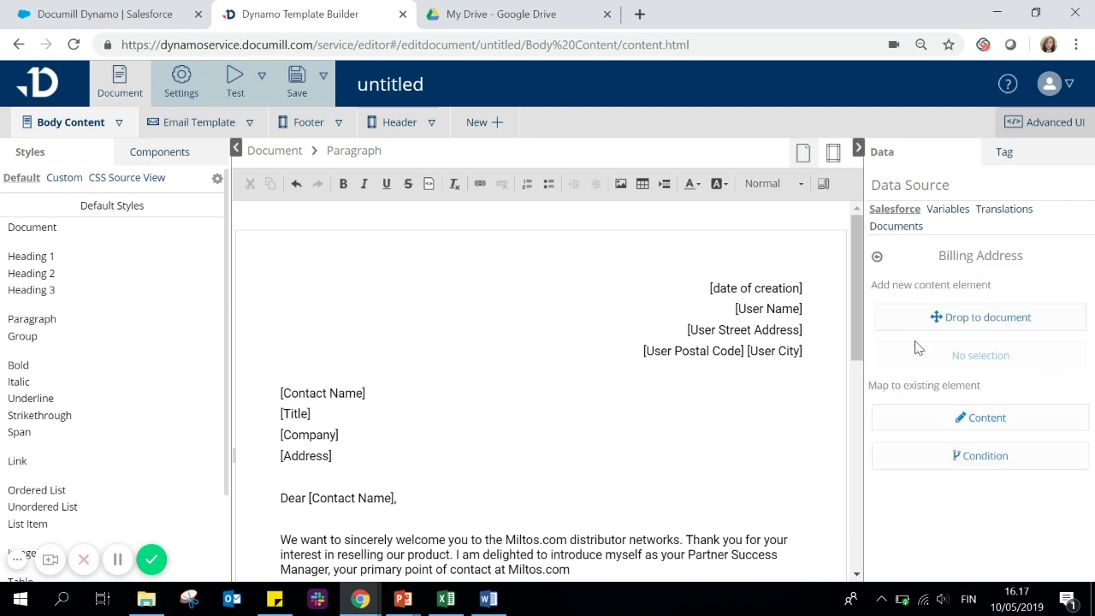
pyautogui.click(978, 423)
pyautogui.click(980, 292)
# - Map the contact's Full Name onto the [Contact Name] text selected in the greeting
pyautogui.click(877, 256)
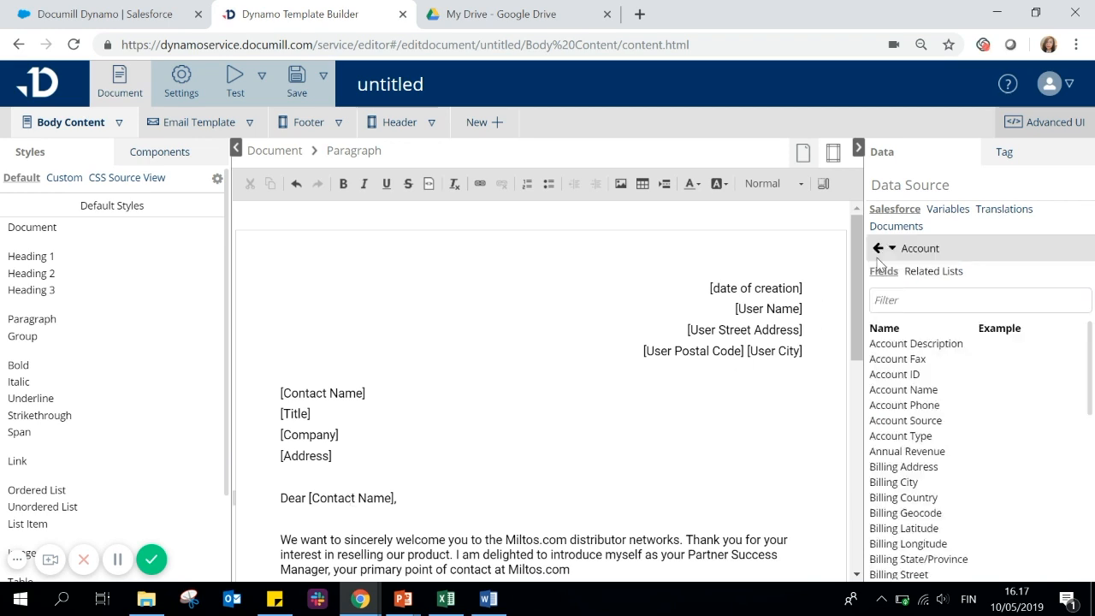
pyautogui.click(878, 248)
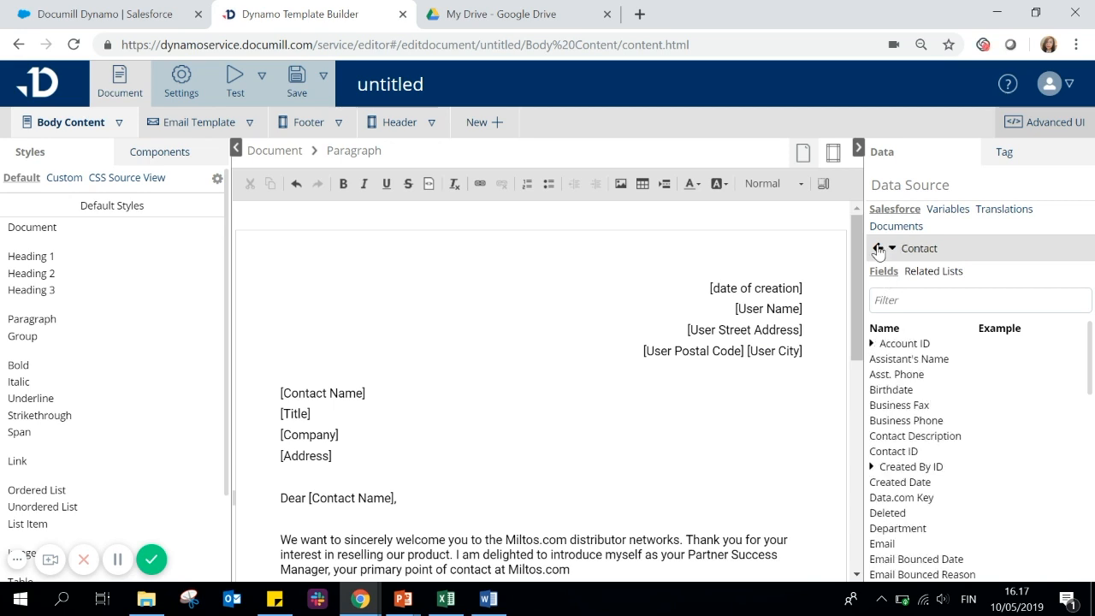
pyautogui.click(905, 303)
pyautogui.write('name')
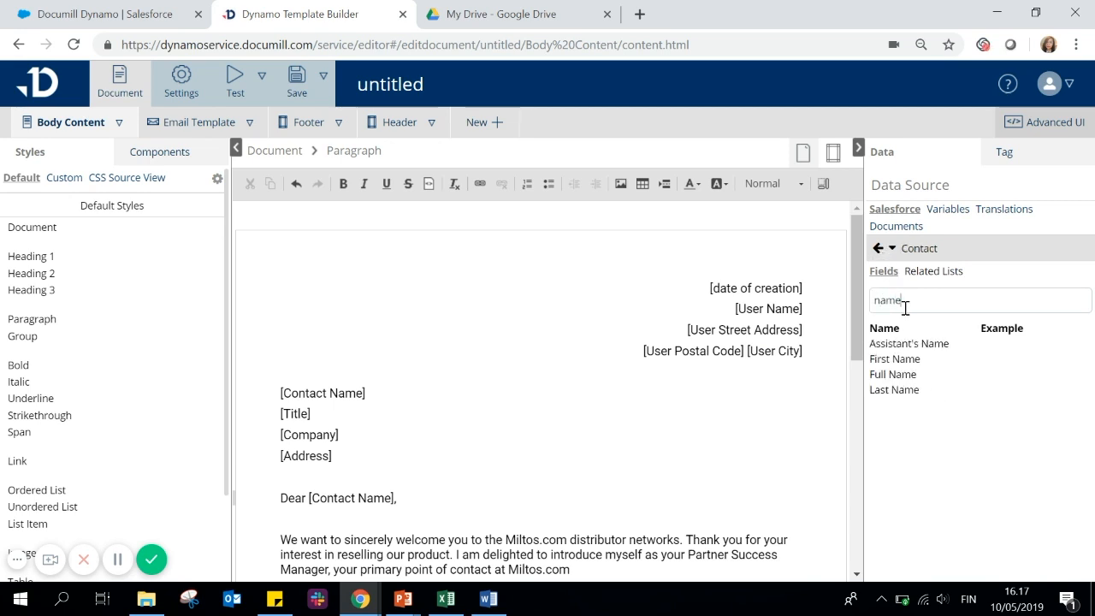
pyautogui.click(912, 374)
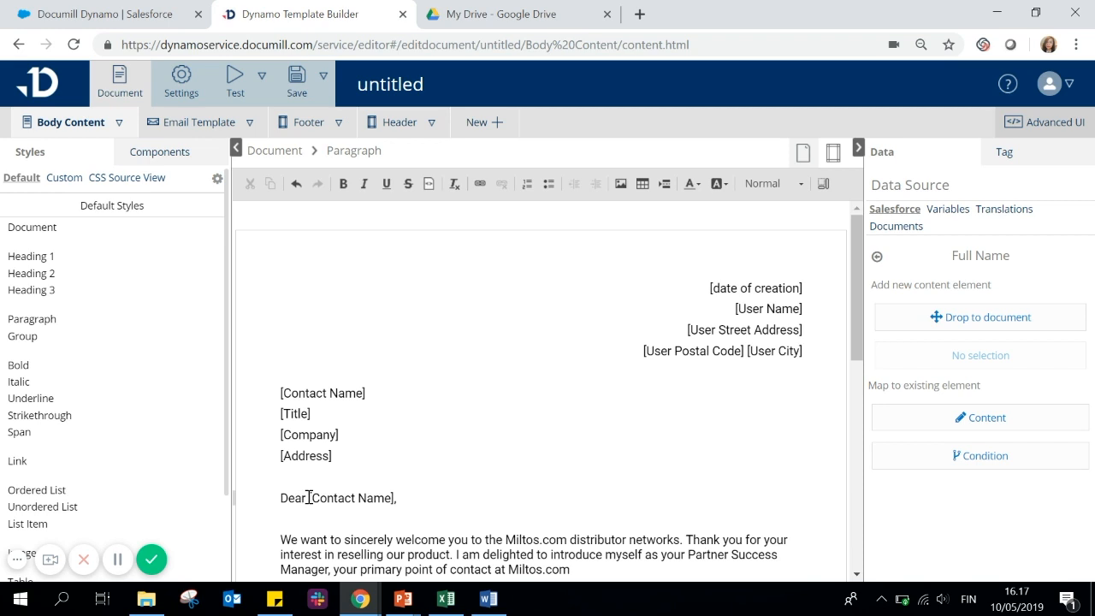
pyautogui.moveTo(309, 498); pyautogui.dragTo(395, 500)
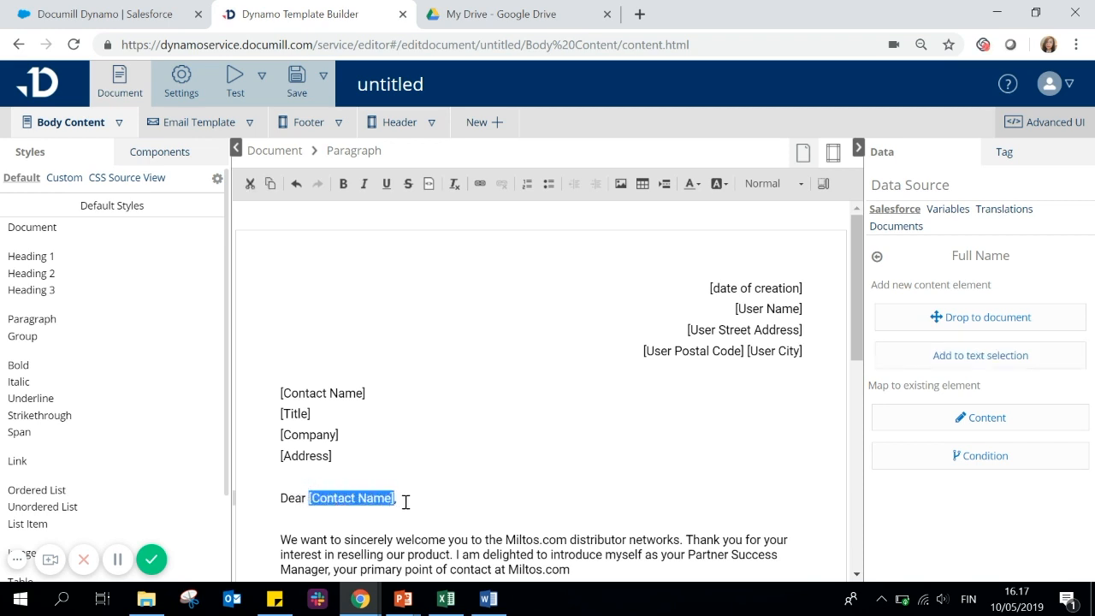
pyautogui.click(972, 360)
pyautogui.scroll(-3, 625, 459)
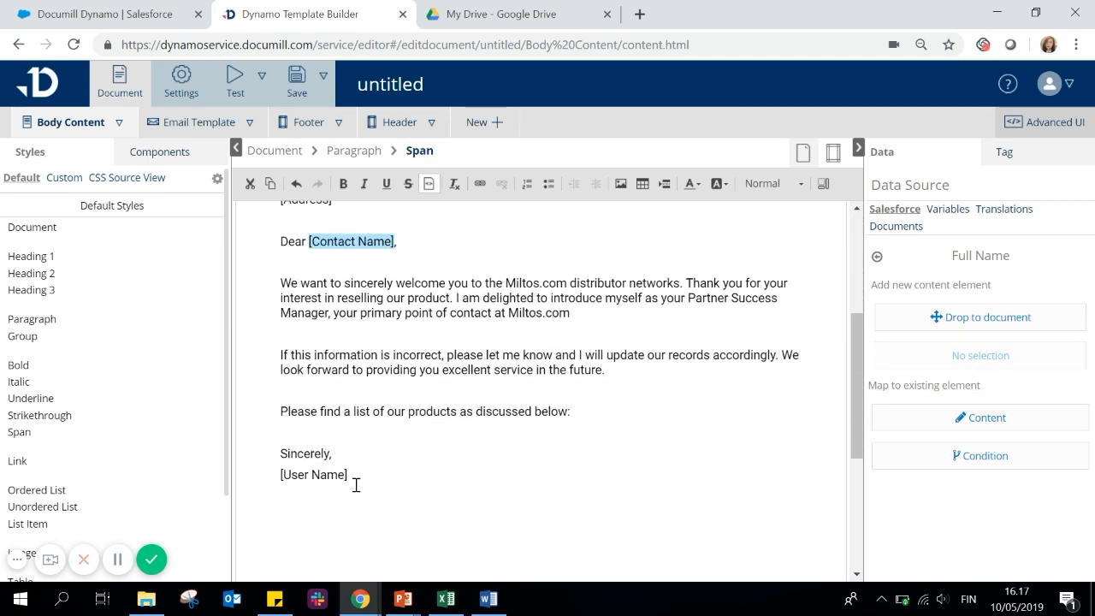
pyautogui.click(320, 484)
# - Assign the User's Full Name as paragraph content of the [User Name] signature line
pyautogui.click(877, 257)
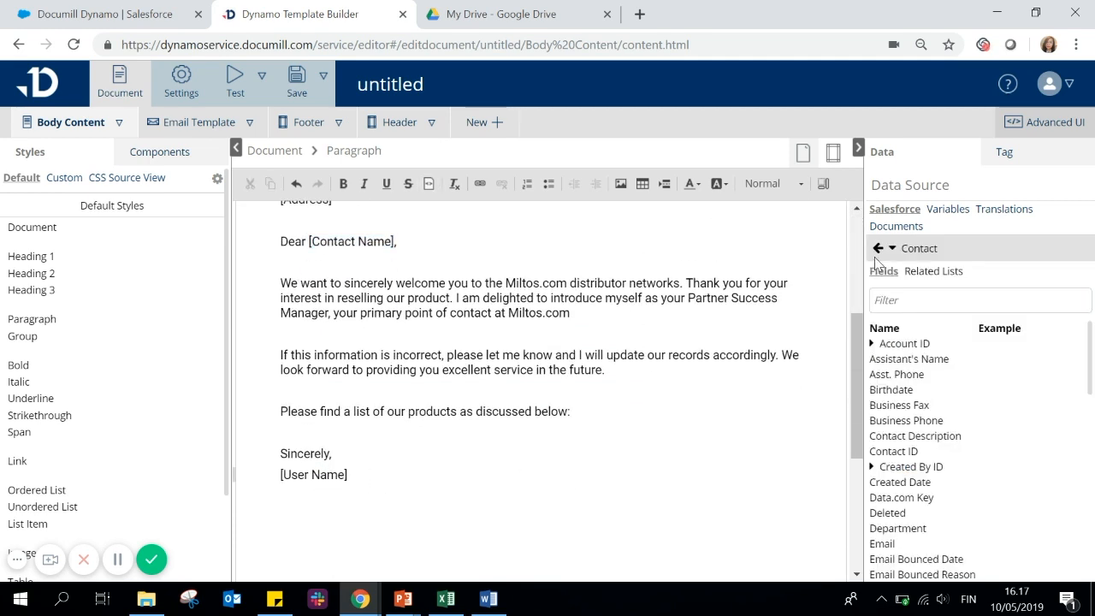
pyautogui.click(877, 257)
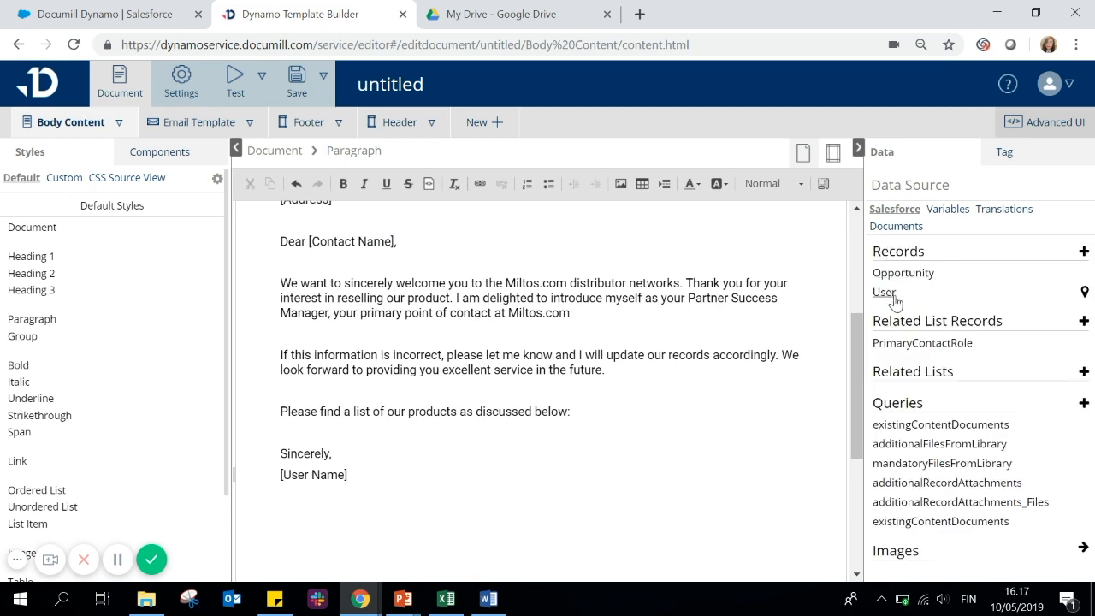
pyautogui.click(886, 292)
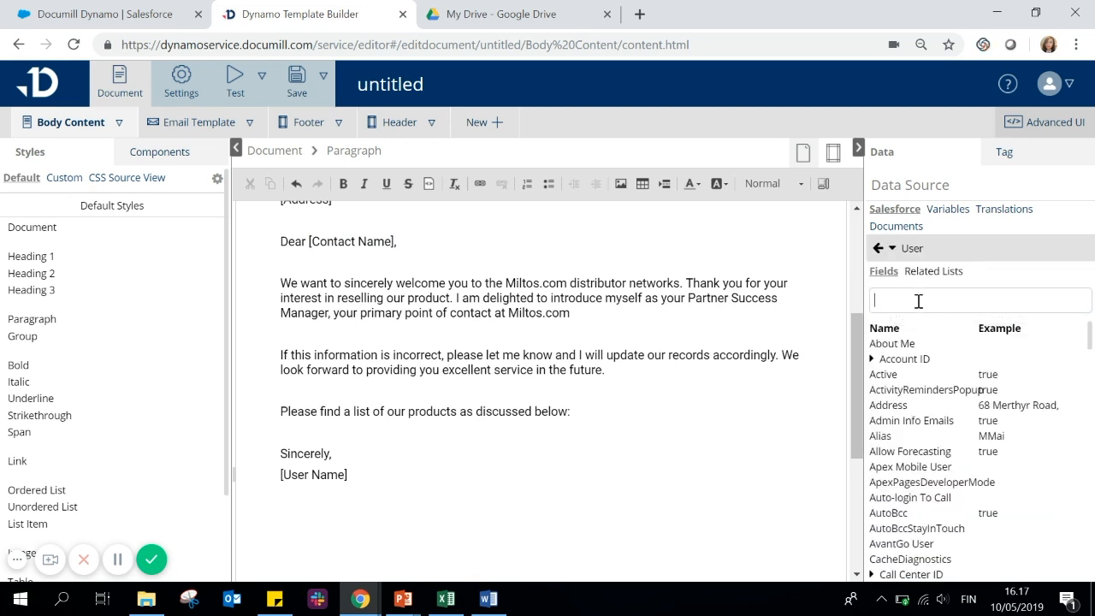
pyautogui.write('na')
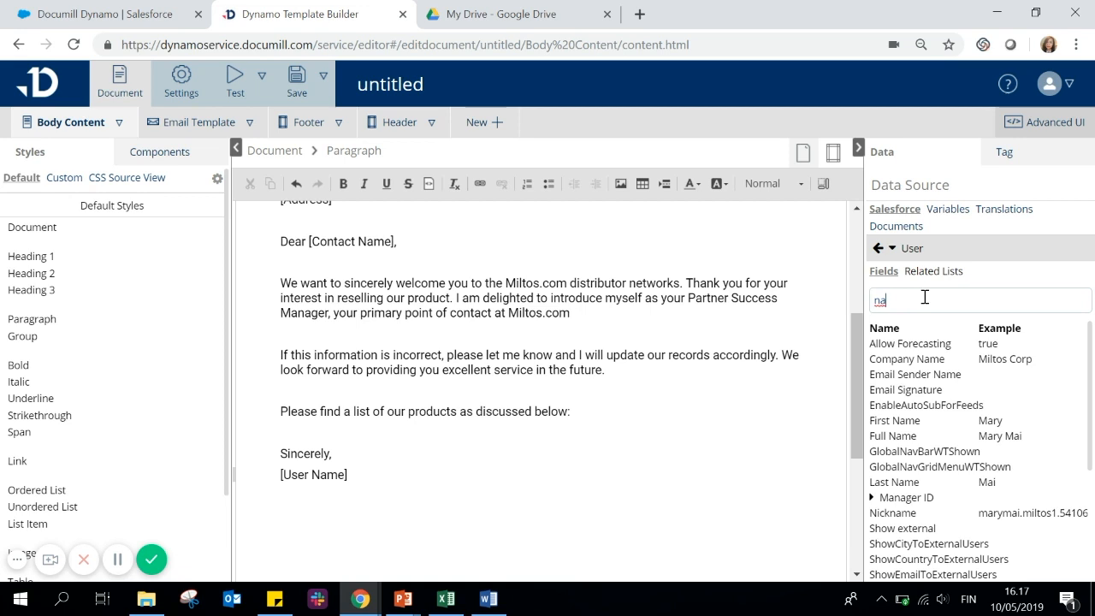
pyautogui.write('me')
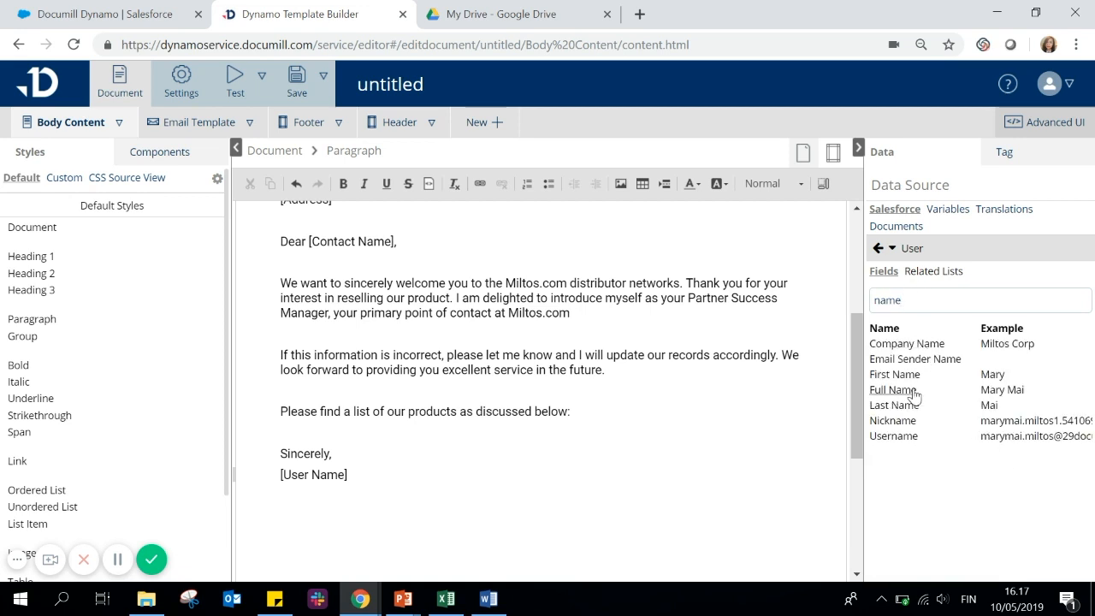
pyautogui.click(910, 391)
pyautogui.click(917, 423)
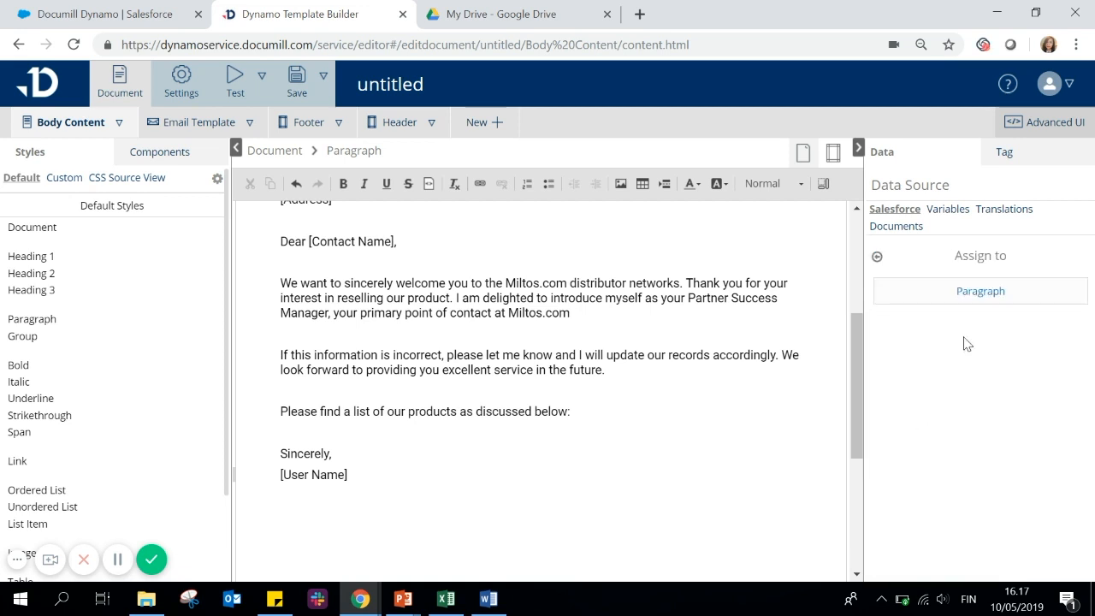
pyautogui.click(973, 291)
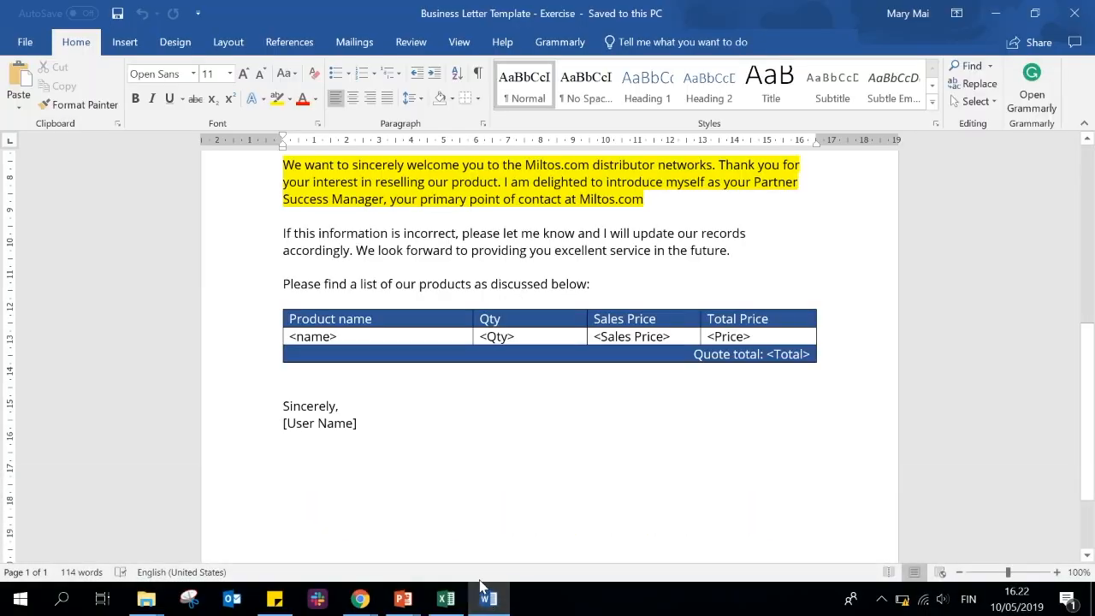
pyautogui.moveTo(723, 342)
pyautogui.click(995, 13)
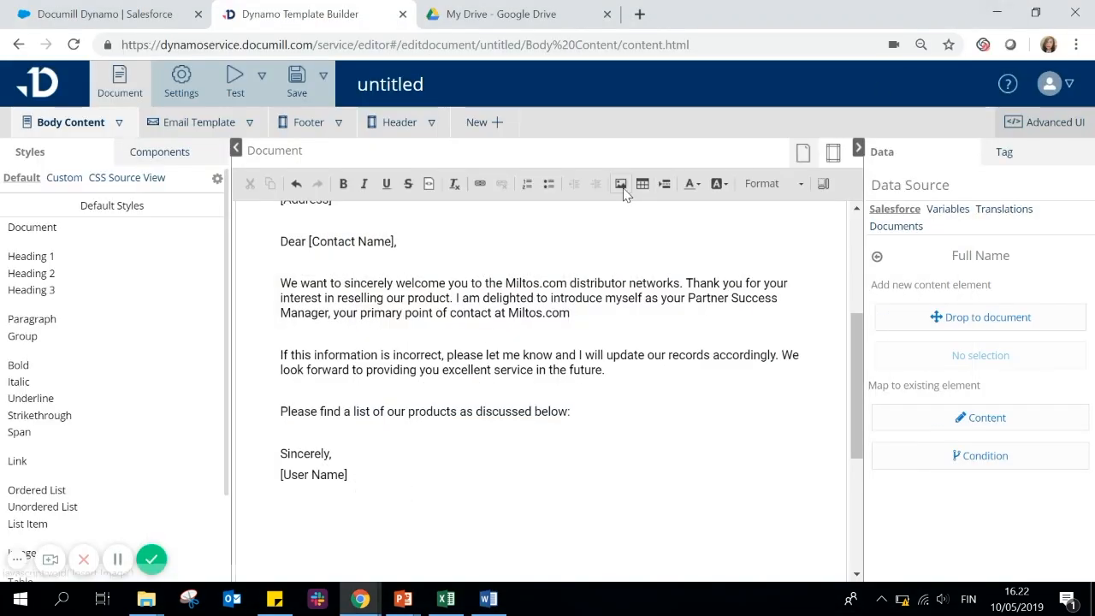
# - Insert a 4-column, 3-row table with a first-row header below the products sentence
pyautogui.click(433, 432)
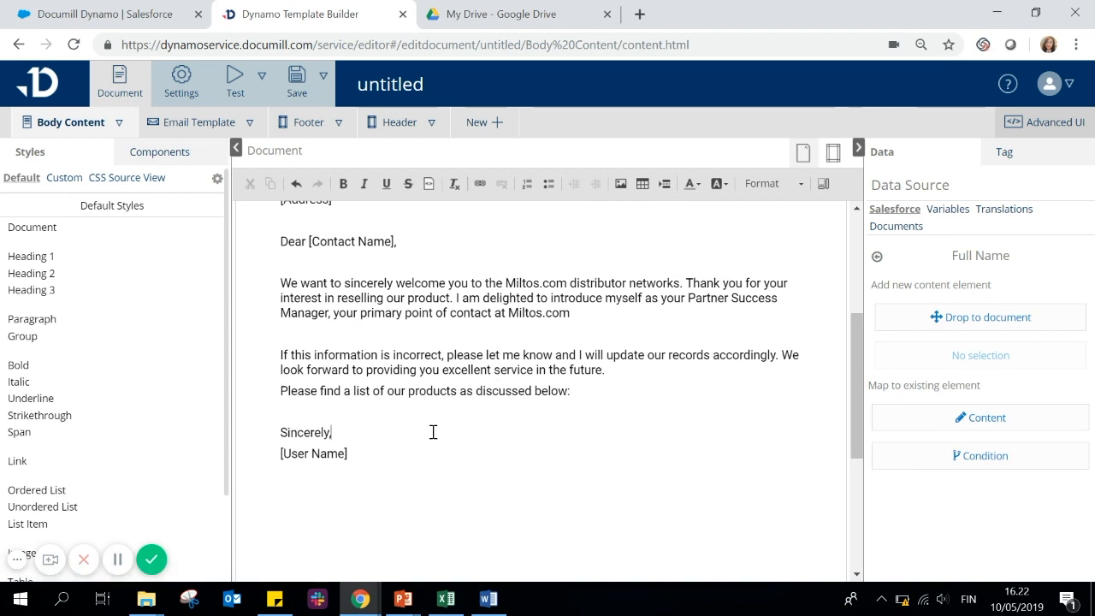
pyautogui.click(421, 405)
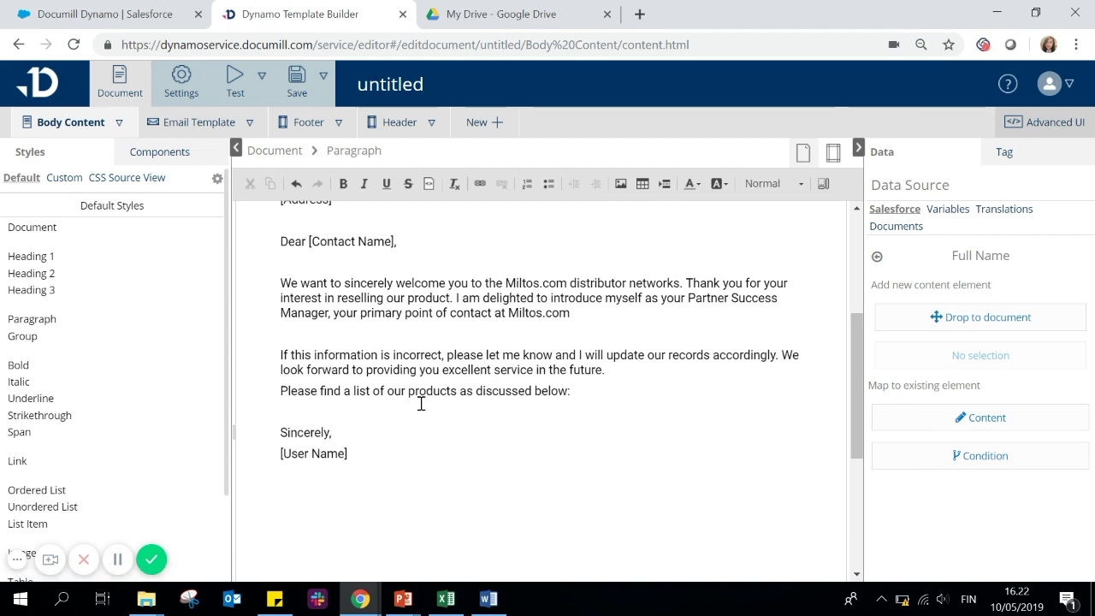
pyautogui.click(643, 185)
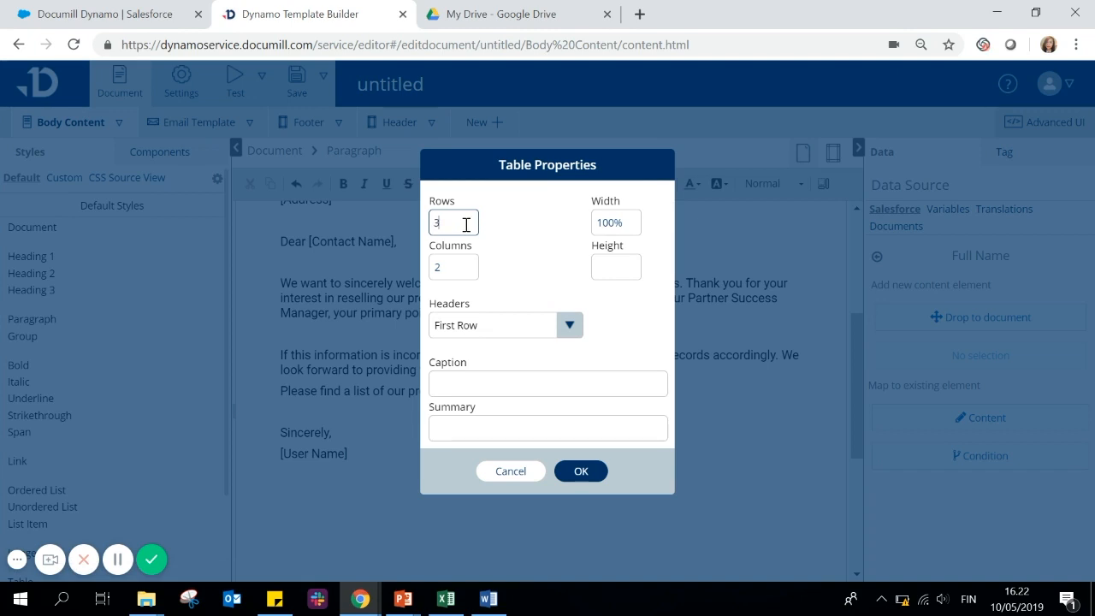
pyautogui.click(461, 270)
pyautogui.write('4')
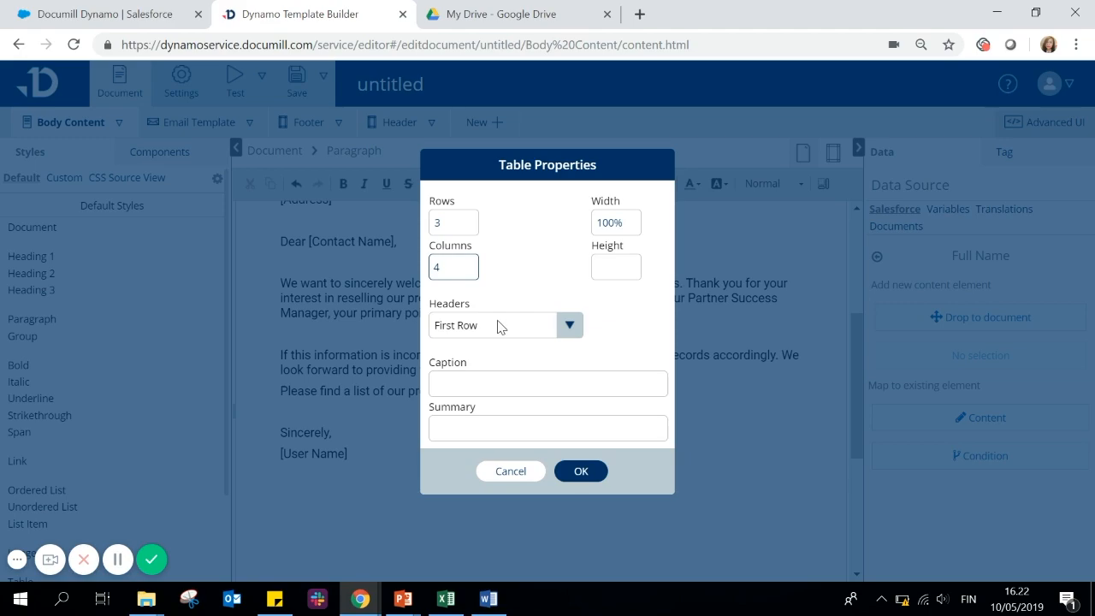
pyautogui.click(592, 473)
# - Compare the new table against the Word reference letter, then return to the template
pyautogui.click(483, 602)
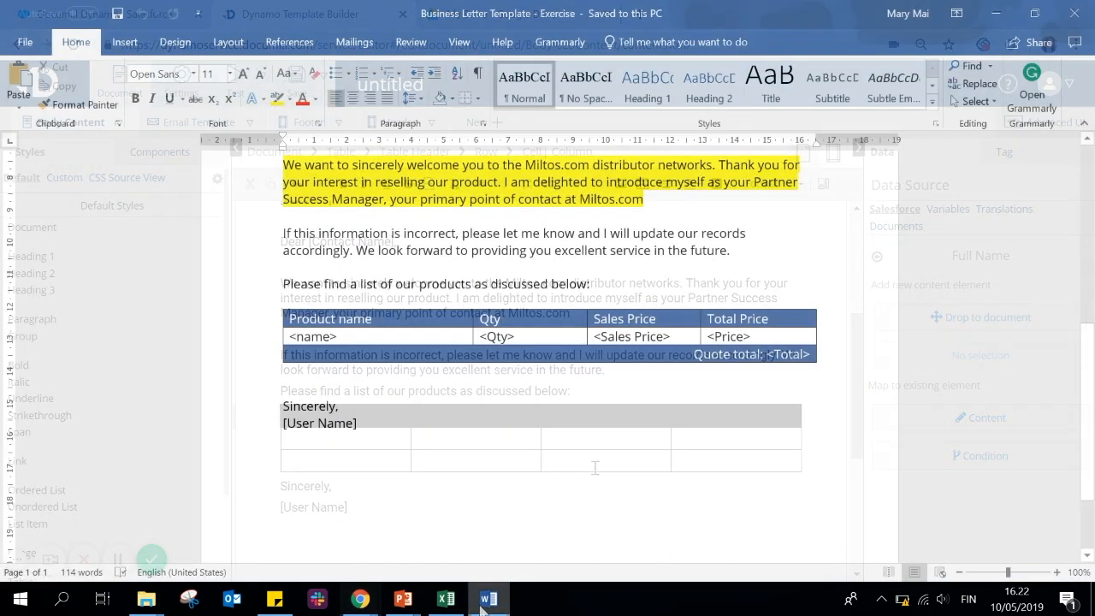
pyautogui.click(483, 601)
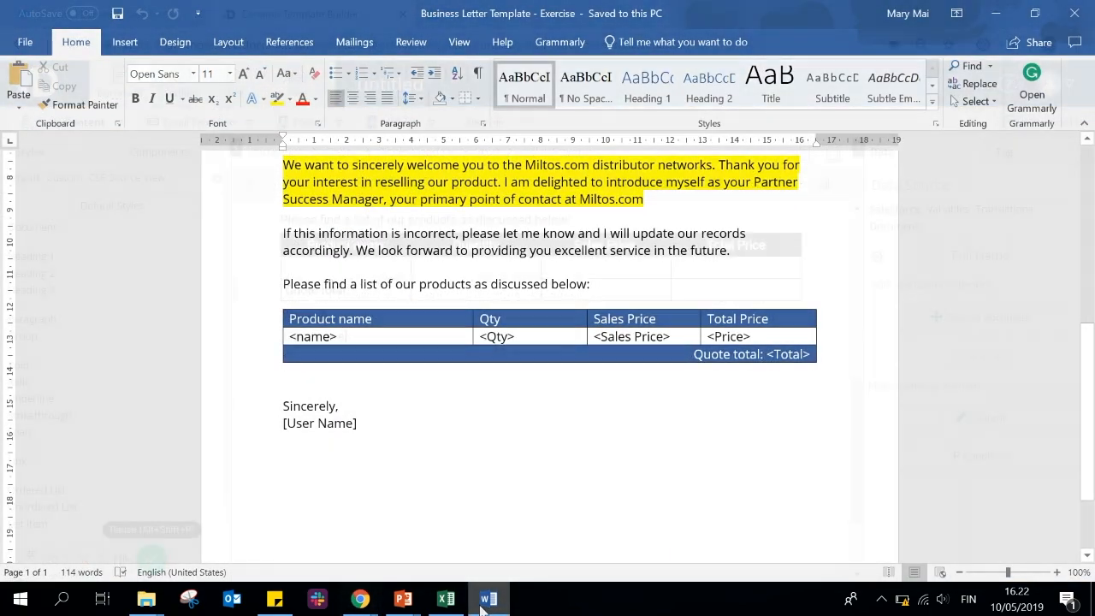
pyautogui.click(489, 608)
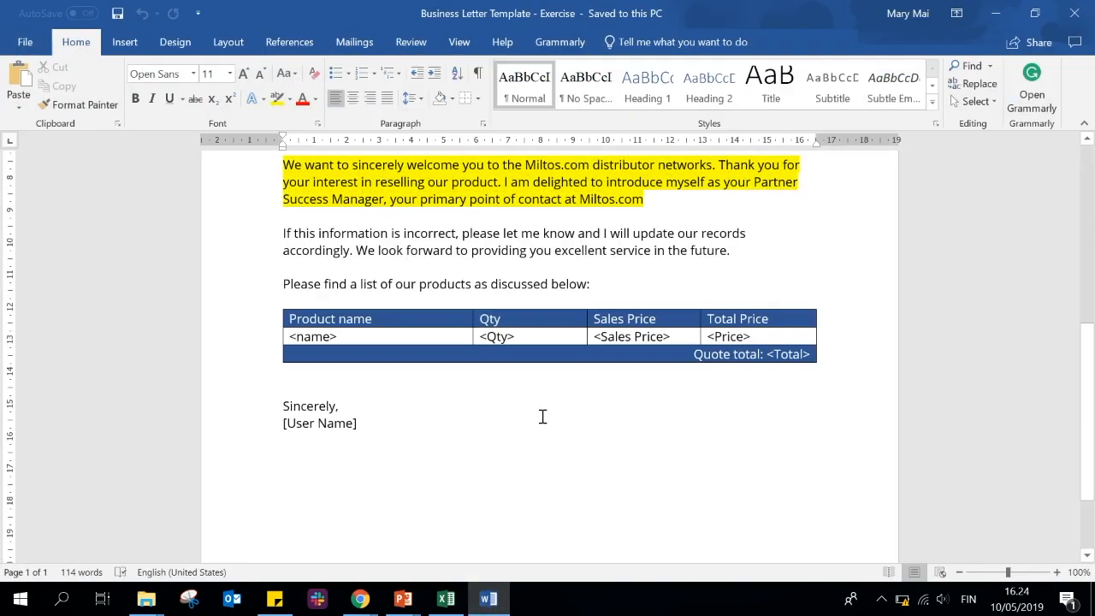
pyautogui.click(995, 13)
pyautogui.rightClick(379, 293)
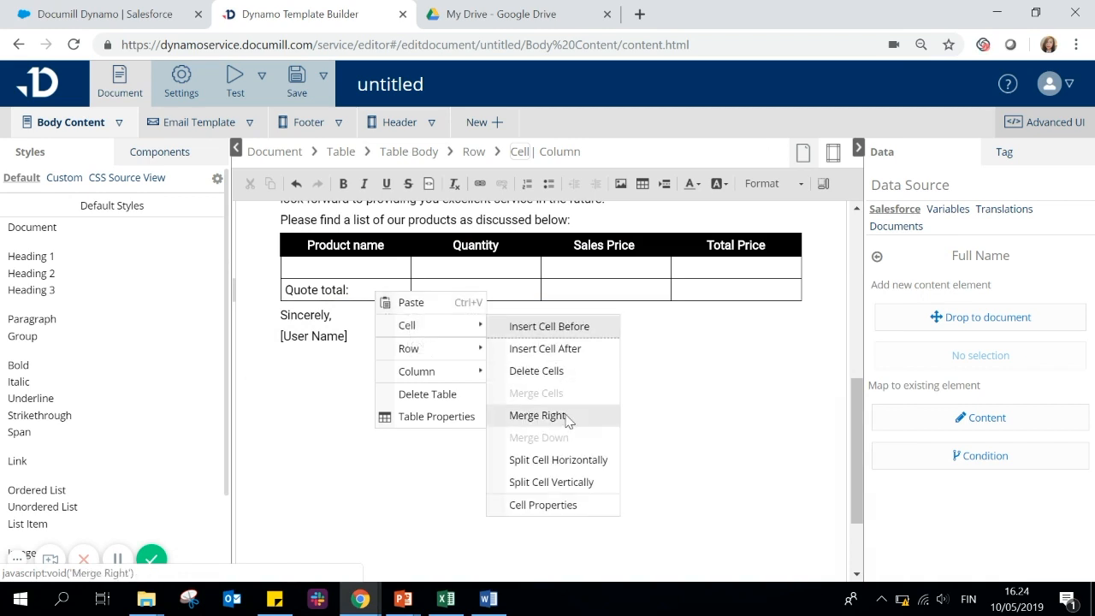
# - Merge the Quote total cell rightward three times so it spans all four columns
pyautogui.click(547, 415)
pyautogui.rightClick(532, 293)
pyautogui.moveTo(554, 365)
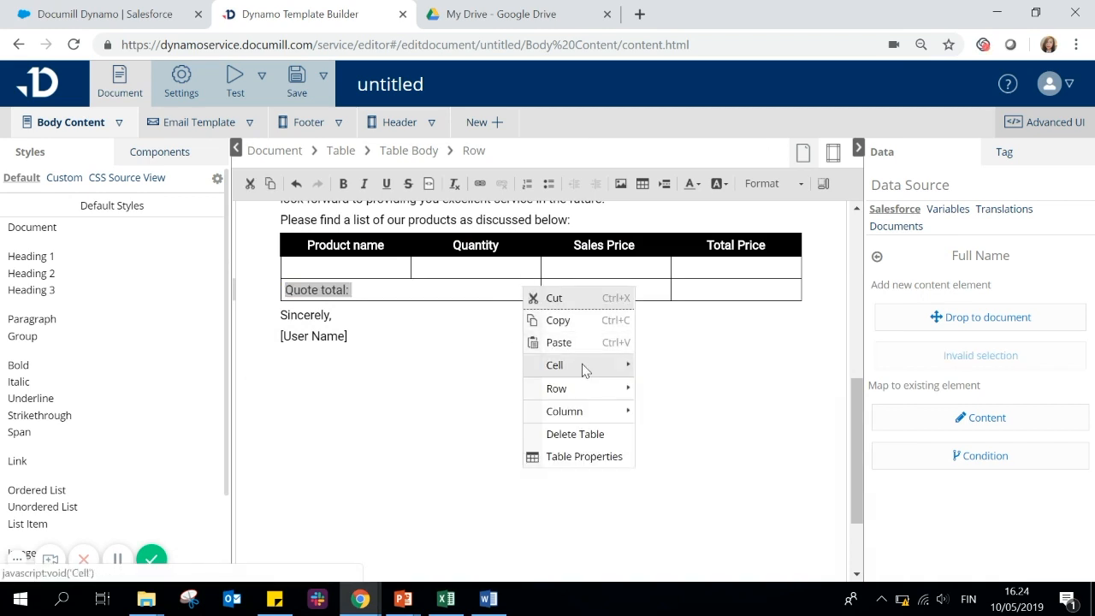
pyautogui.click(685, 454)
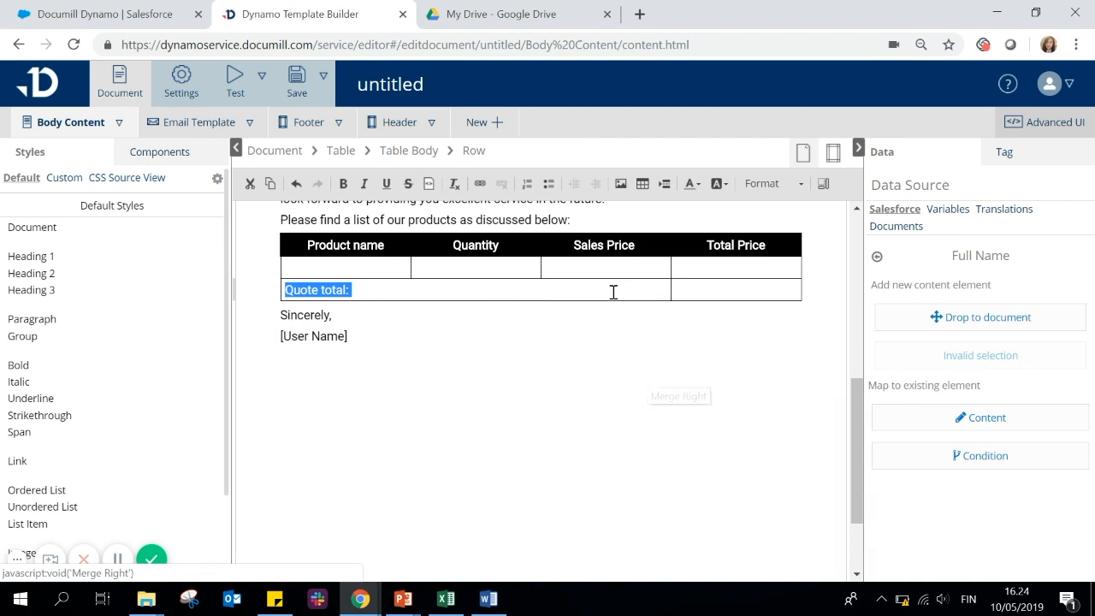
pyautogui.rightClick(611, 293)
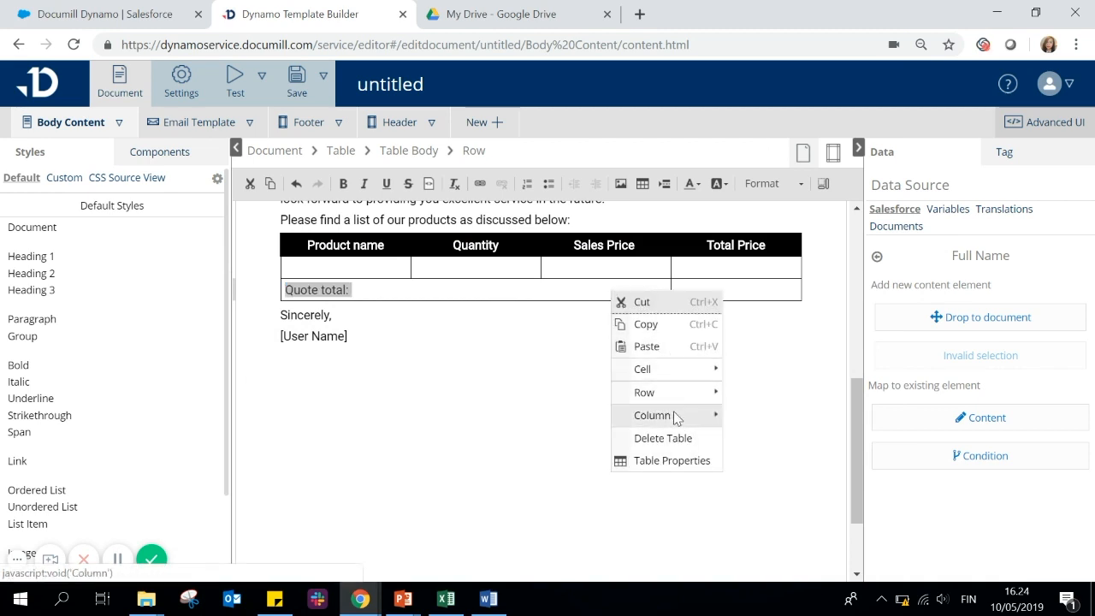
pyautogui.moveTo(642, 369)
pyautogui.click(778, 458)
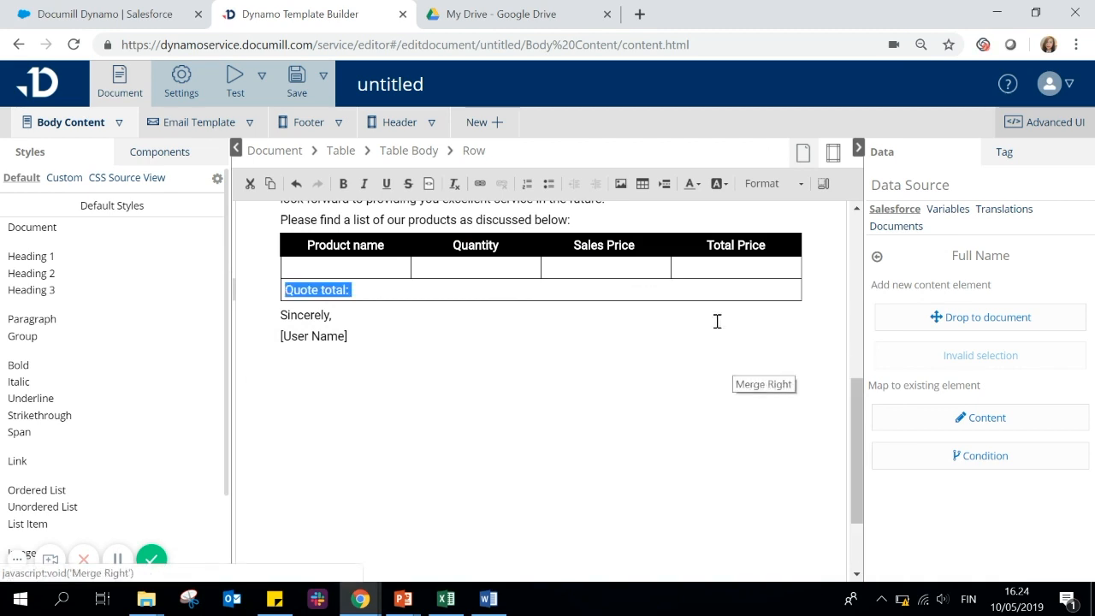
pyautogui.click(351, 294)
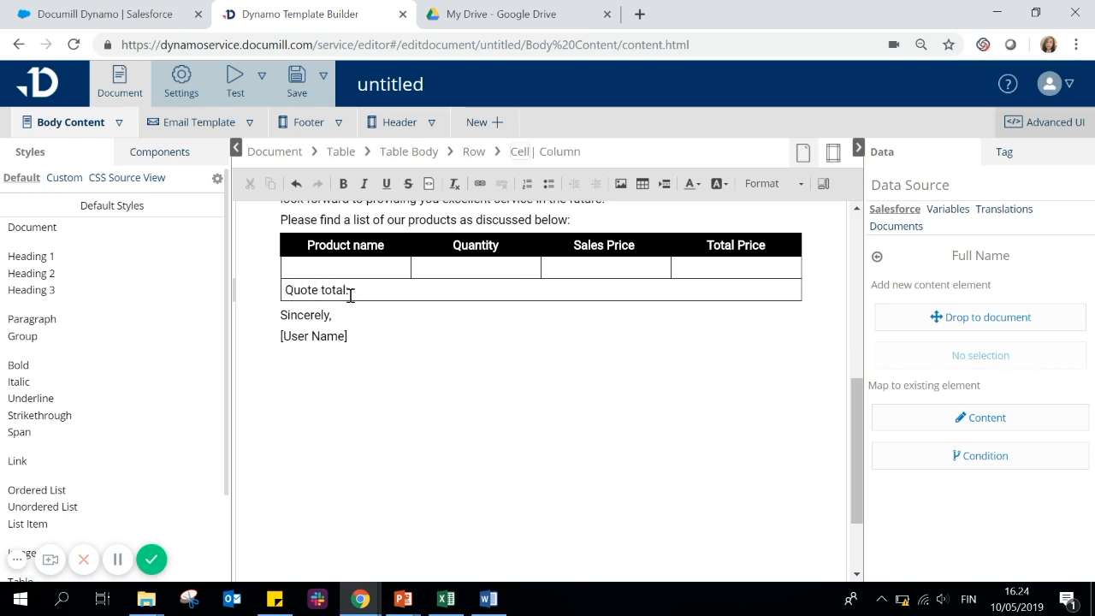
# - Check the footer row against the Word letter and return to the merged cell's settings
pyautogui.click(488, 599)
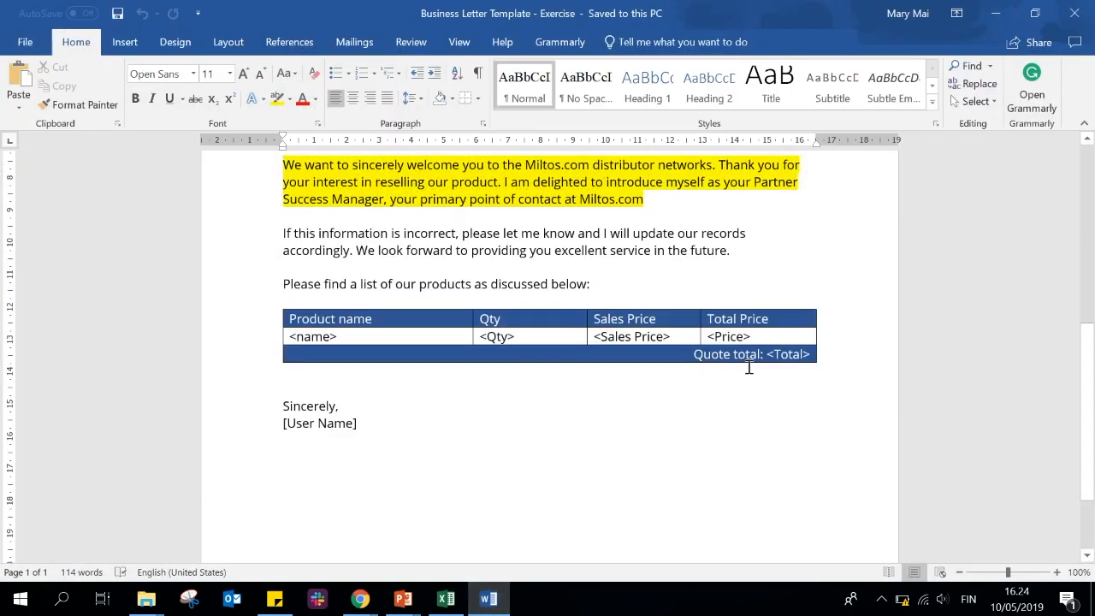
pyautogui.click(995, 13)
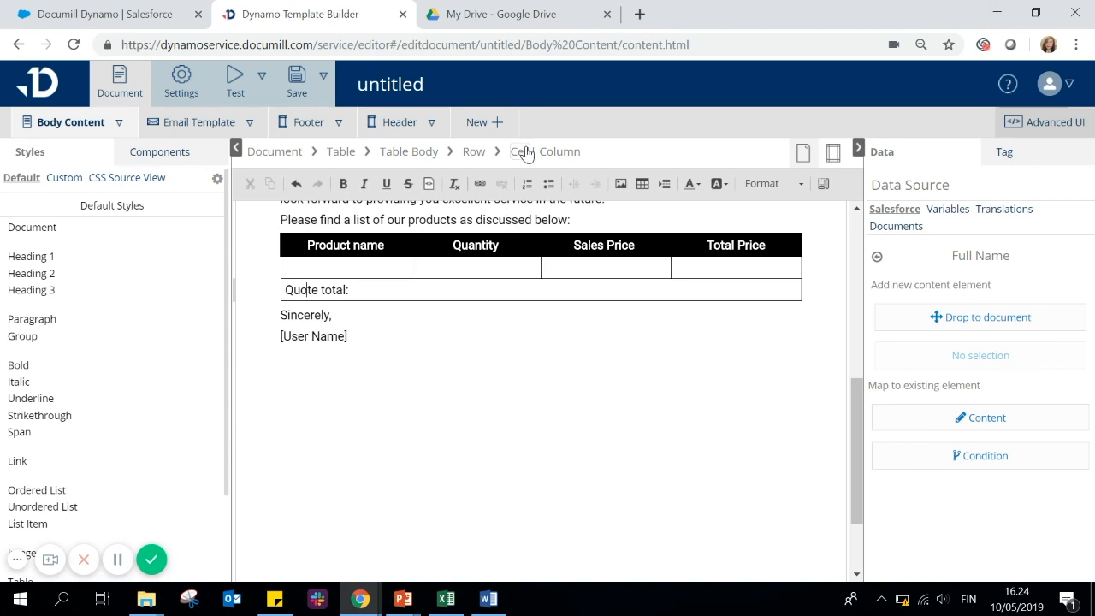
pyautogui.click(1041, 154)
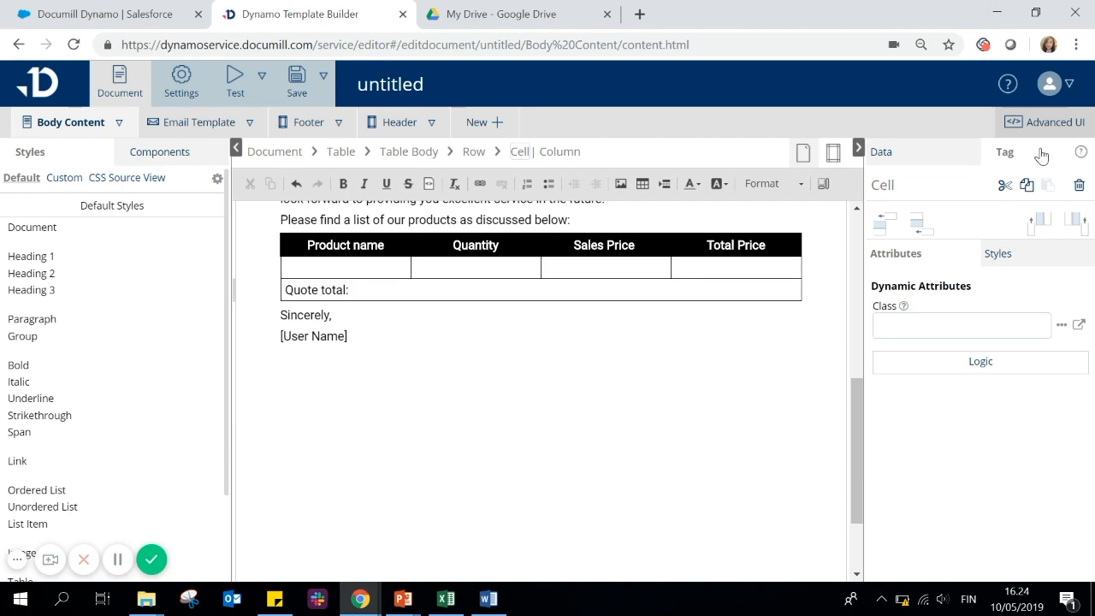
# - Add the Align right style to the merged Quote total cell
pyautogui.click(1026, 258)
pyautogui.click(1079, 284)
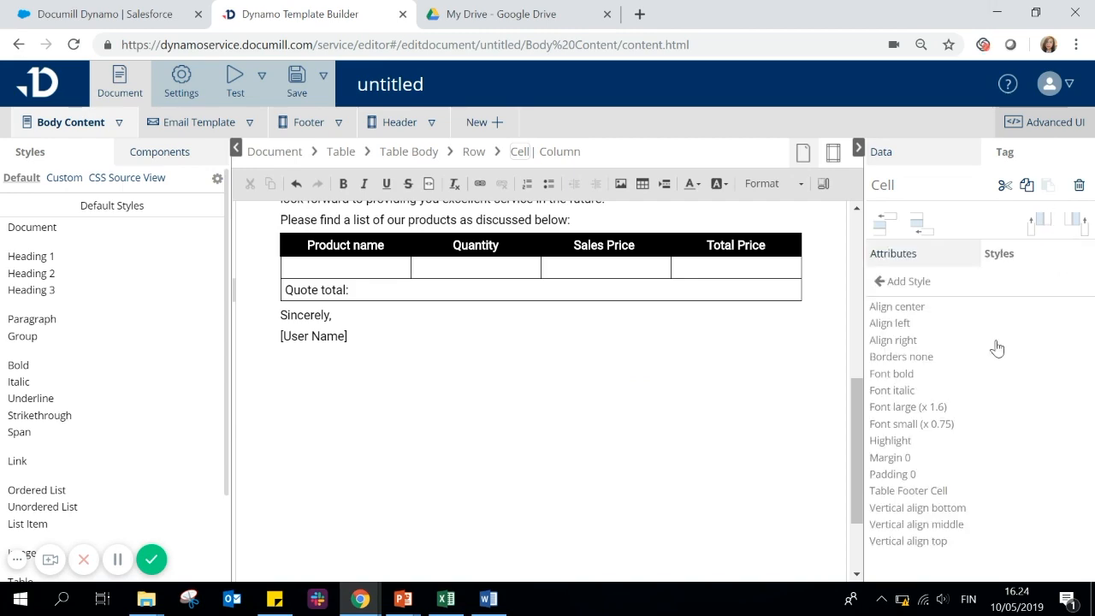
pyautogui.click(894, 340)
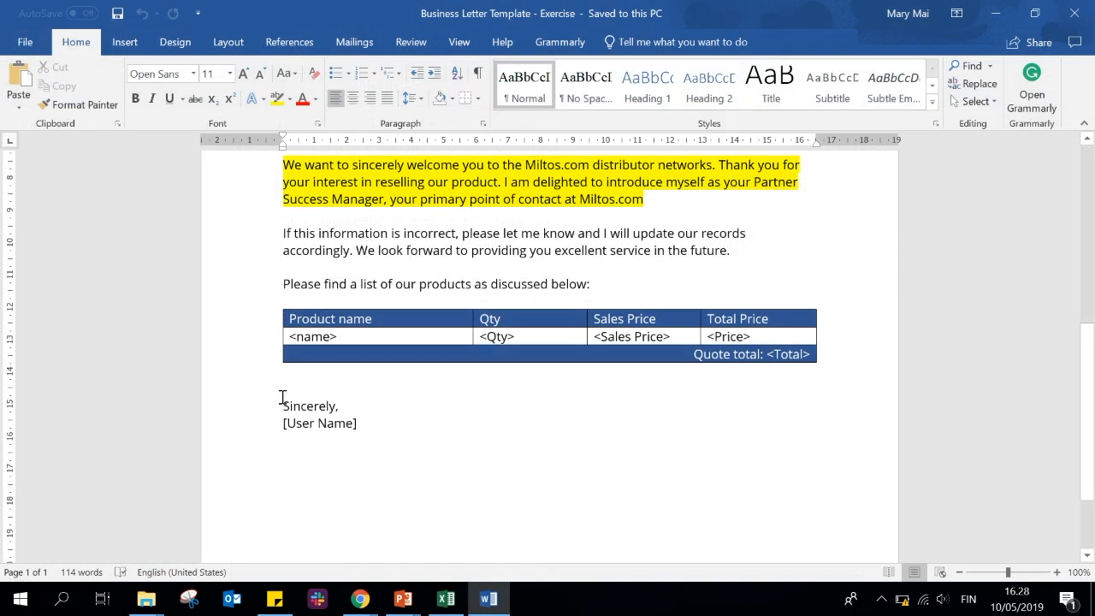
pyautogui.moveTo(366, 354)
pyautogui.click(995, 13)
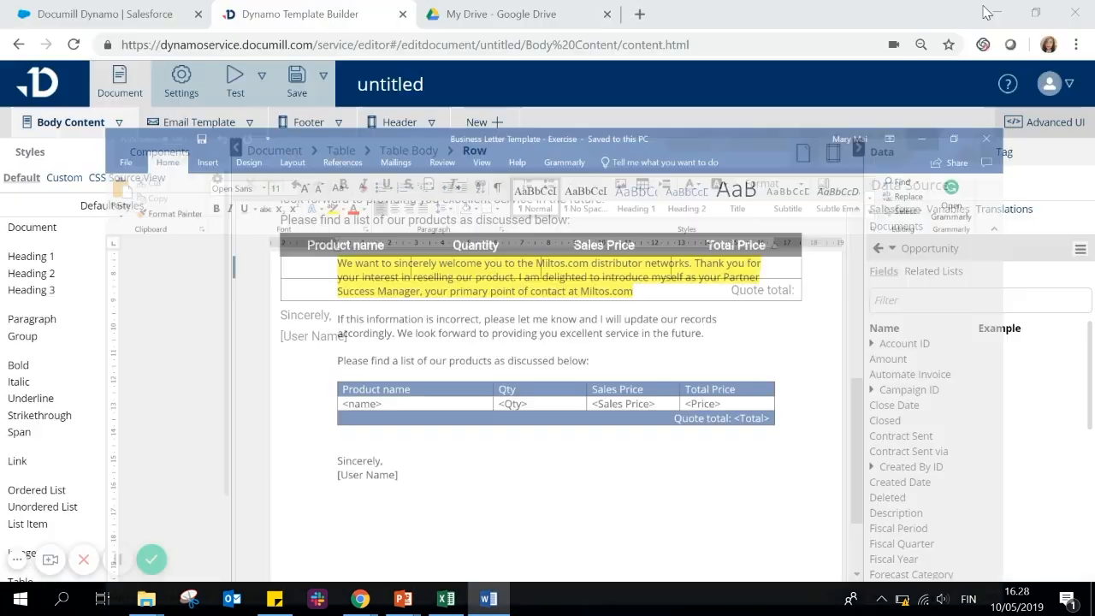
# - Assign the empty product row to the Opportunity Product related list and select its Name field
pyautogui.click(359, 266)
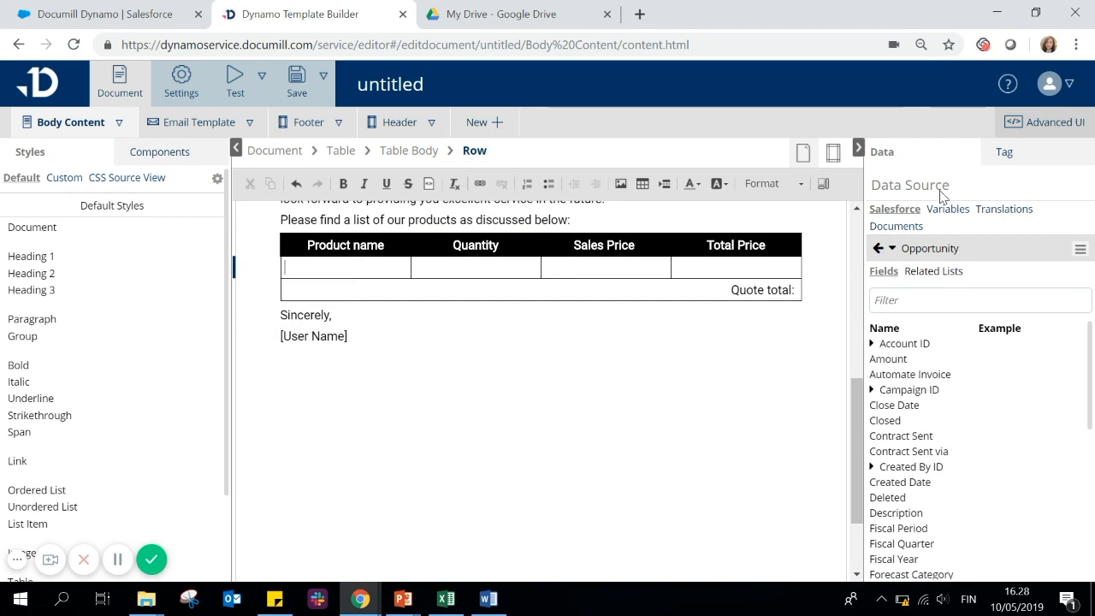
pyautogui.click(879, 249)
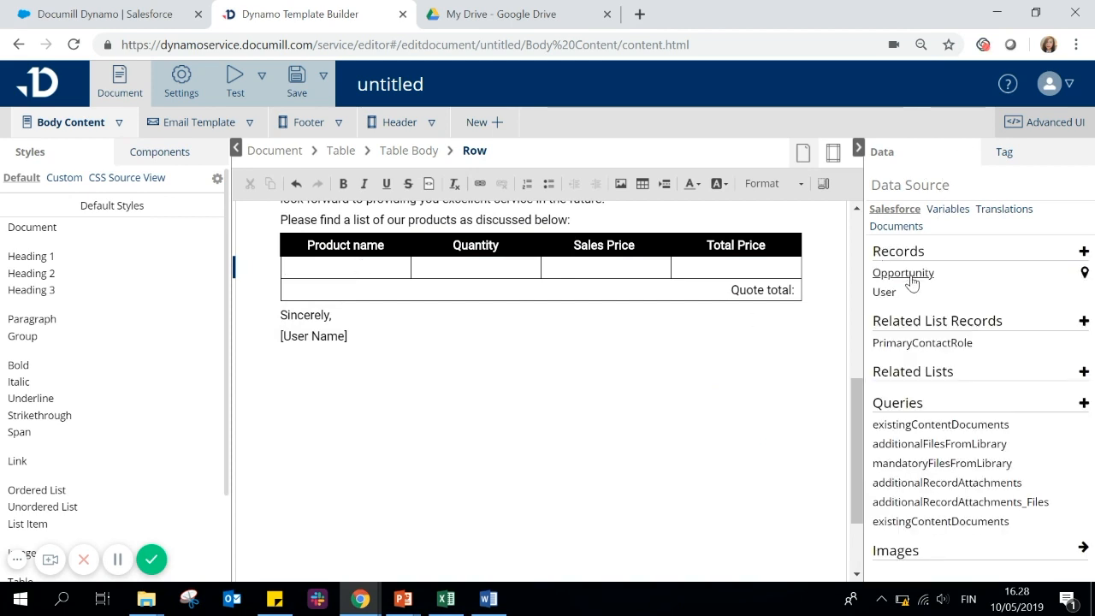
pyautogui.click(903, 273)
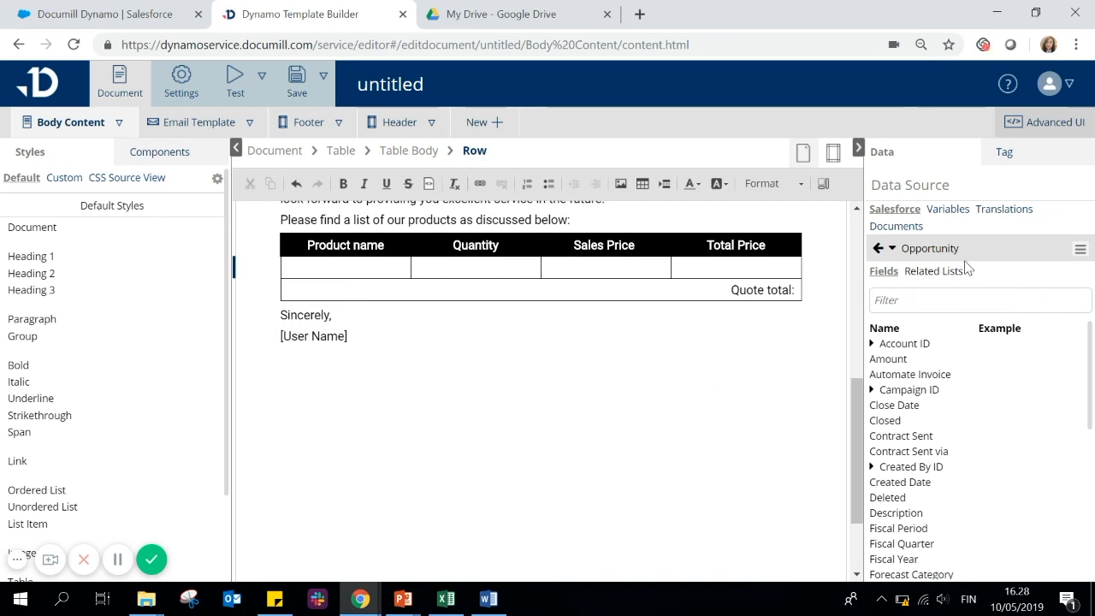
pyautogui.click(932, 279)
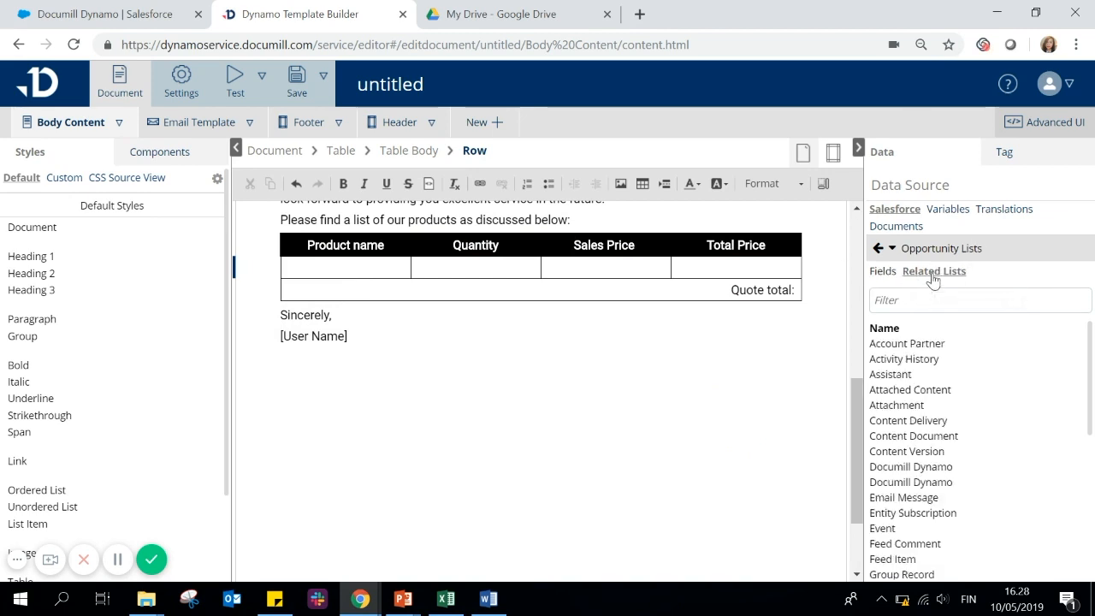
pyautogui.click(942, 298)
pyautogui.write('pro')
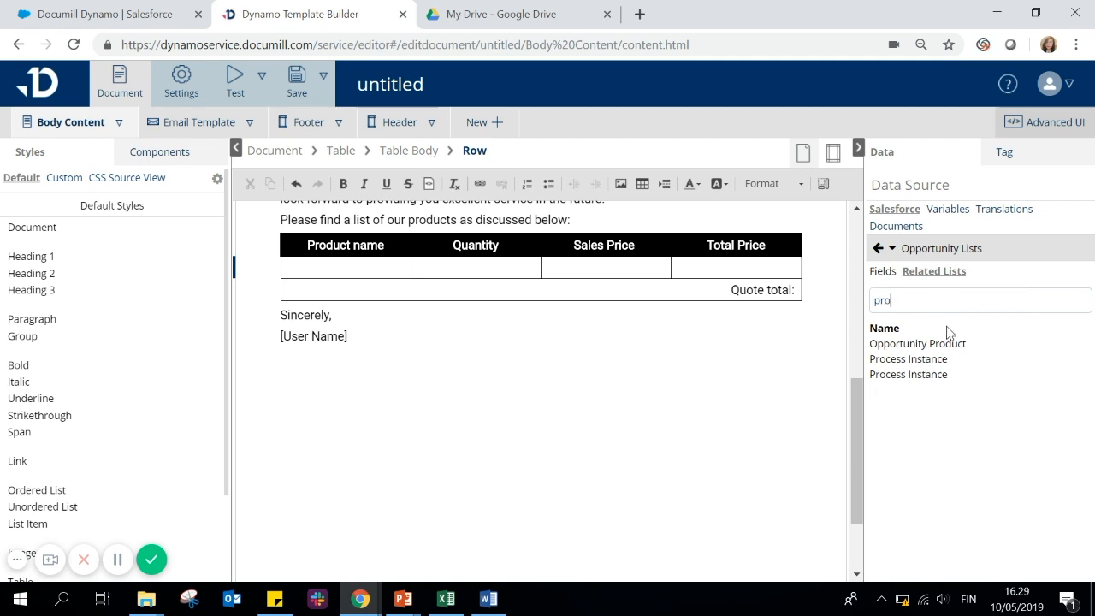
pyautogui.click(941, 343)
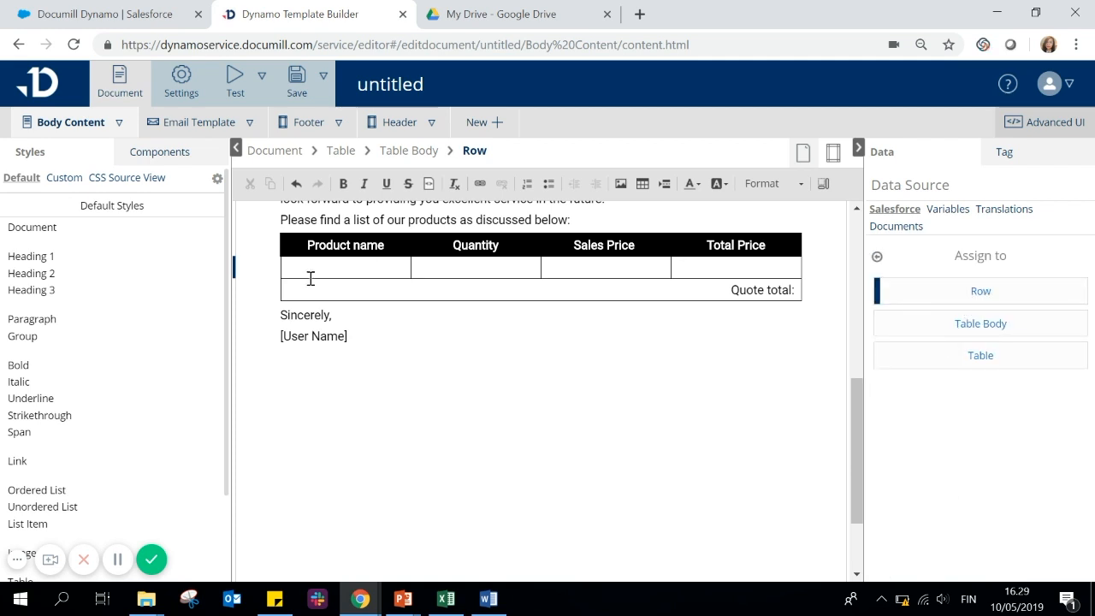
pyautogui.click(927, 293)
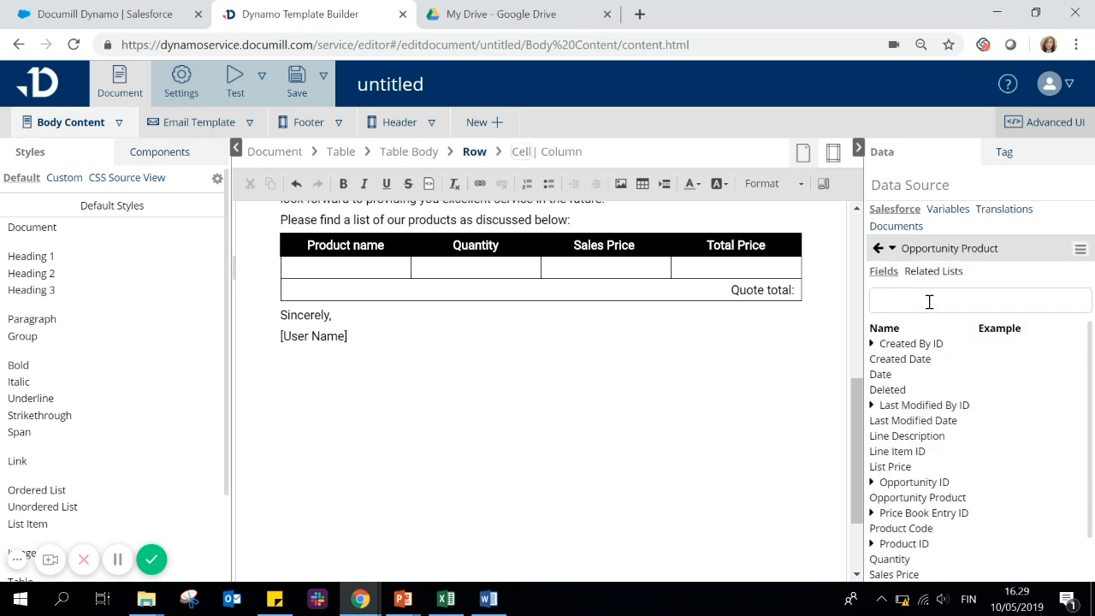
pyautogui.write('n')
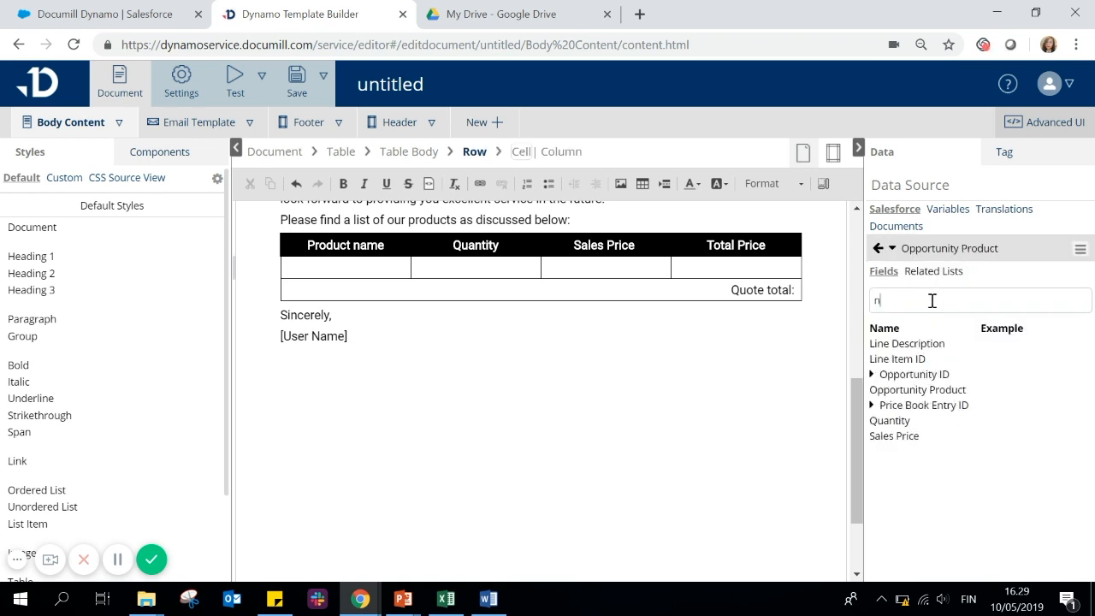
pyautogui.write('ame')
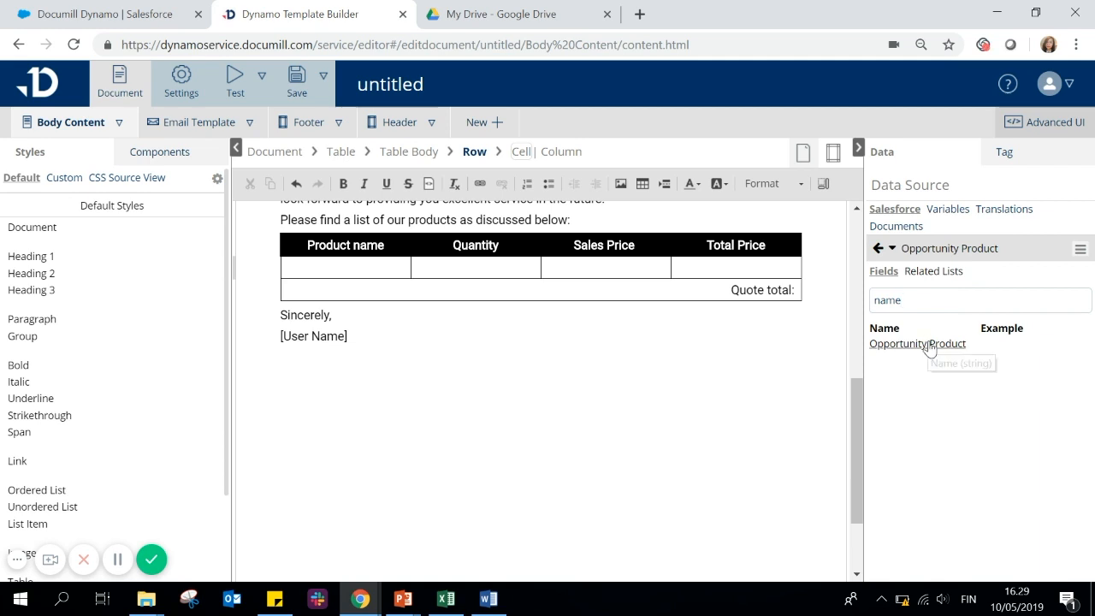
pyautogui.click(930, 344)
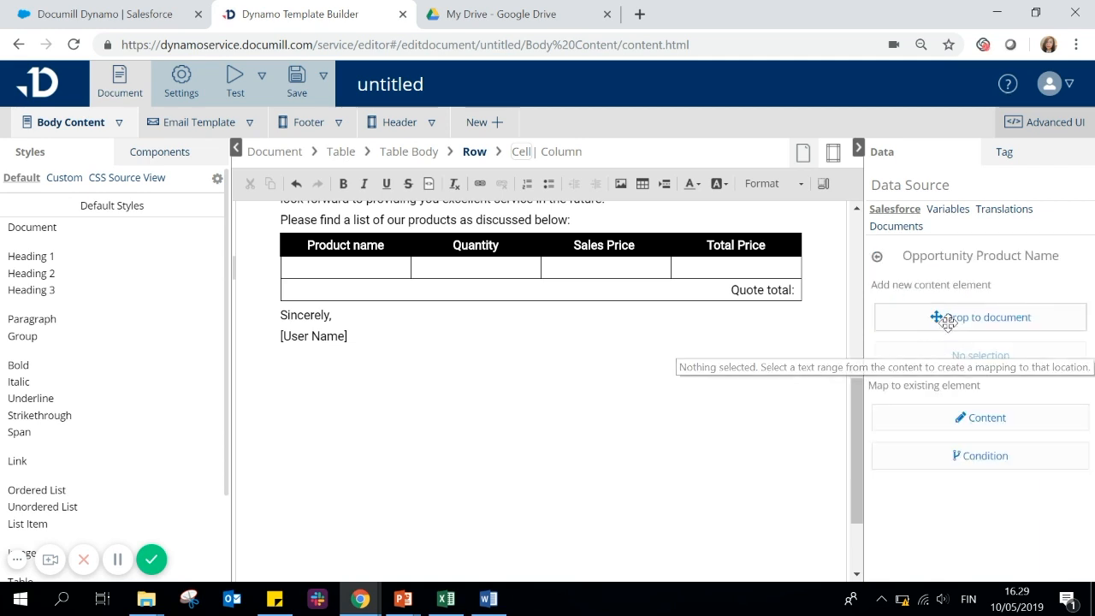
# - Drop the product Name and Quantity fields into the first two product cells
pyautogui.moveTo(969, 318); pyautogui.dragTo(301, 268)
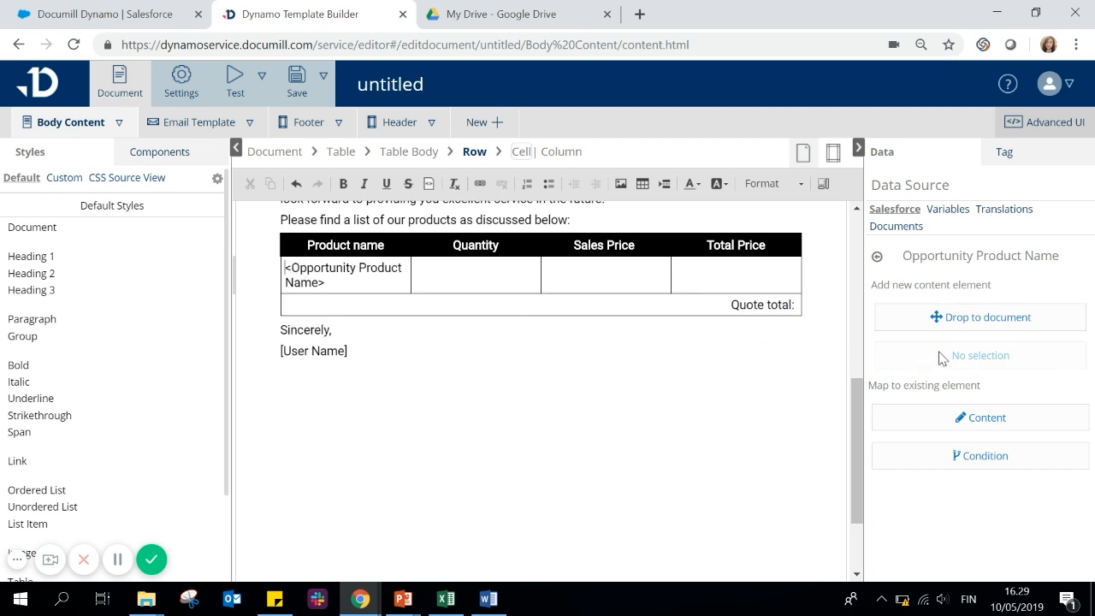
pyautogui.click(876, 257)
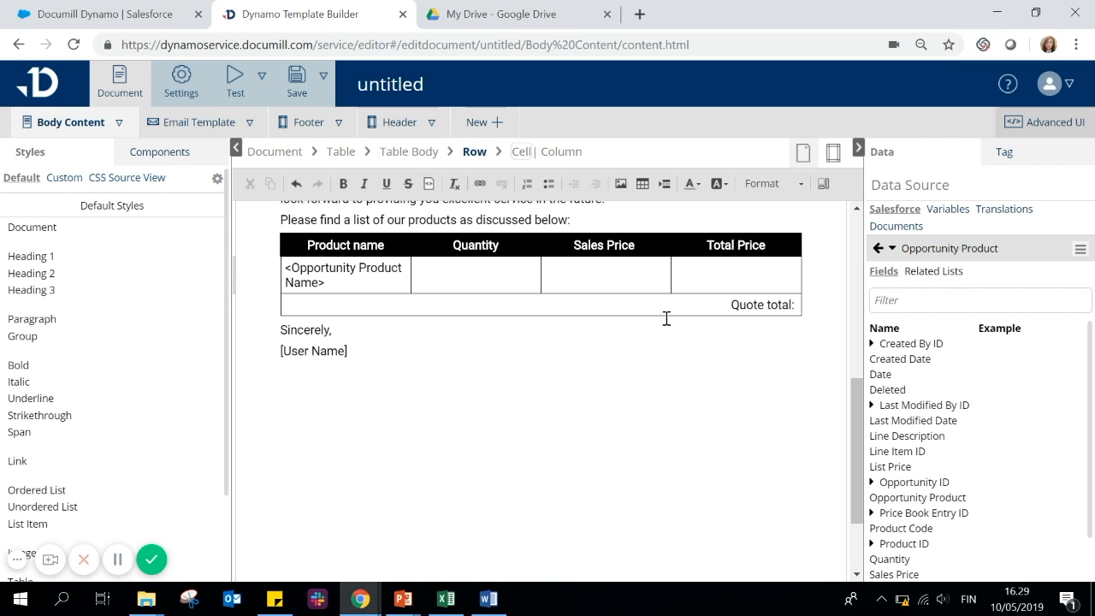
pyautogui.click(941, 302)
pyautogui.write('quan')
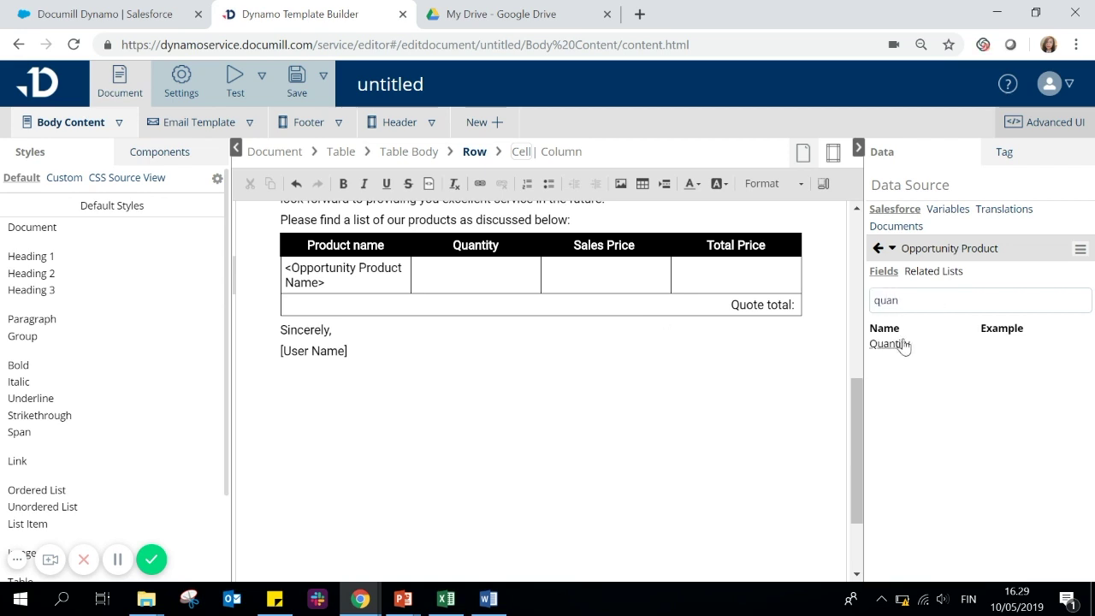
pyautogui.click(892, 343)
pyautogui.moveTo(993, 315)
pyautogui.mouseDown()
pyautogui.moveTo(650, 317)
pyautogui.moveTo(476, 275)
pyautogui.mouseUp()
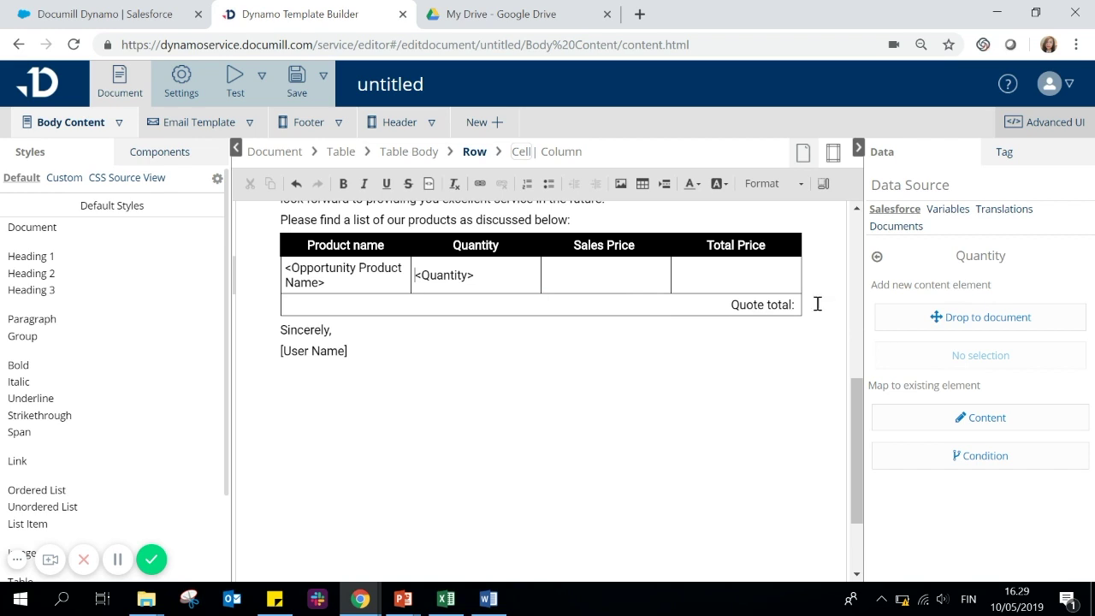
# - Drop the Sales Price and Total Price fields into the third and fourth product cells
pyautogui.click(877, 256)
pyautogui.click(912, 302)
pyautogui.write('sa')
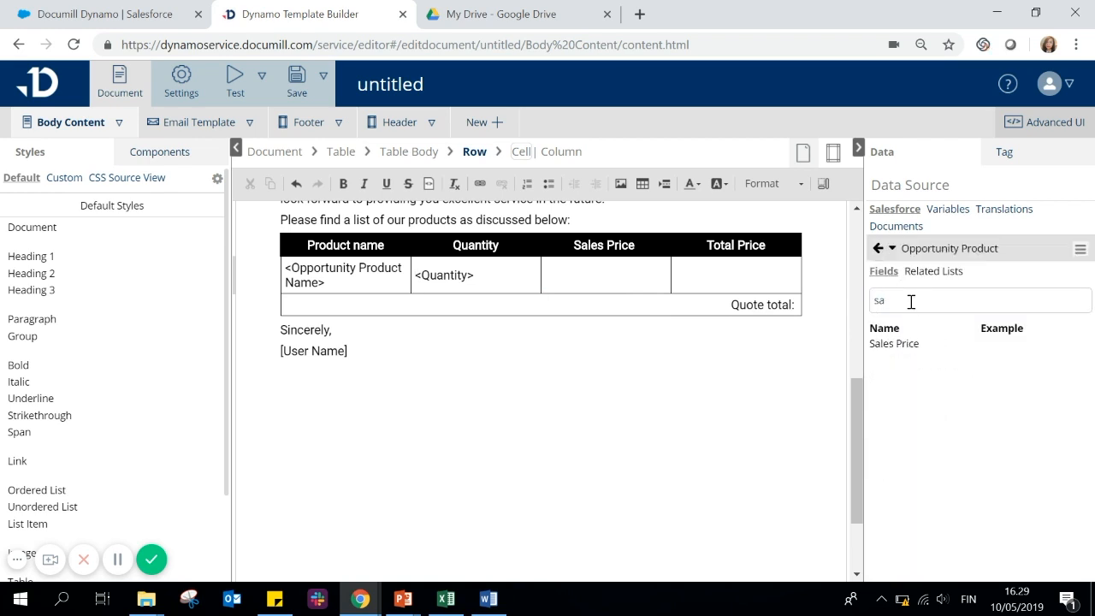
pyautogui.click(894, 343)
pyautogui.moveTo(936, 317); pyautogui.dragTo(599, 275)
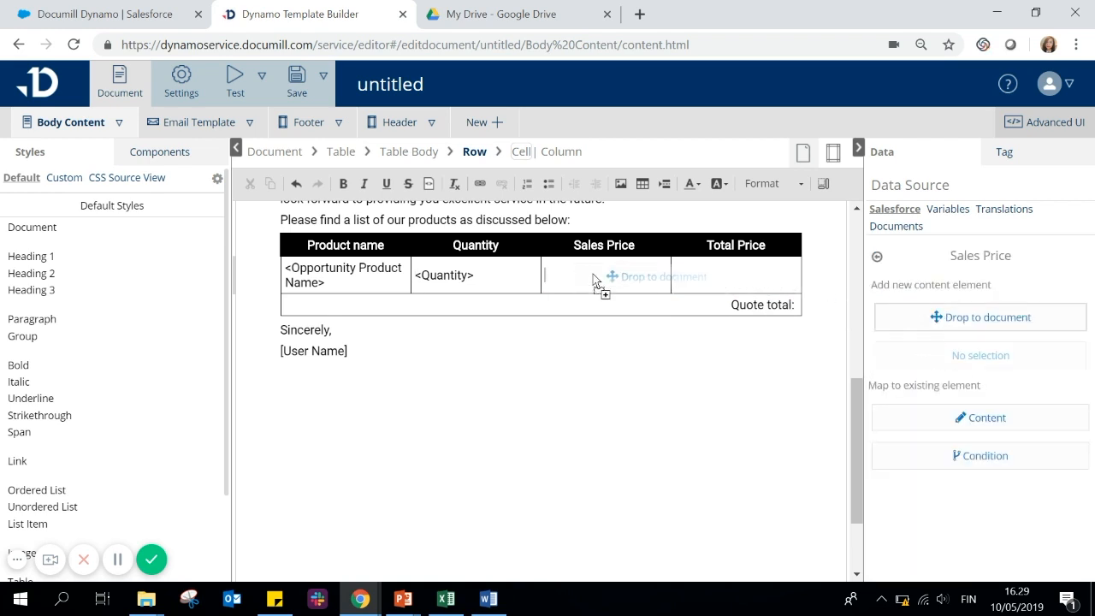
pyautogui.click(877, 256)
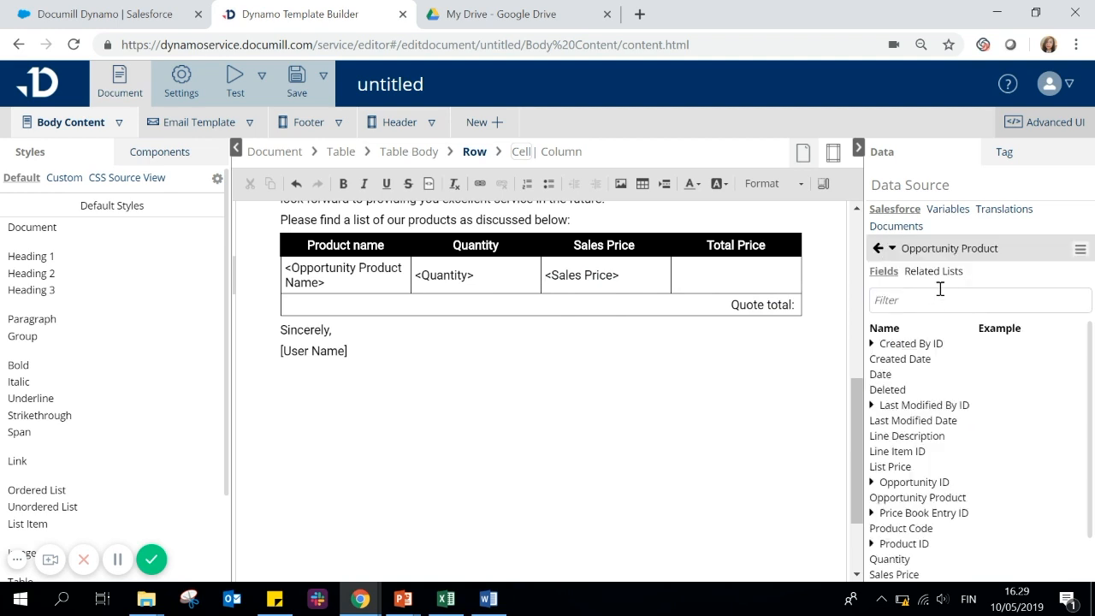
pyautogui.click(934, 298)
pyautogui.write('otal')
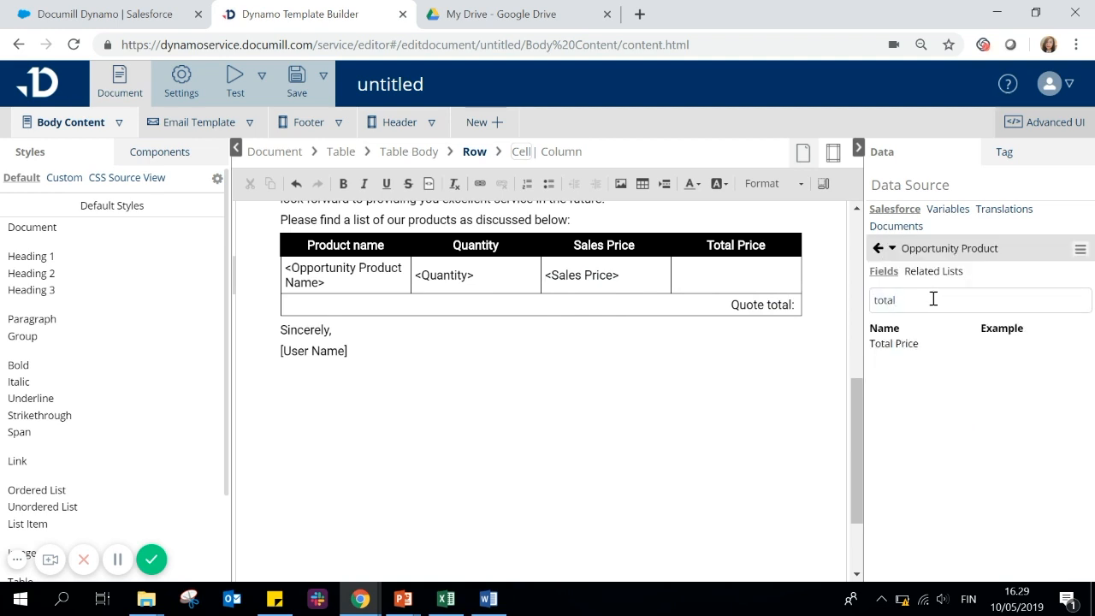
pyautogui.click(894, 343)
pyautogui.moveTo(962, 316); pyautogui.dragTo(728, 268)
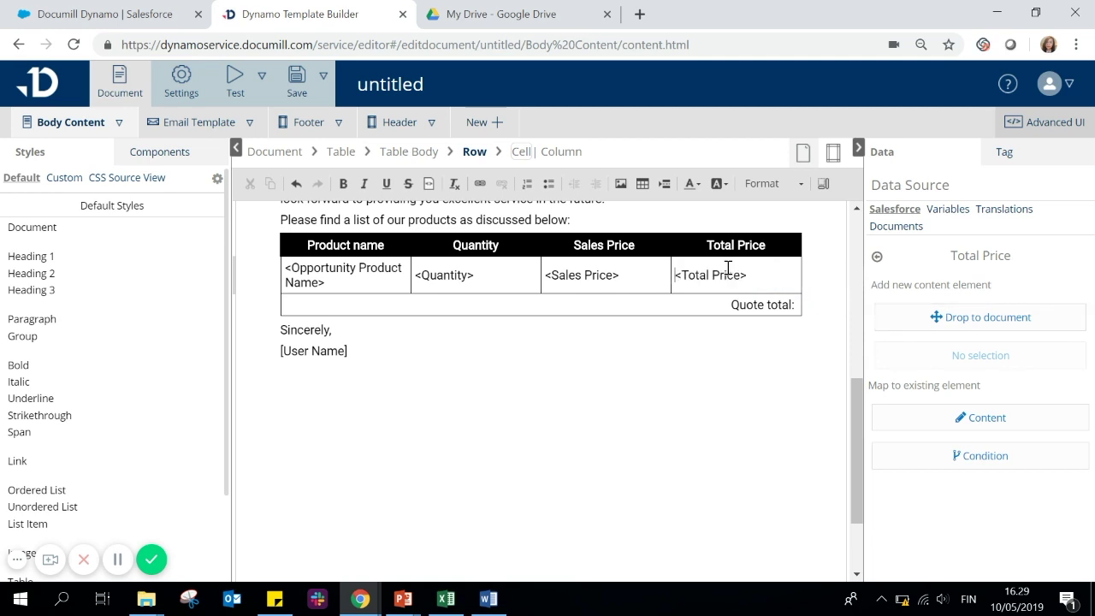
# - Insert the Opportunity Amount field after the Quote total text
pyautogui.click(876, 257)
pyautogui.click(878, 248)
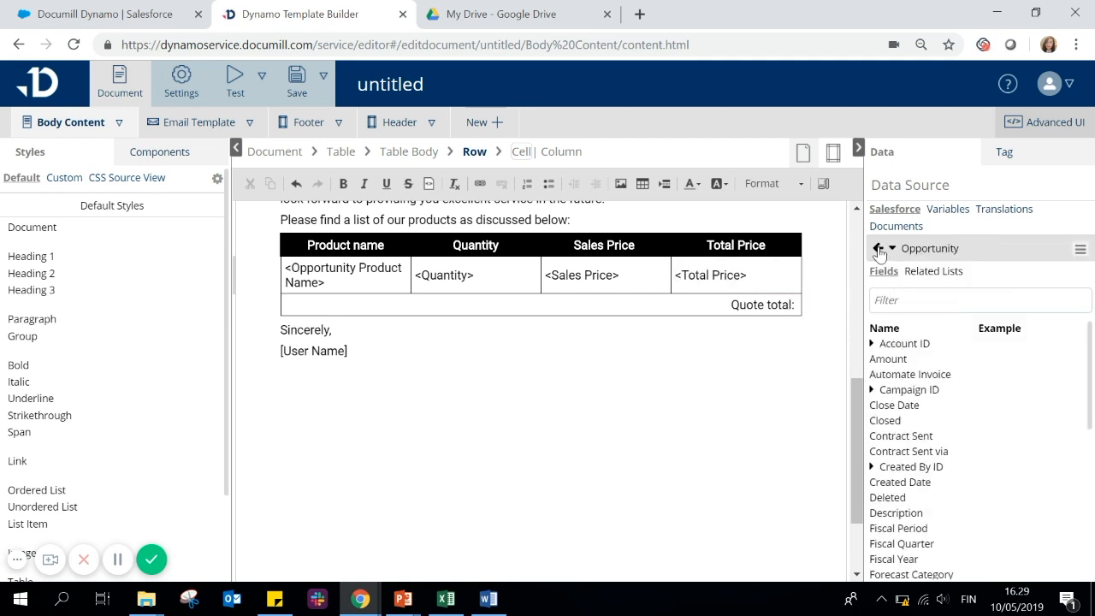
pyautogui.click(911, 300)
pyautogui.write('amou')
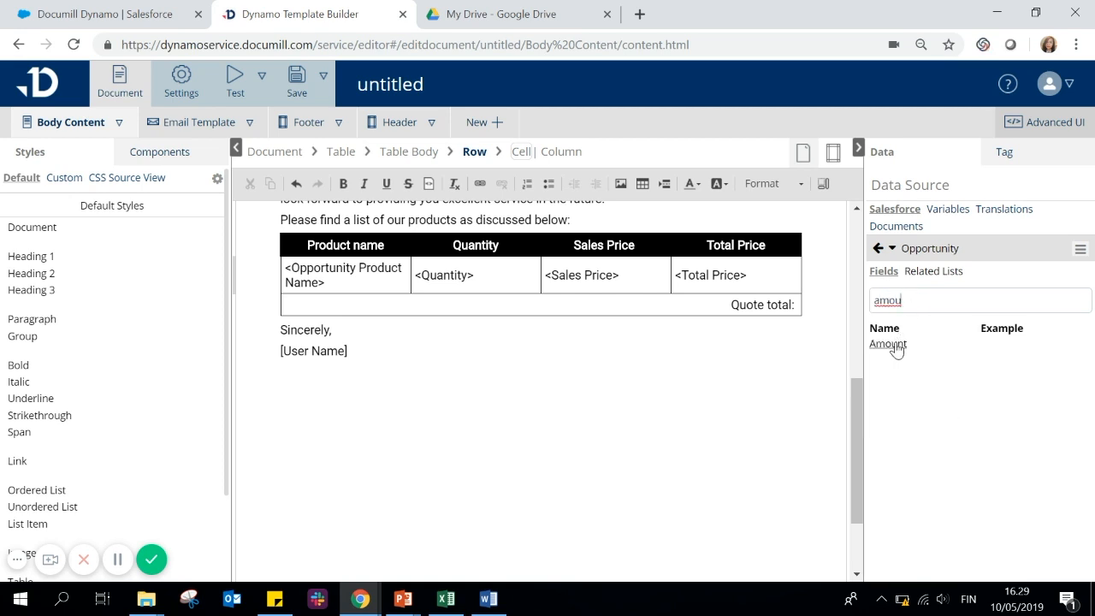
pyautogui.click(890, 344)
pyautogui.moveTo(928, 314); pyautogui.dragTo(795, 303)
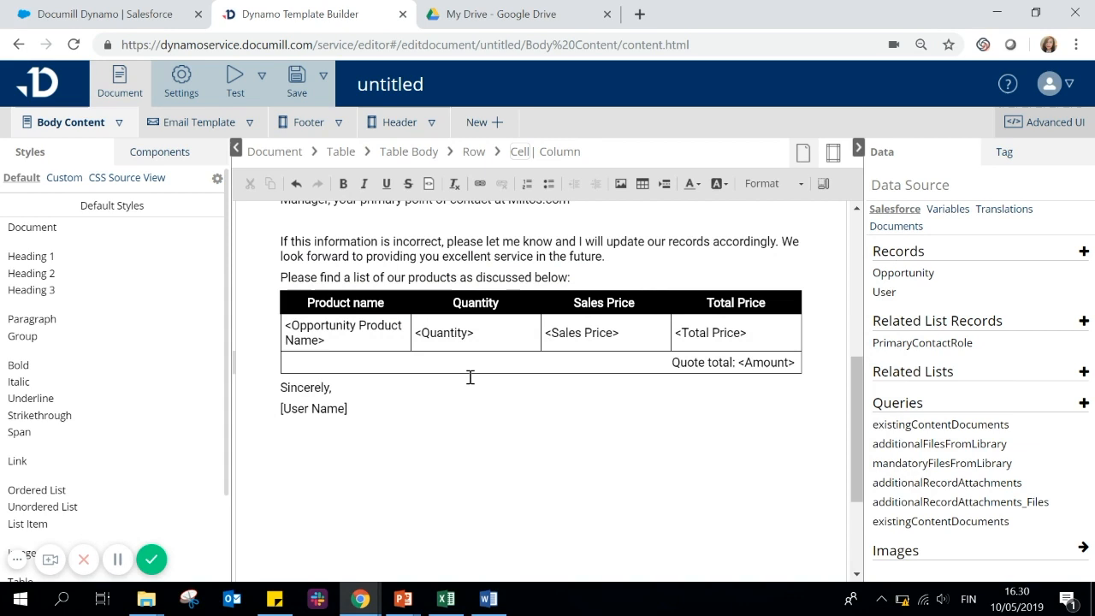
# - Set the Table Header Cell border colour to navy #241379 and copy its code
pyautogui.click(431, 304)
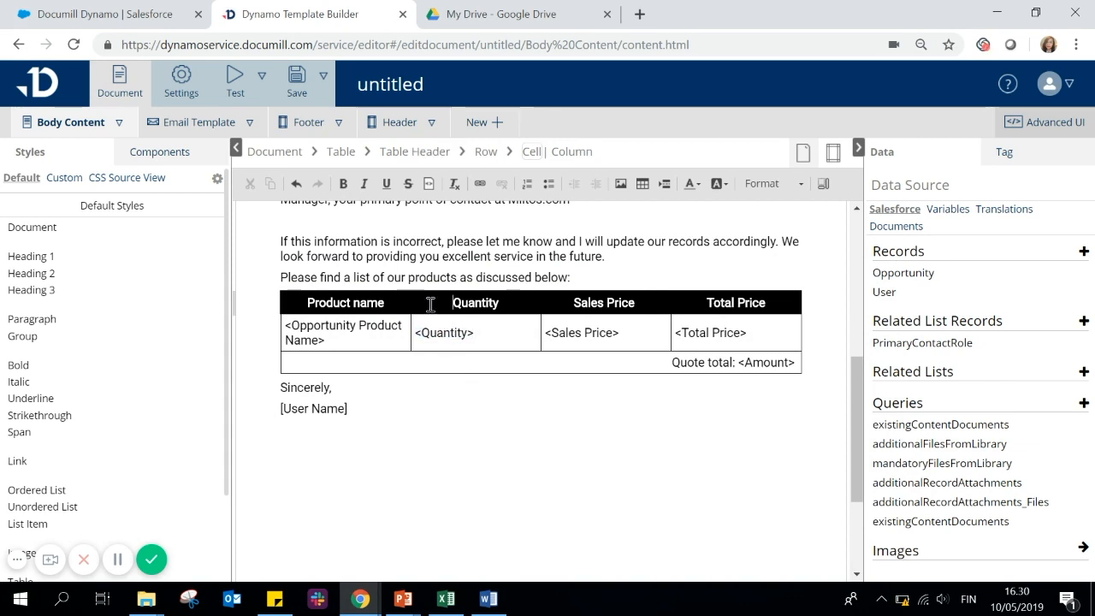
pyautogui.scroll(-2, 173, 425)
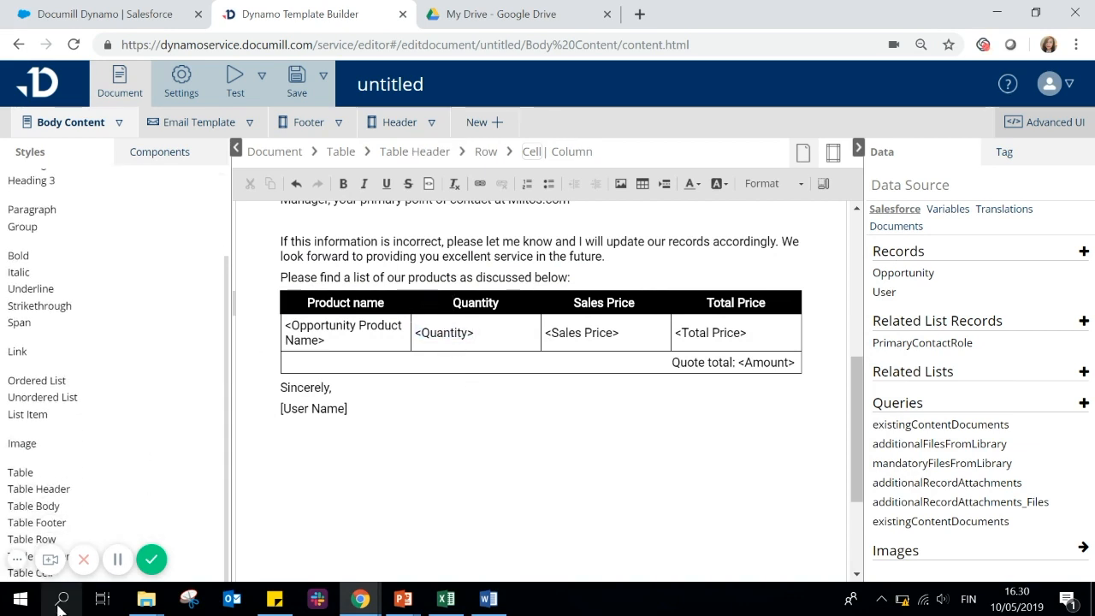
pyautogui.click(30, 557)
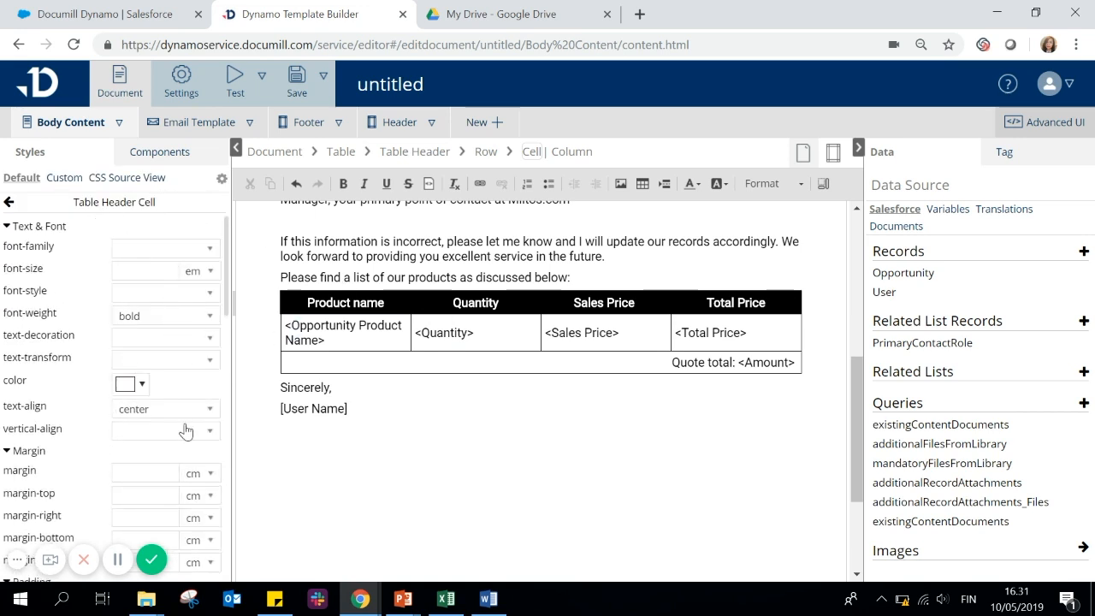
pyautogui.scroll(-4, 196, 423)
pyautogui.scroll(-2, 196, 424)
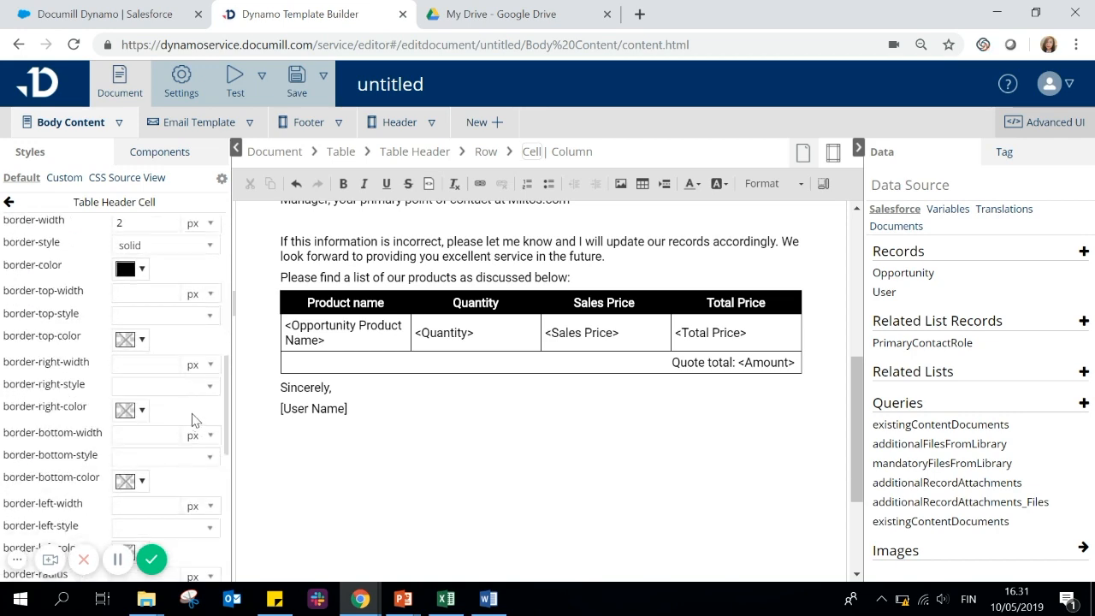
pyautogui.click(141, 270)
pyautogui.click(243, 378)
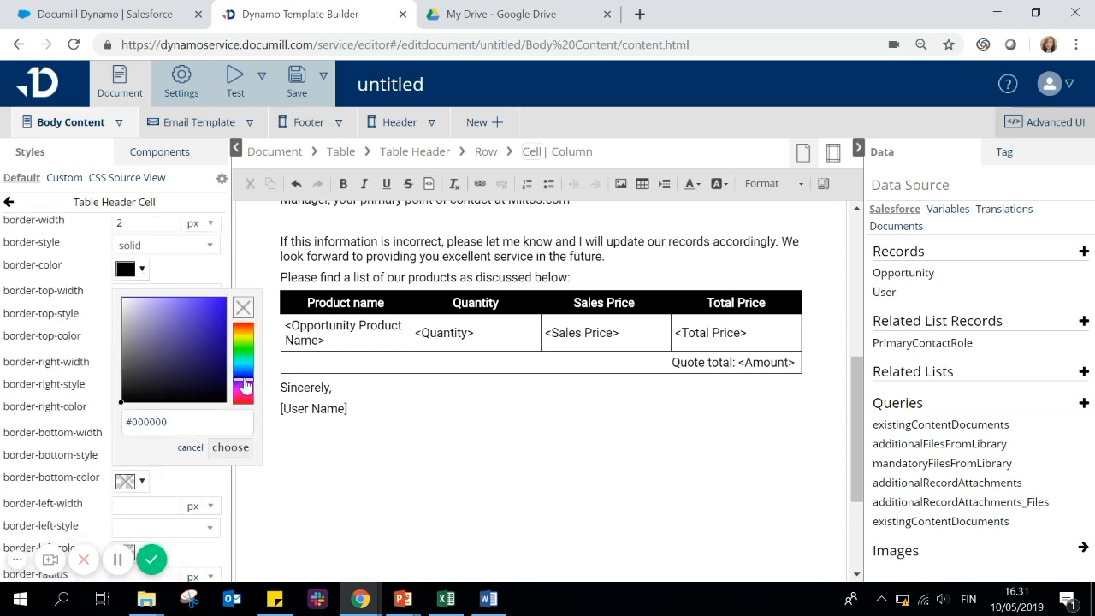
pyautogui.click(213, 359)
pyautogui.click(228, 447)
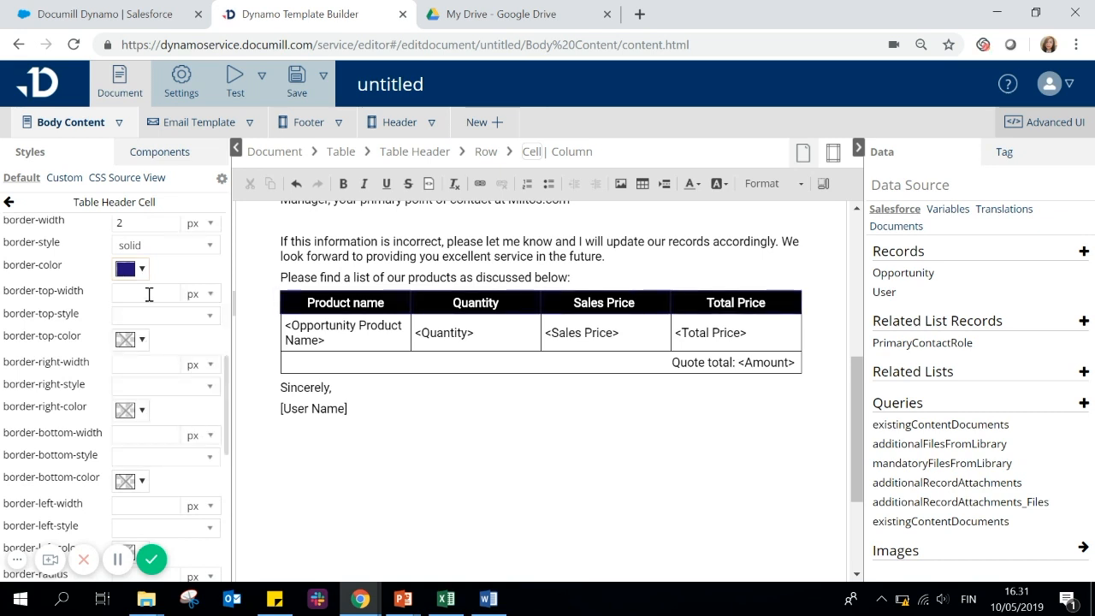
pyautogui.click(144, 270)
pyautogui.moveTo(183, 421); pyautogui.dragTo(119, 430)
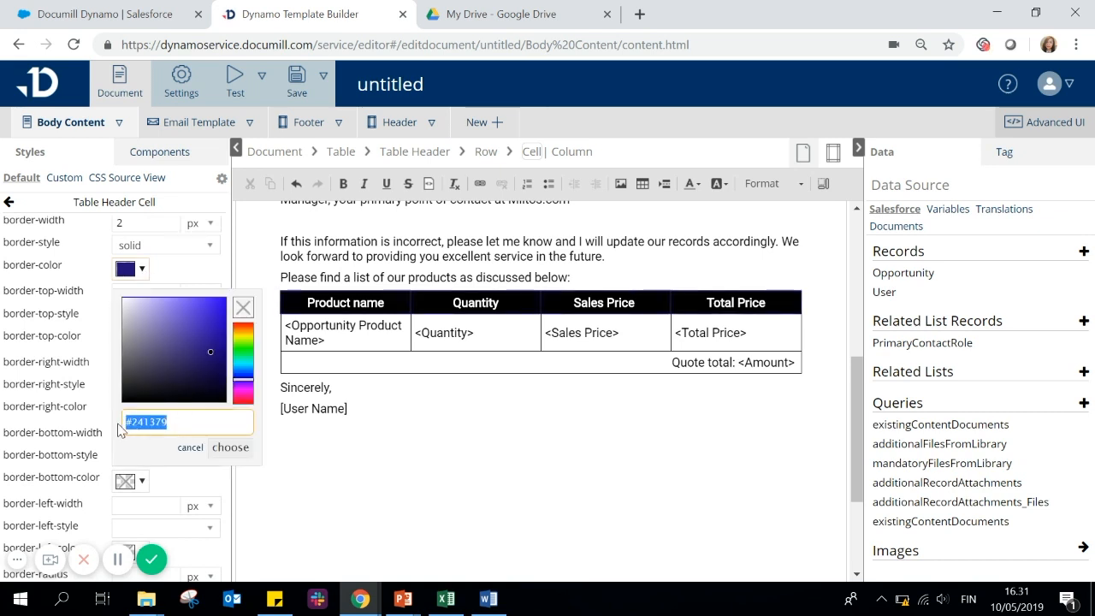
pyautogui.click(231, 448)
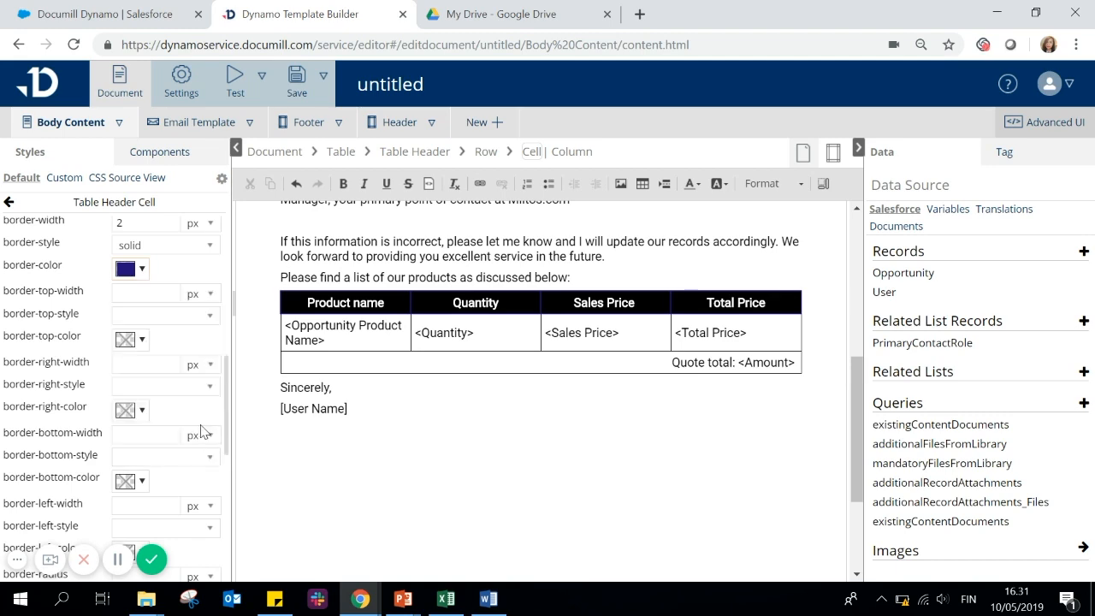
pyautogui.scroll(-3, 200, 432)
# - Paste #241379 as the header cells' background colour and apply it
pyautogui.click(137, 455)
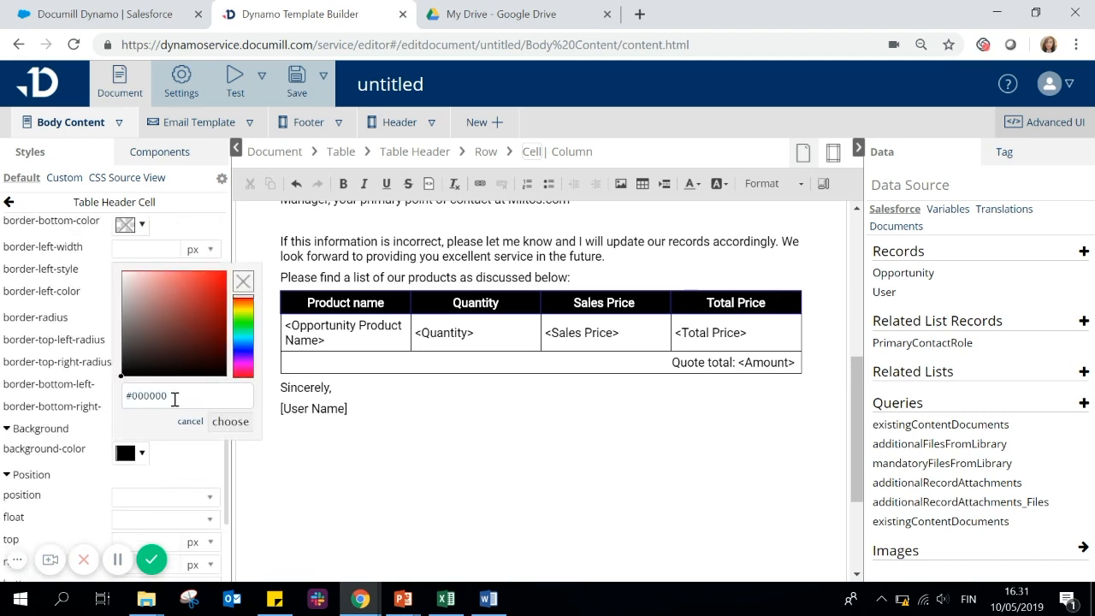
pyautogui.moveTo(172, 397); pyautogui.dragTo(118, 409)
pyautogui.write('#241379')
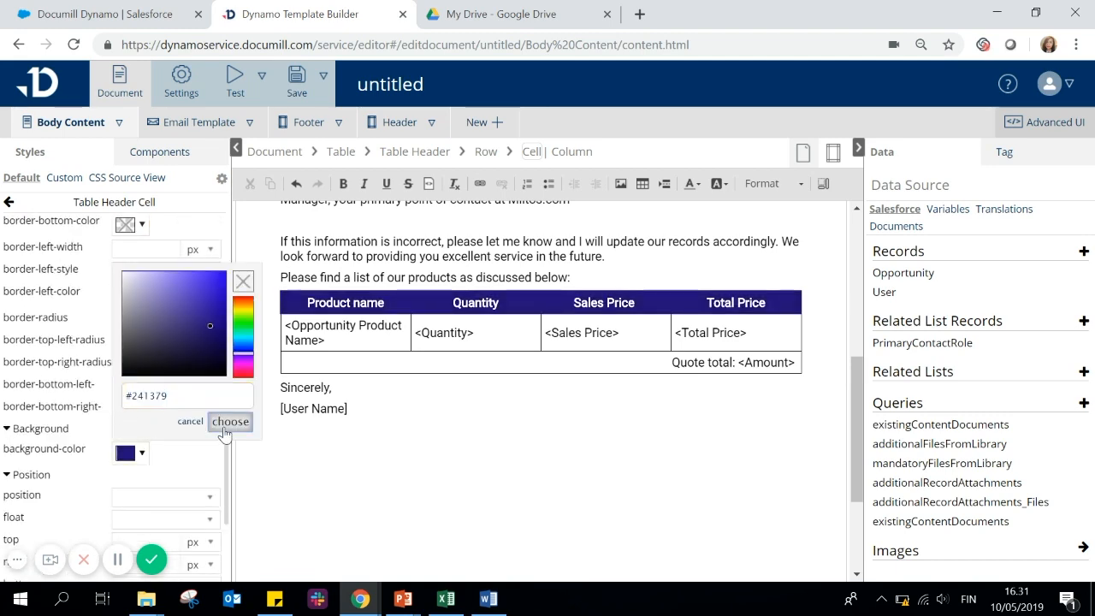
pyautogui.click(229, 421)
pyautogui.click(376, 364)
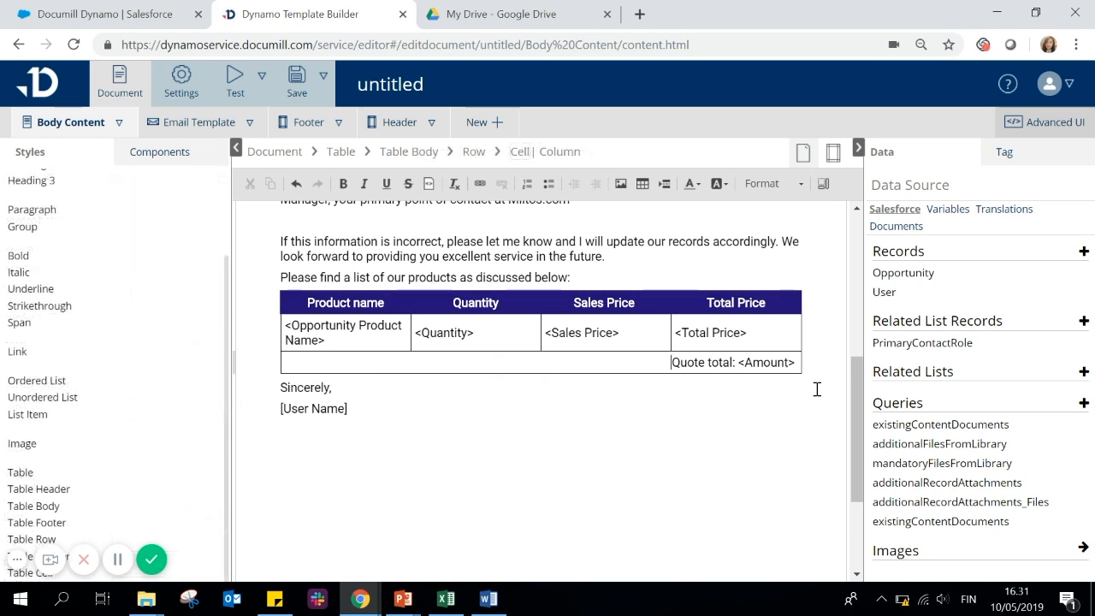
# - Add the Table Footer Cell style to the Quote total cell and open its settings
pyautogui.click(1006, 157)
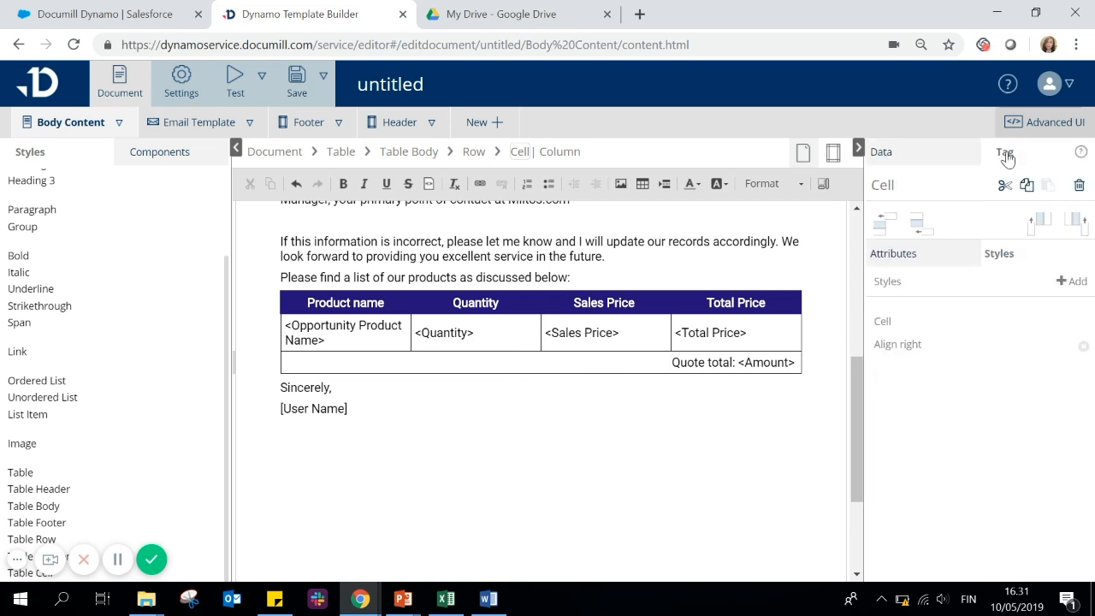
pyautogui.click(1070, 282)
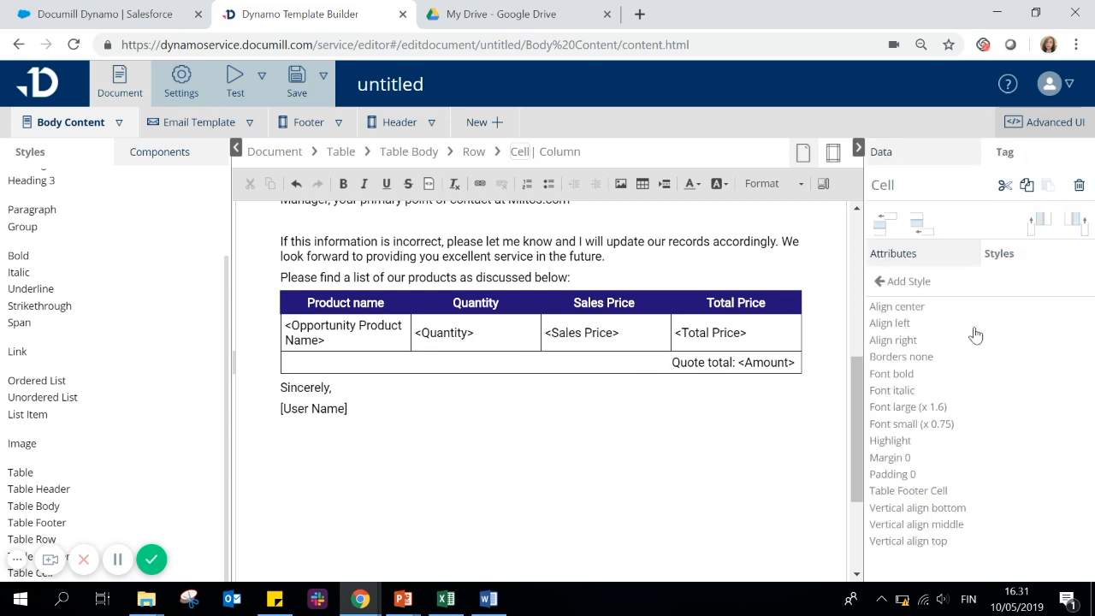
pyautogui.click(910, 492)
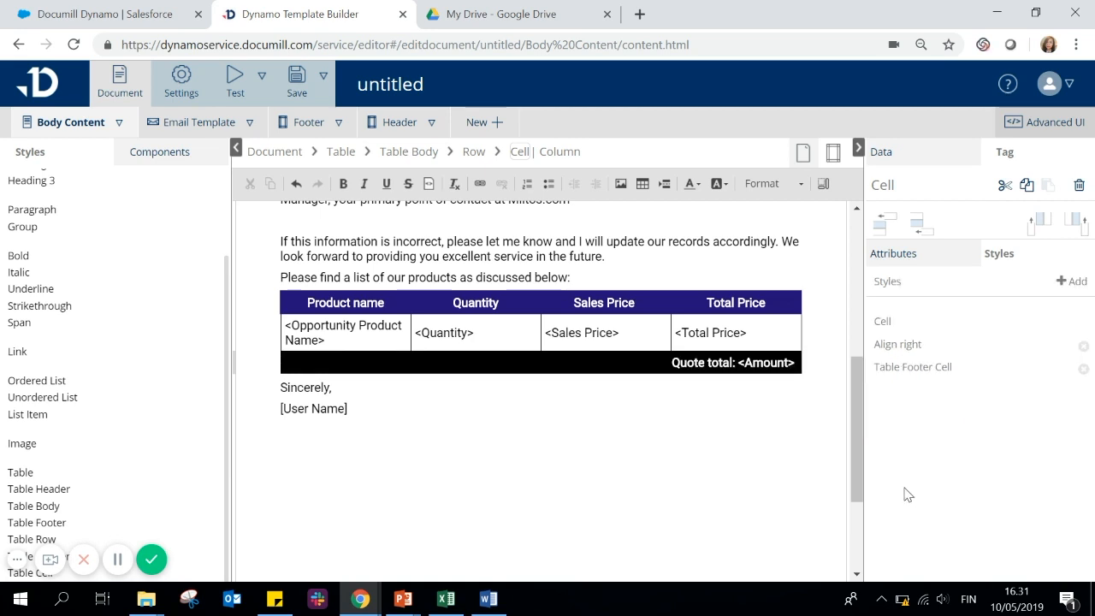
pyautogui.click(940, 373)
pyautogui.scroll(-3, 210, 393)
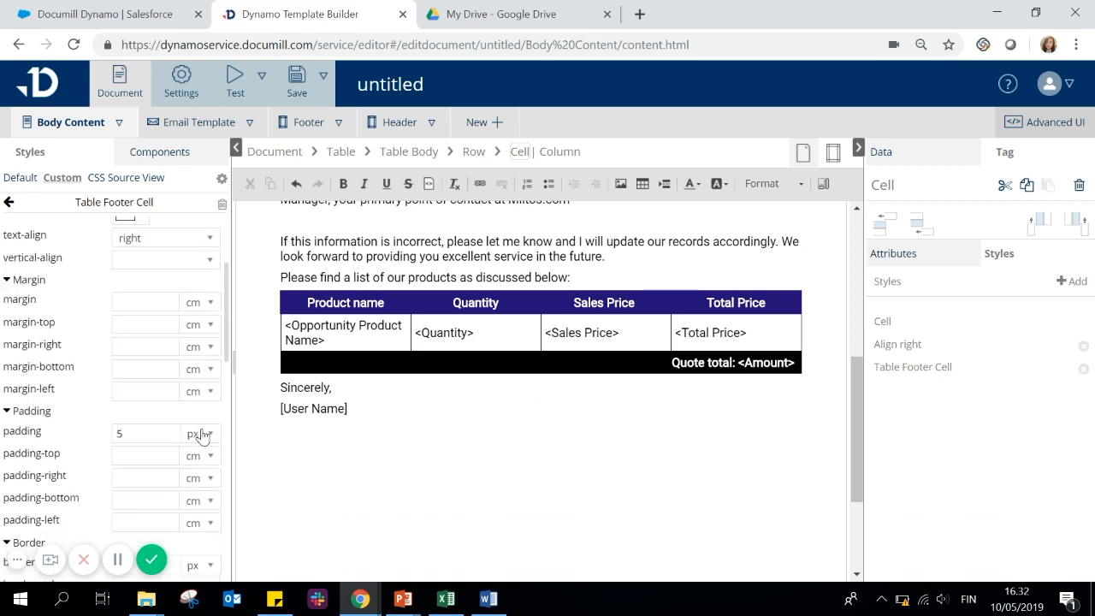
pyautogui.scroll(-2, 202, 363)
pyautogui.scroll(-1, 196, 385)
# - Set the Table Footer Cell border colour to navy #241379
pyautogui.click(142, 269)
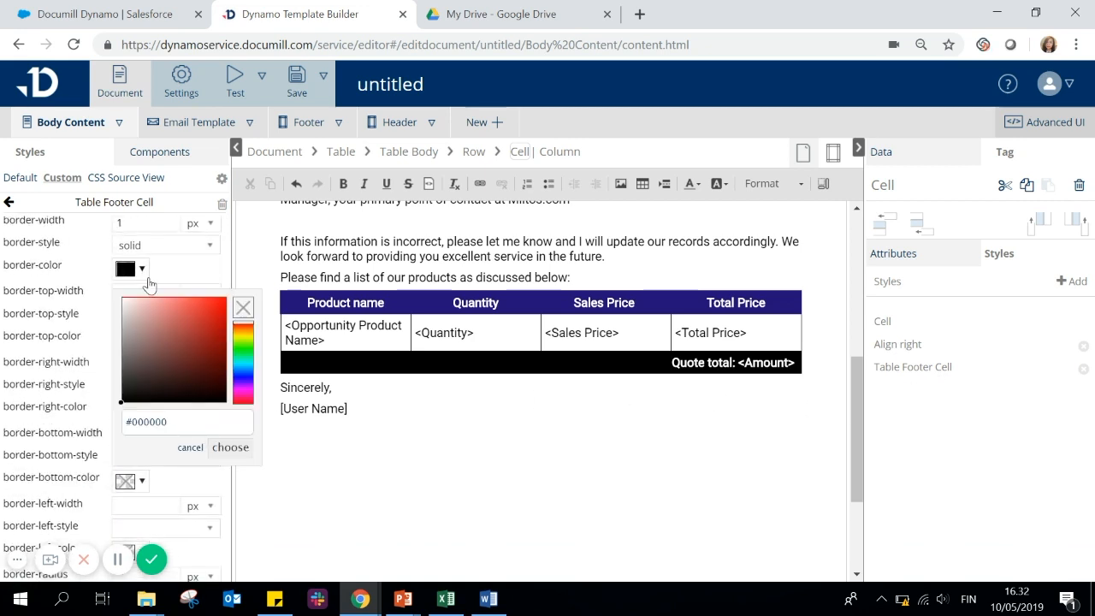
pyautogui.moveTo(168, 423); pyautogui.dragTo(110, 427)
pyautogui.click(106, 437)
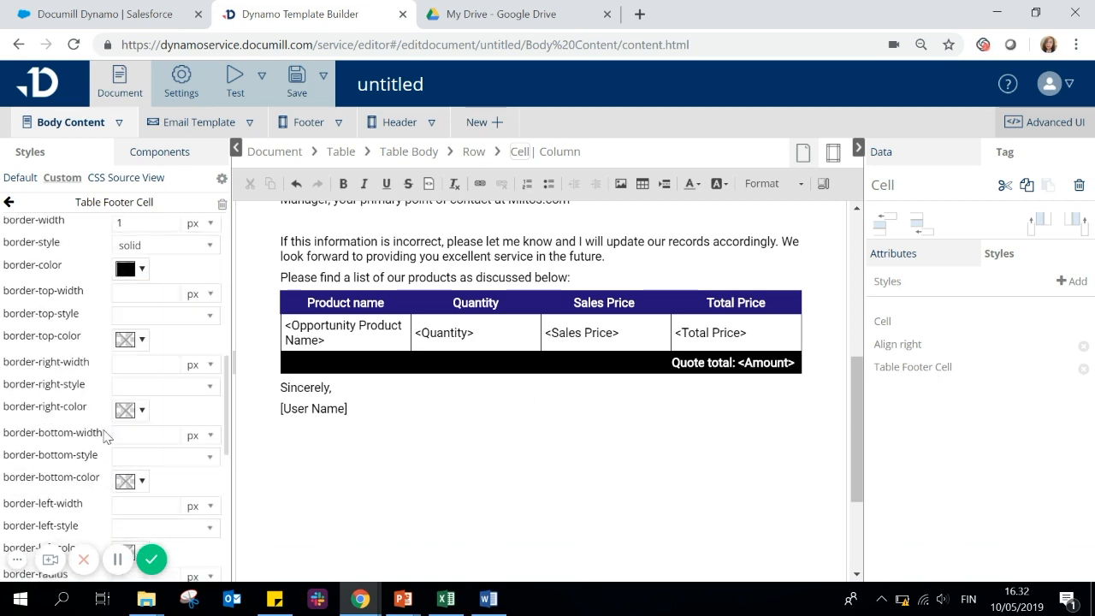
pyautogui.click(143, 271)
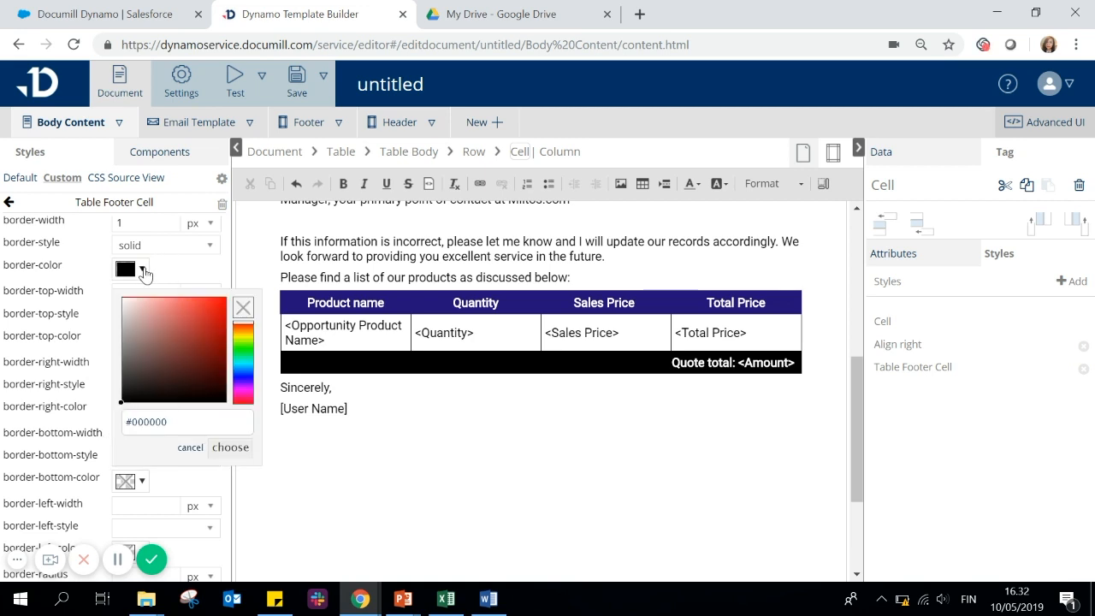
pyautogui.moveTo(171, 421); pyautogui.dragTo(122, 422)
pyautogui.write('#241379')
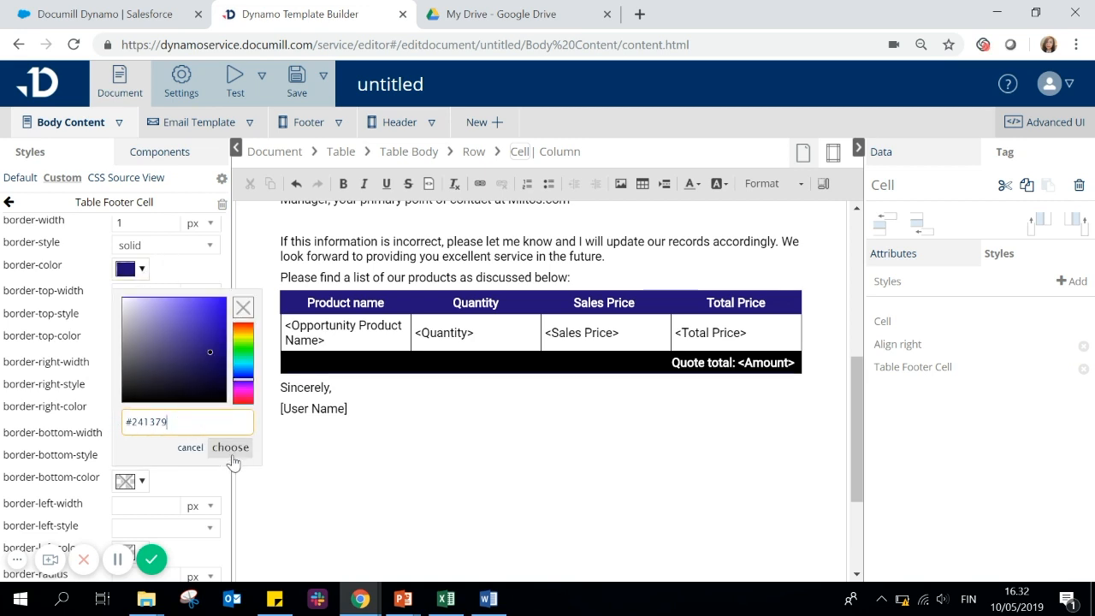
pyautogui.click(230, 448)
pyautogui.scroll(-2, 200, 432)
pyautogui.scroll(-3, 180, 453)
pyautogui.scroll(-3, 167, 462)
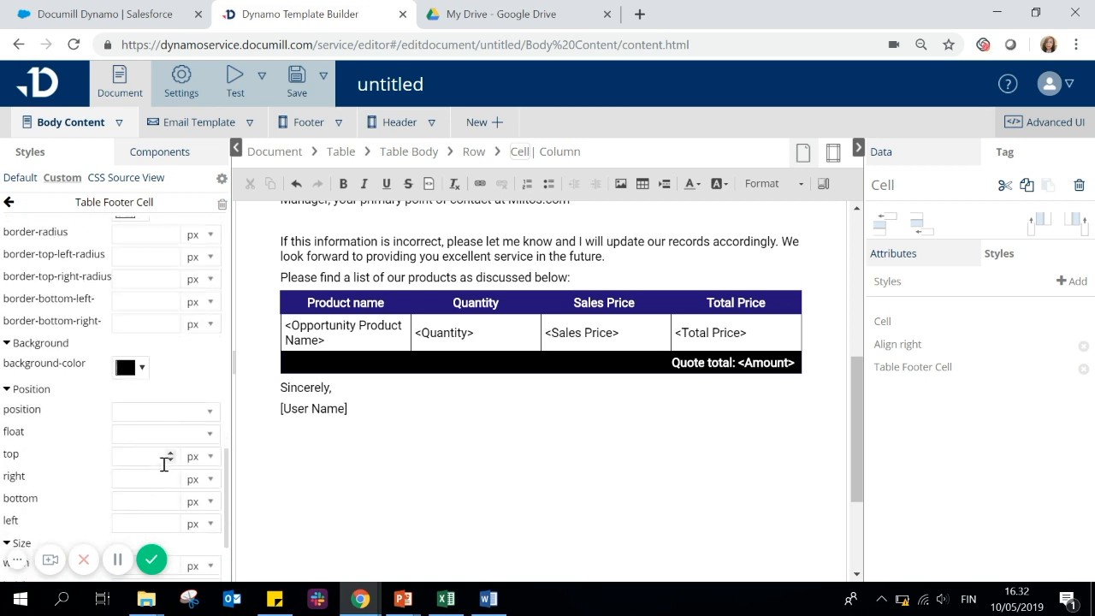
# - Set the Table Footer Cell background colour to navy #241379
pyautogui.click(141, 367)
pyautogui.moveTo(168, 520); pyautogui.dragTo(120, 524)
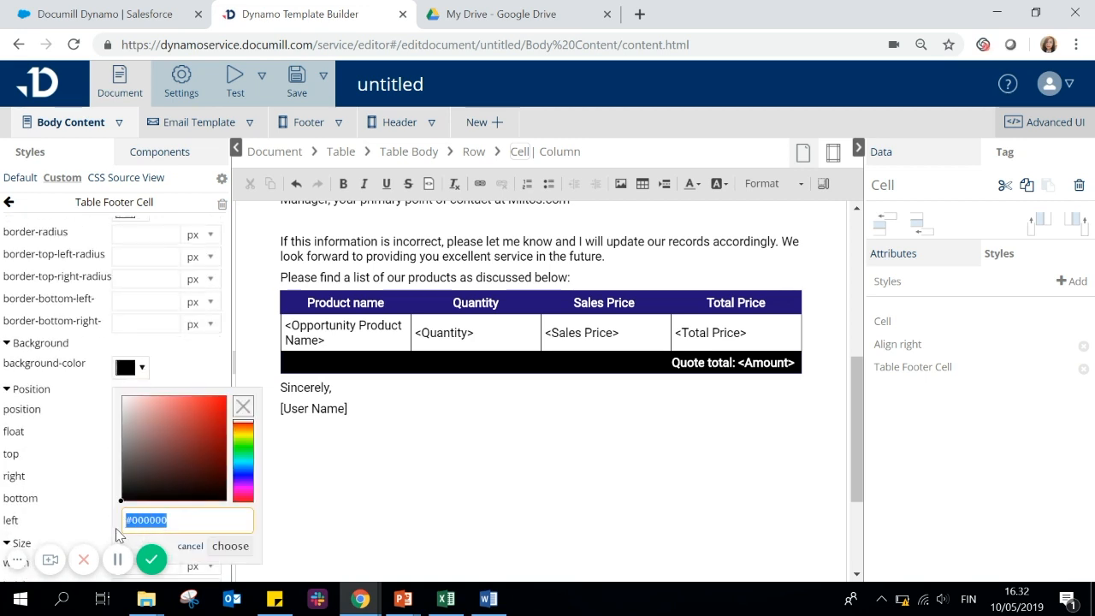
pyautogui.write('#241379')
pyautogui.click(231, 546)
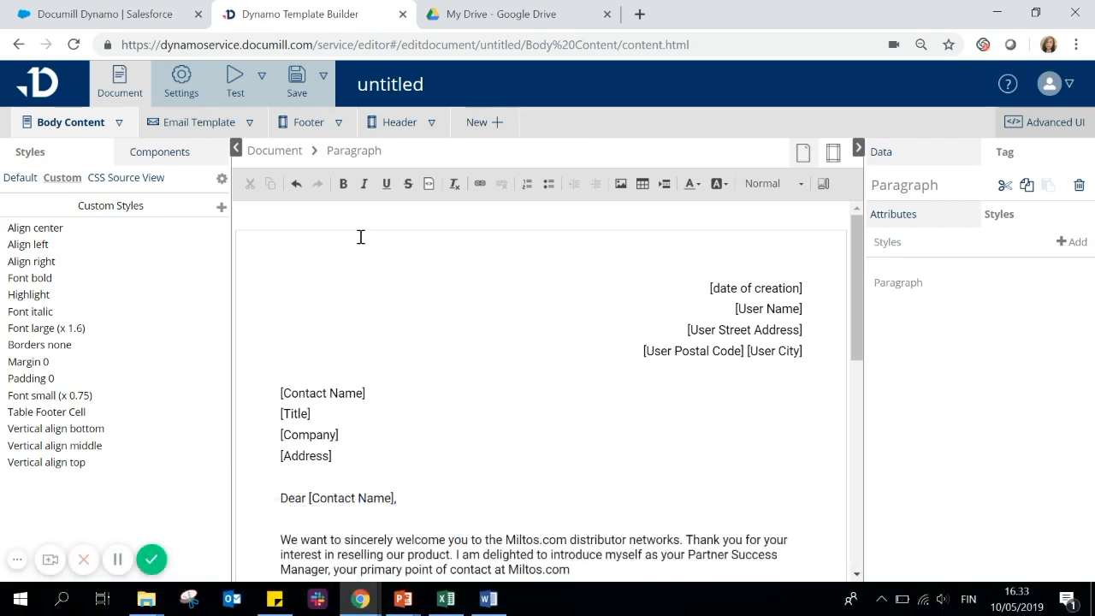
# - Run a test with Burlington Transportation Supplier as the test record
pyautogui.click(231, 83)
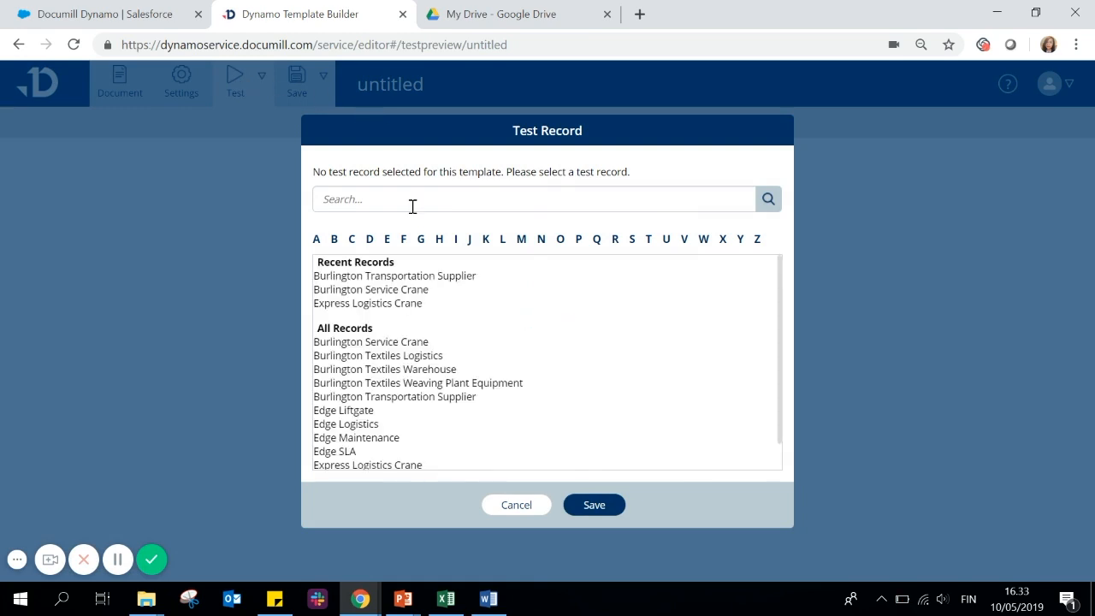
pyautogui.click(430, 280)
pyautogui.click(601, 504)
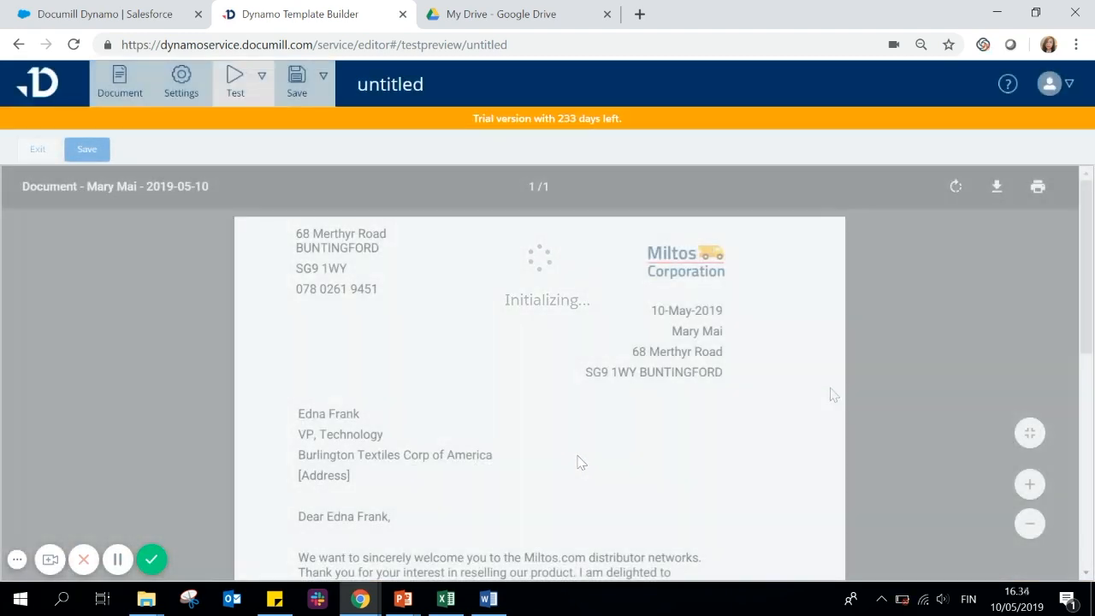
pyautogui.scroll(-5, 833, 400)
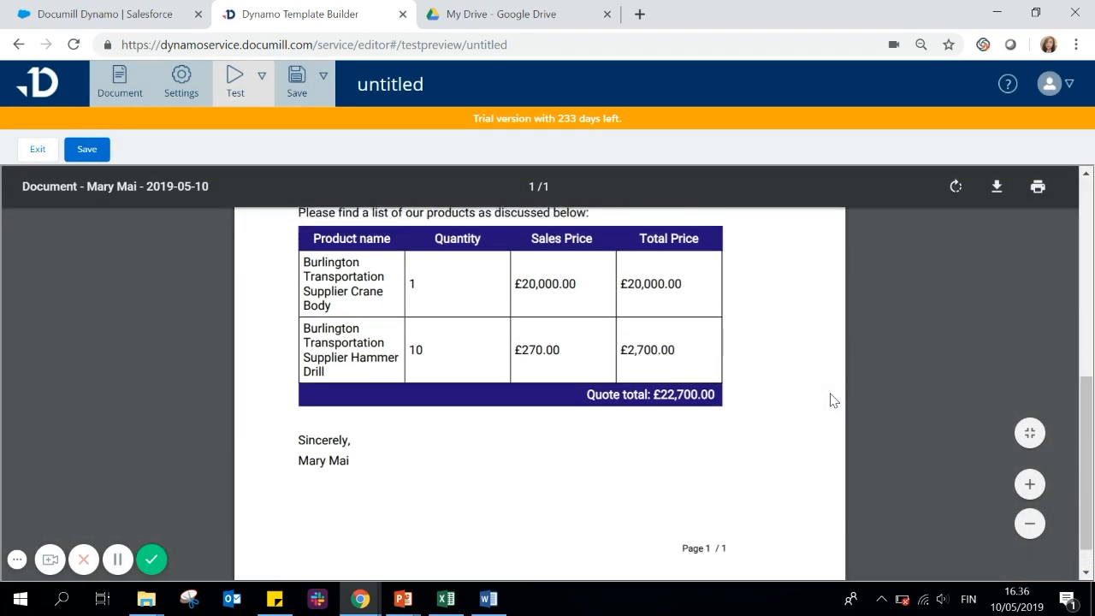
pyautogui.scroll(3, 833, 400)
pyautogui.scroll(2, 833, 400)
pyautogui.scroll(1, 834, 403)
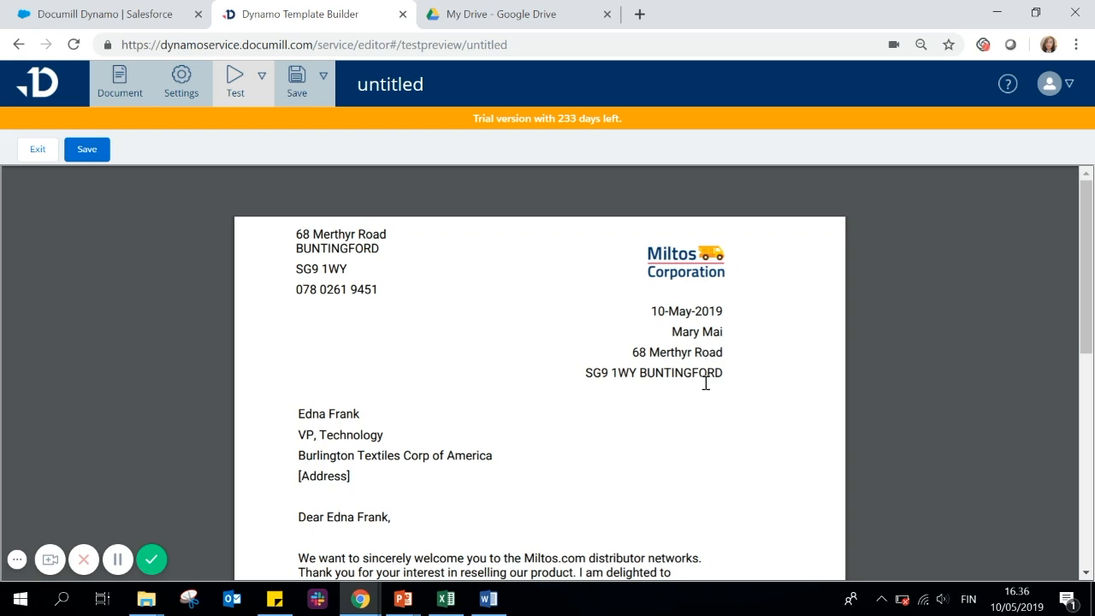
pyautogui.scroll(-2, 706, 383)
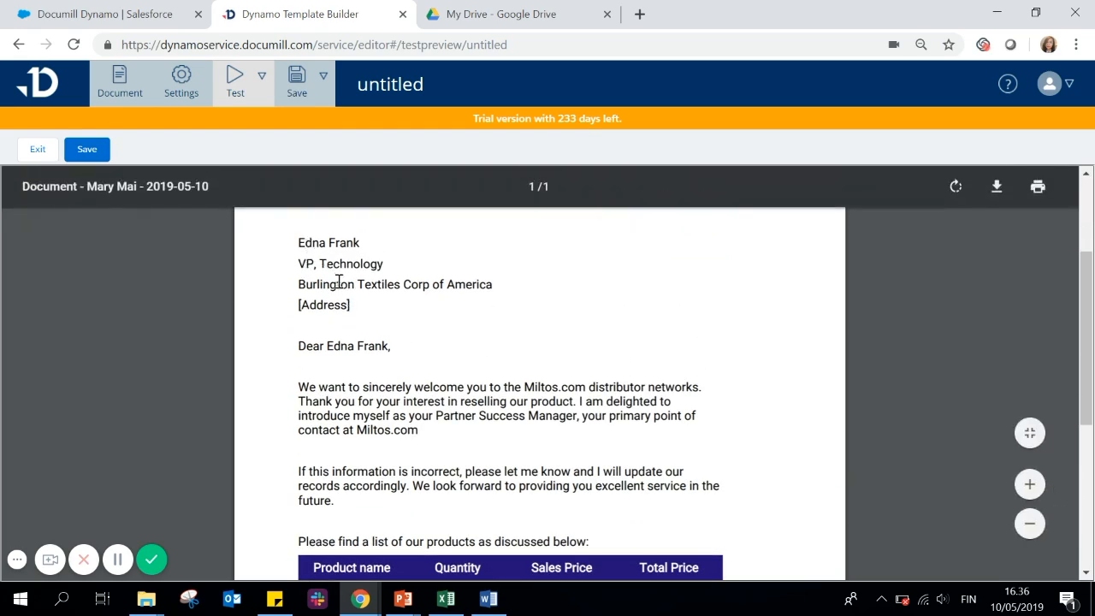
pyautogui.scroll(-3, 476, 389)
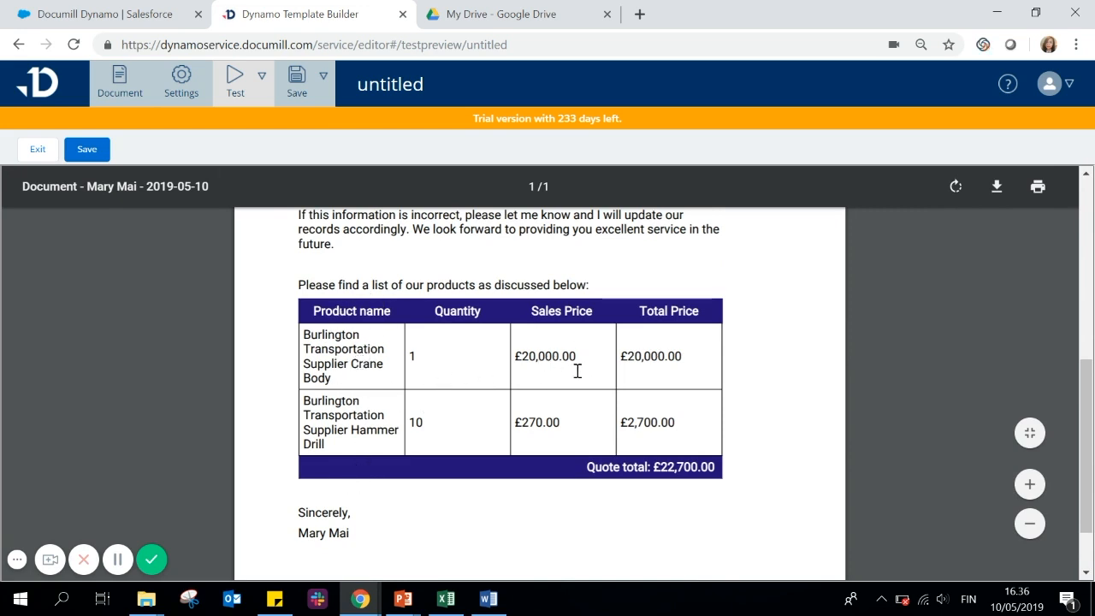
pyautogui.scroll(1, 727, 479)
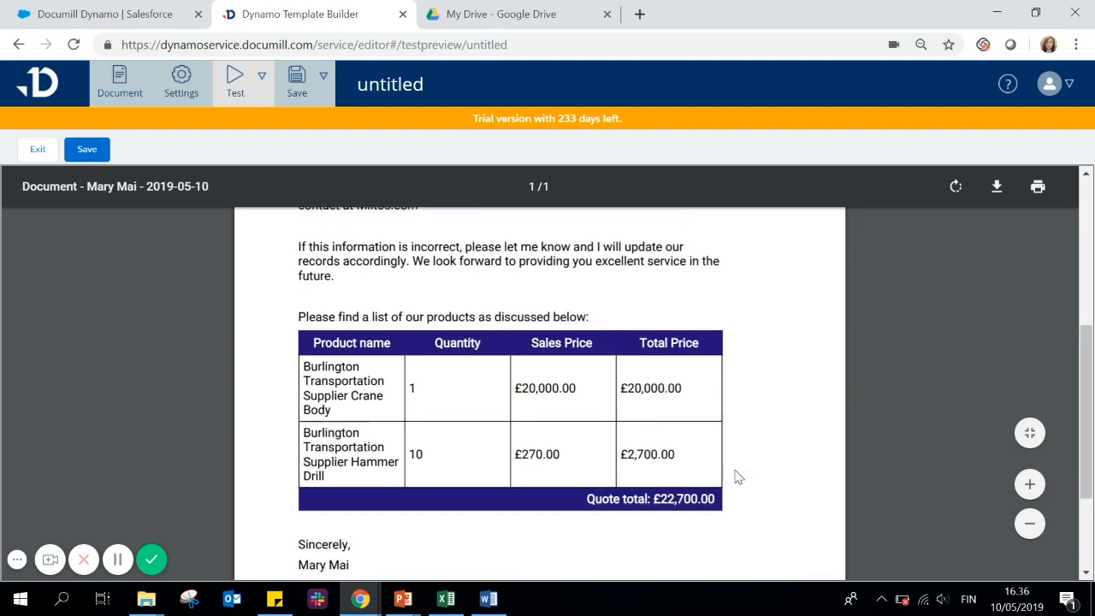
pyautogui.scroll(3, 735, 466)
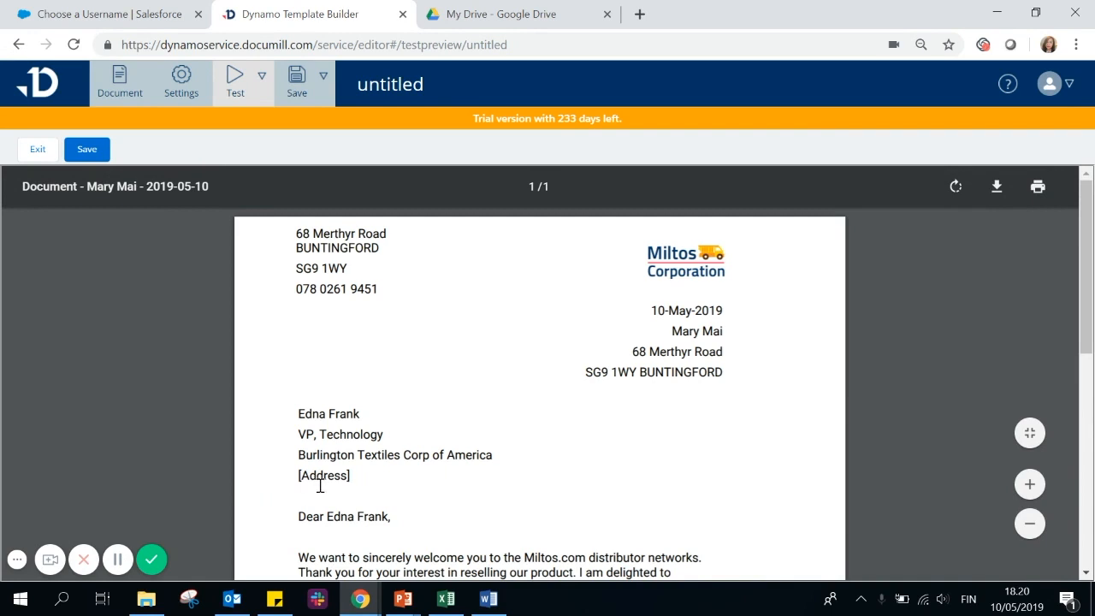
pyautogui.moveTo(356, 476); pyautogui.dragTo(297, 476)
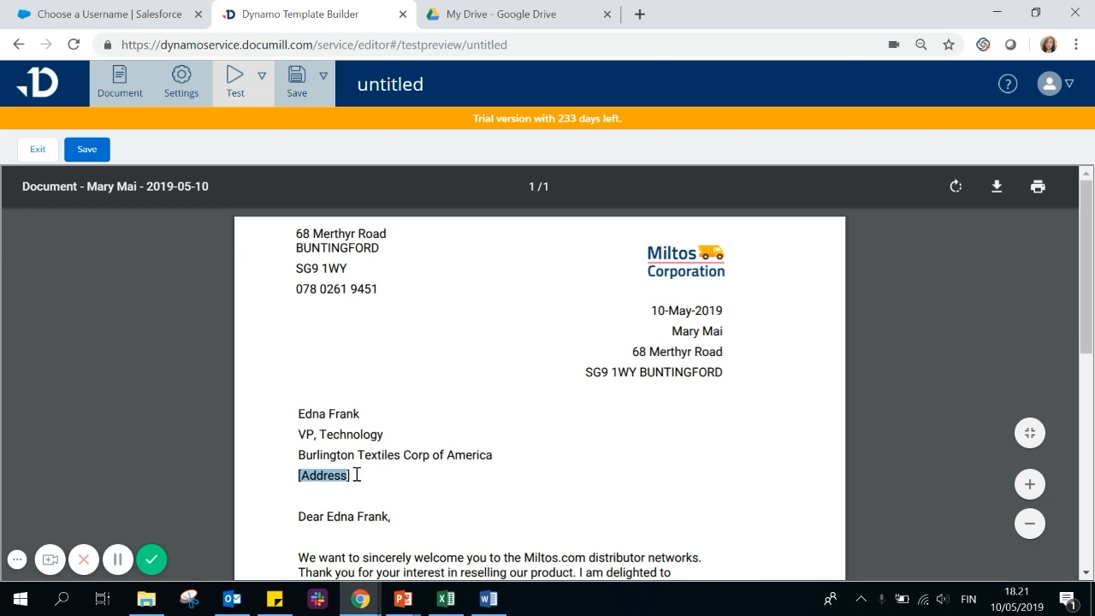
pyautogui.moveTo(358, 473); pyautogui.dragTo(293, 473)
pyautogui.click(383, 477)
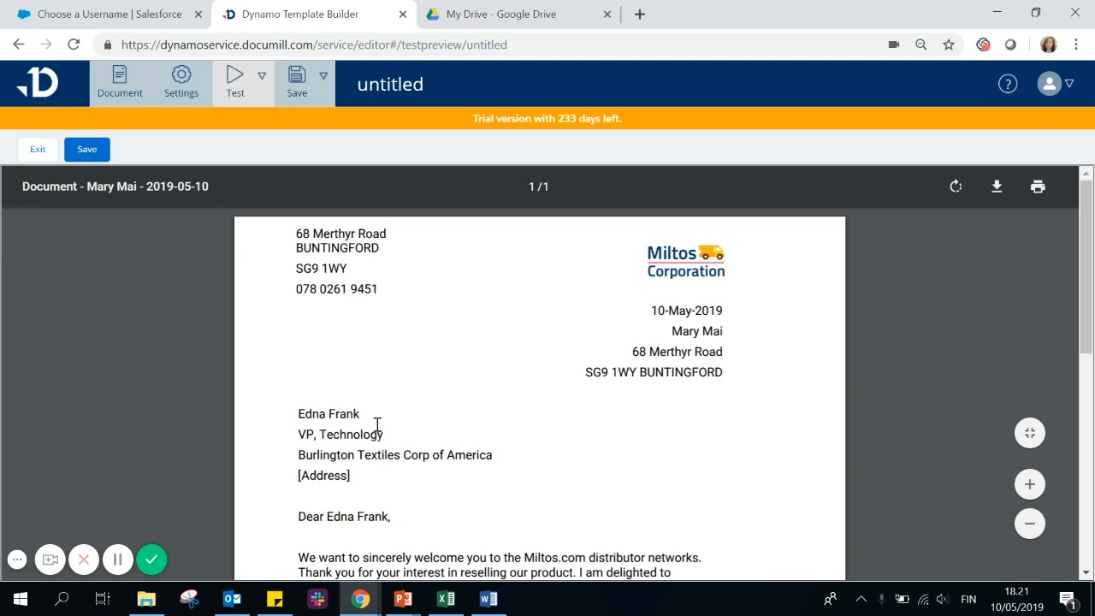
pyautogui.click(38, 149)
# - Exit the test preview and select the [Address] line of the letter
pyautogui.click(119, 85)
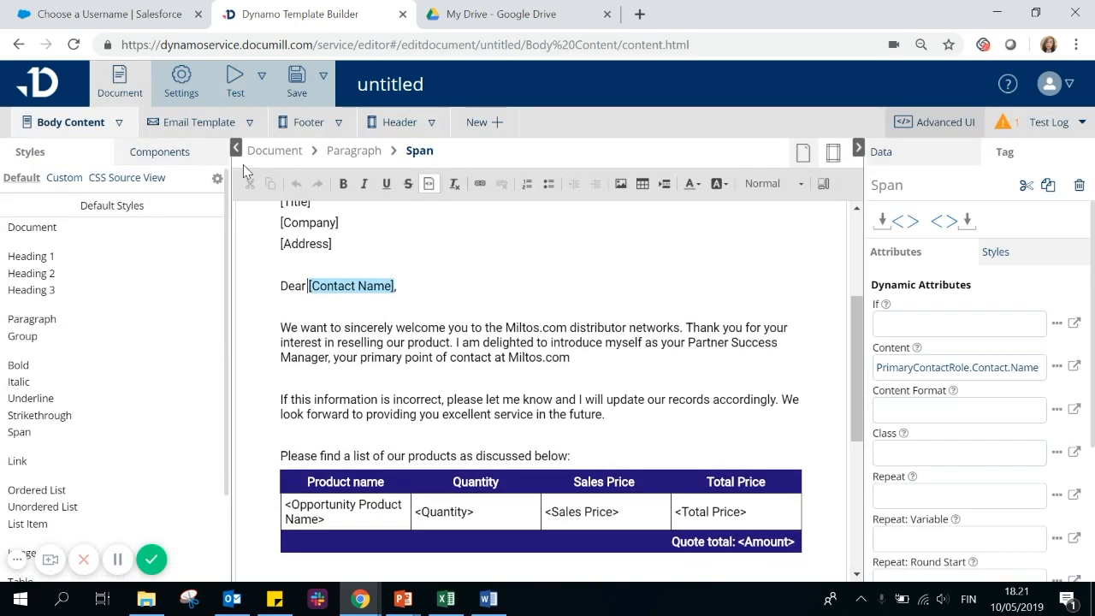
pyautogui.click(579, 369)
pyautogui.scroll(1, 568, 380)
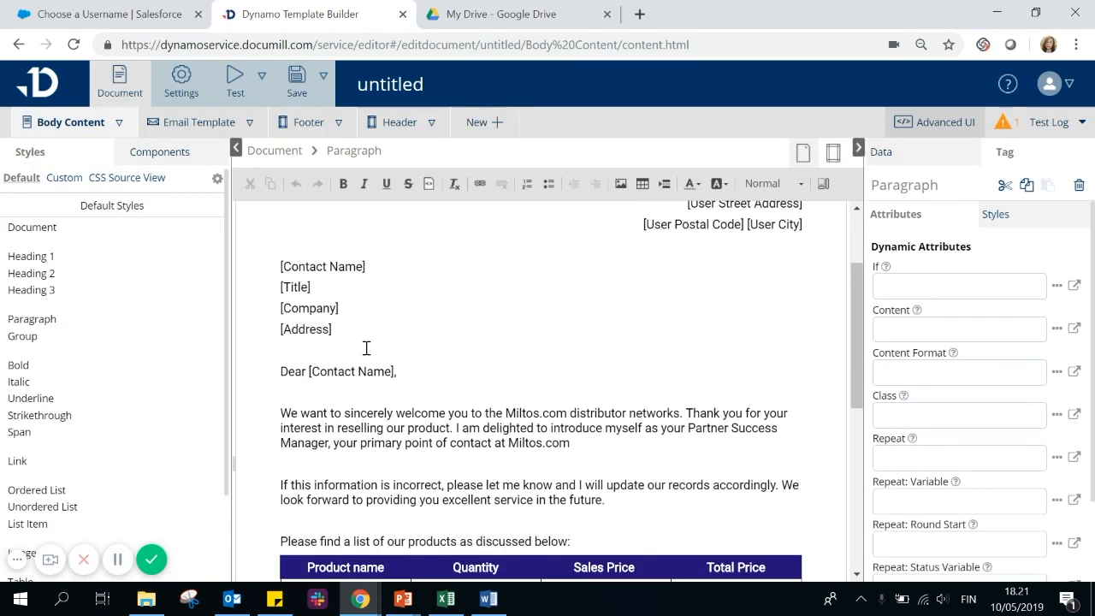
pyautogui.moveTo(339, 332); pyautogui.dragTo(274, 333)
pyautogui.click(340, 330)
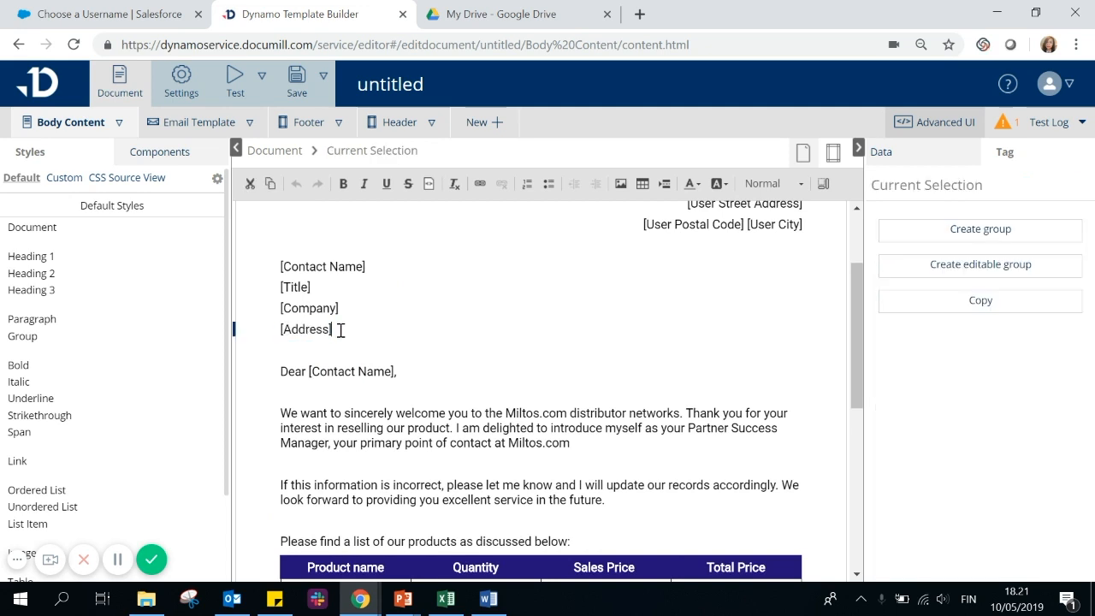
# - Set the paragraph's If attribute to 'not empty' plus the BillingAddress path and apply it
pyautogui.click(931, 215)
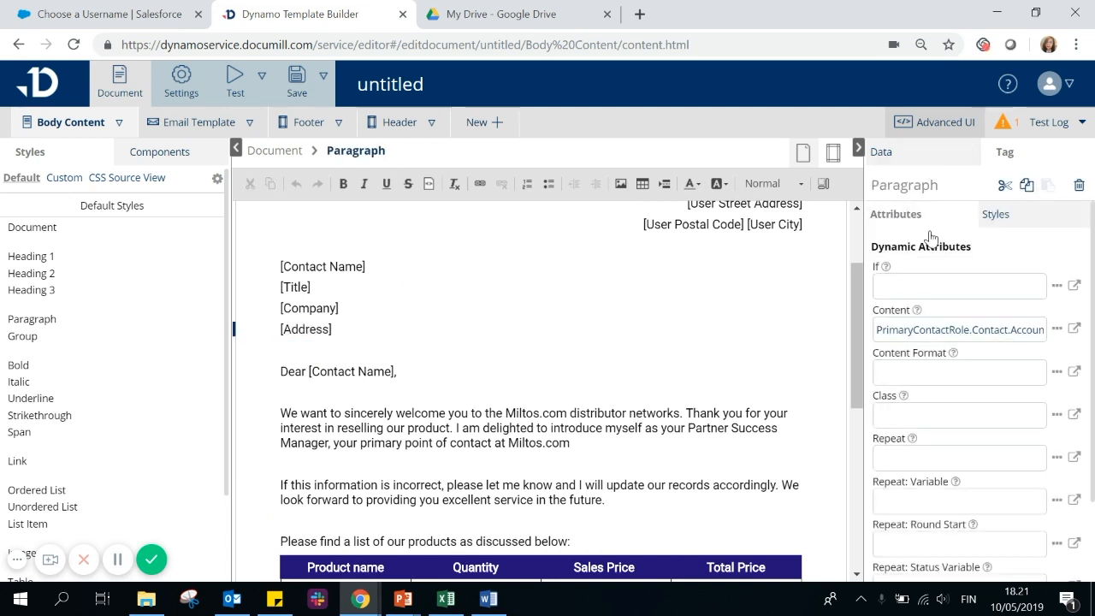
pyautogui.click(928, 289)
pyautogui.write('not empty')
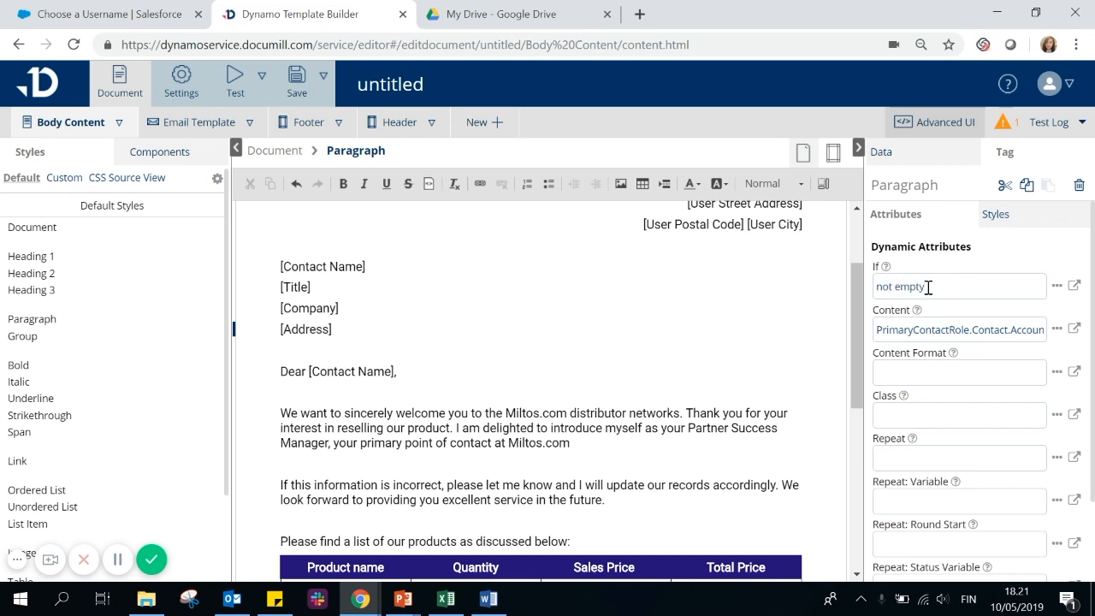
pyautogui.moveTo(877, 330); pyautogui.dragTo(1038, 337)
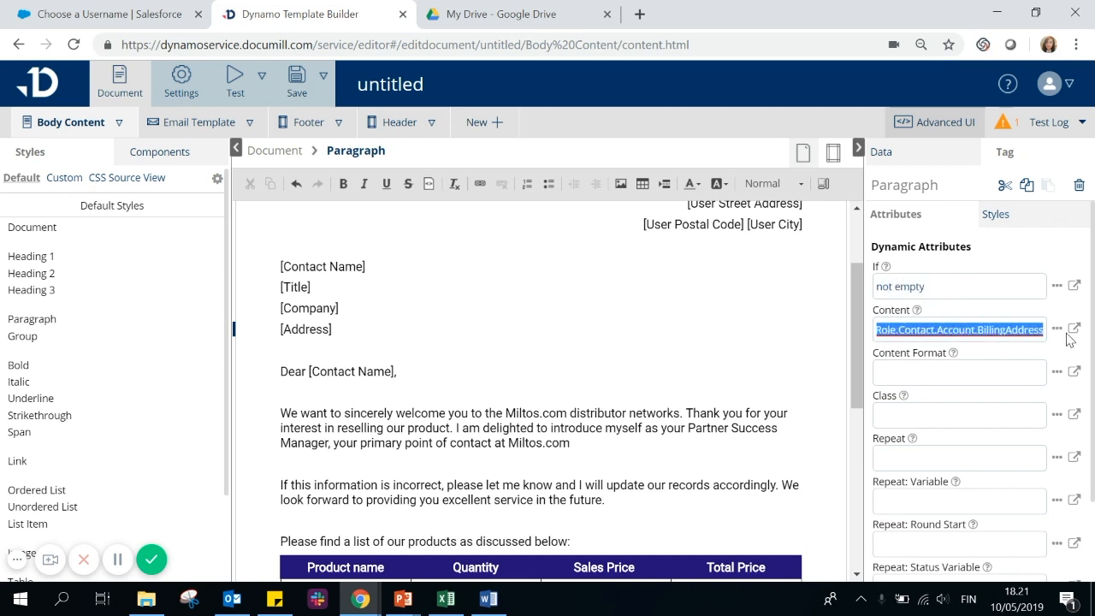
pyautogui.click(974, 286)
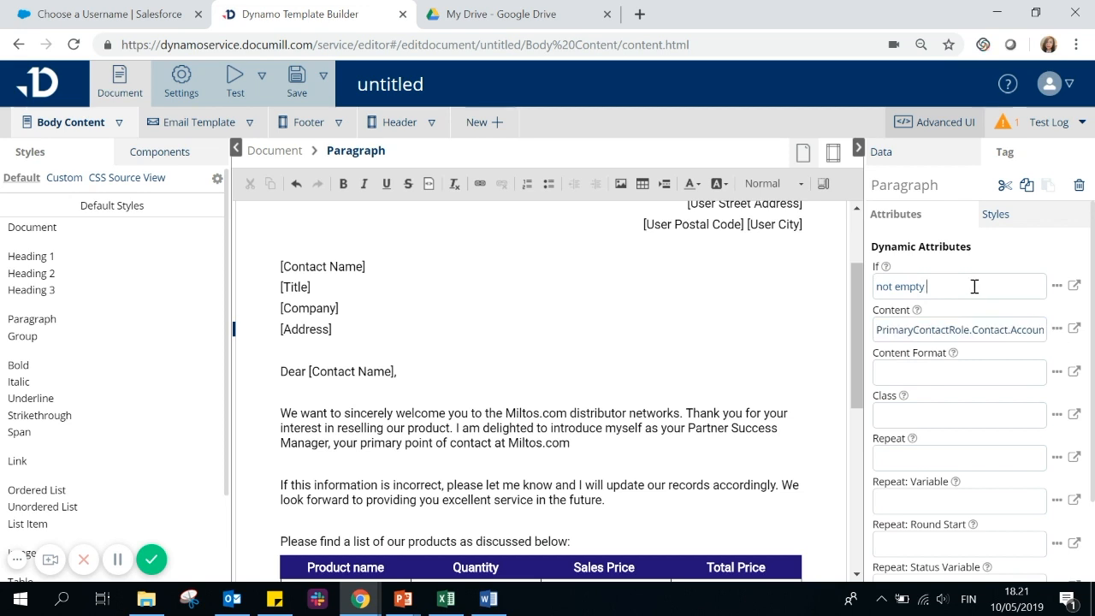
pyautogui.hotkey('ctrl', 'v')
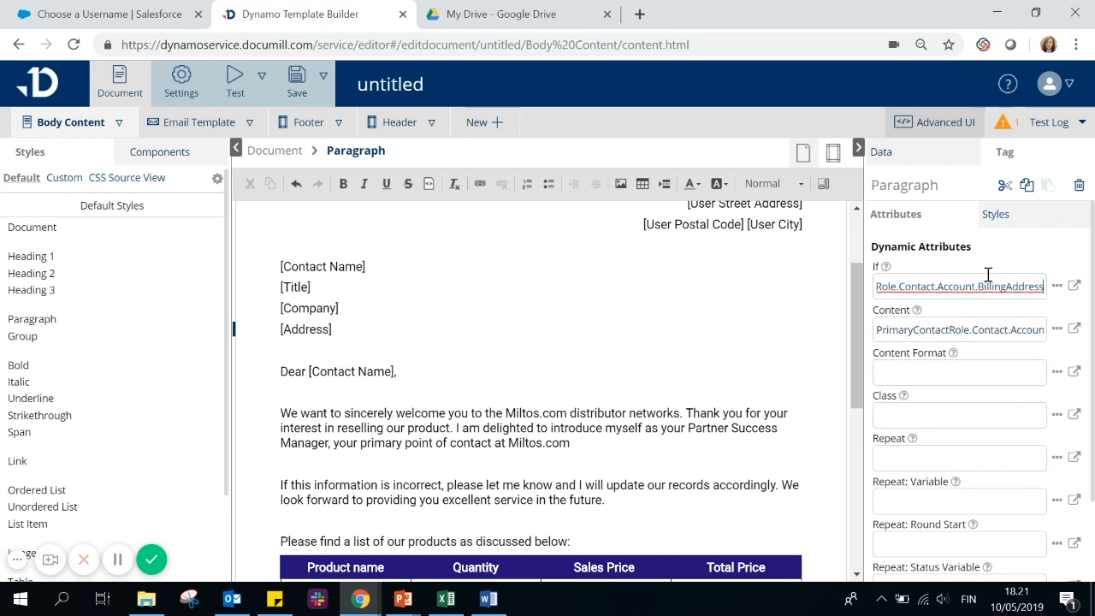
pyautogui.click(769, 329)
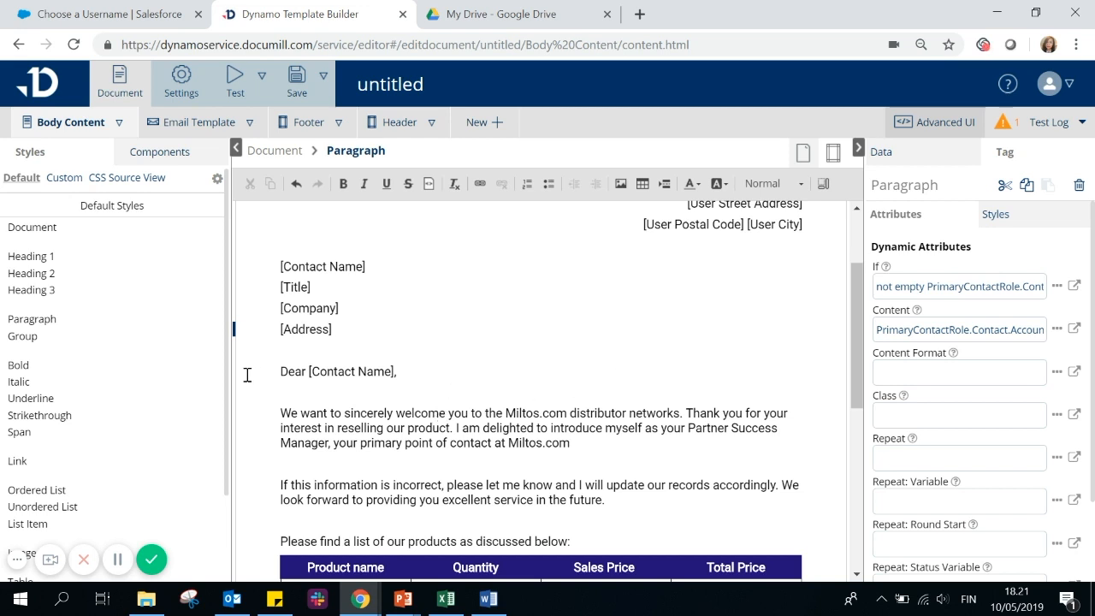
pyautogui.click(394, 376)
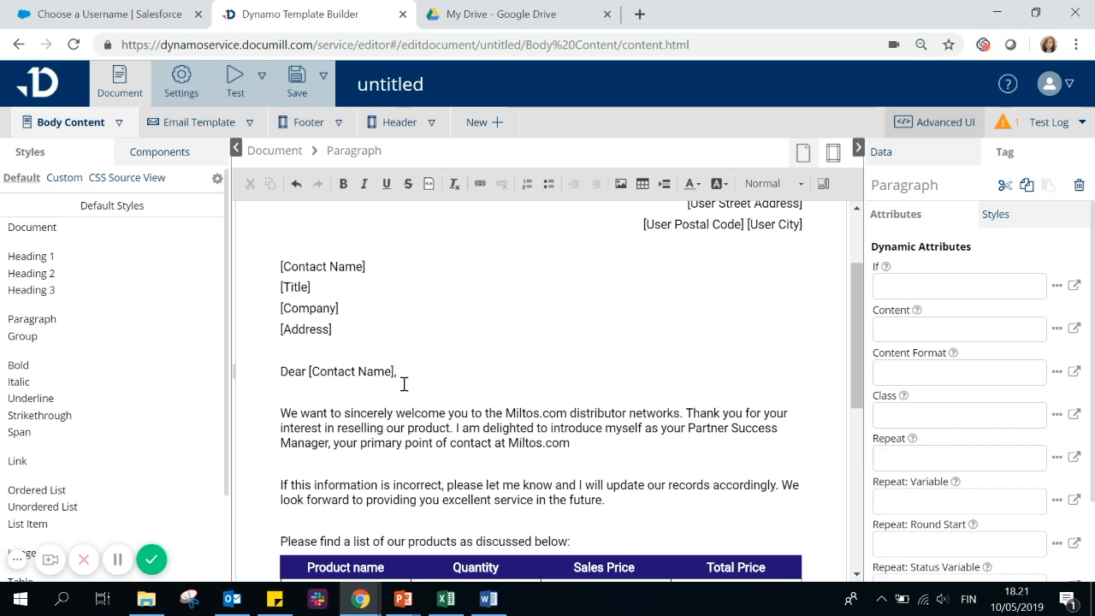
# - Regenerate the test letter without the empty [Address] line and bring up the Save As dialog
pyautogui.click(229, 77)
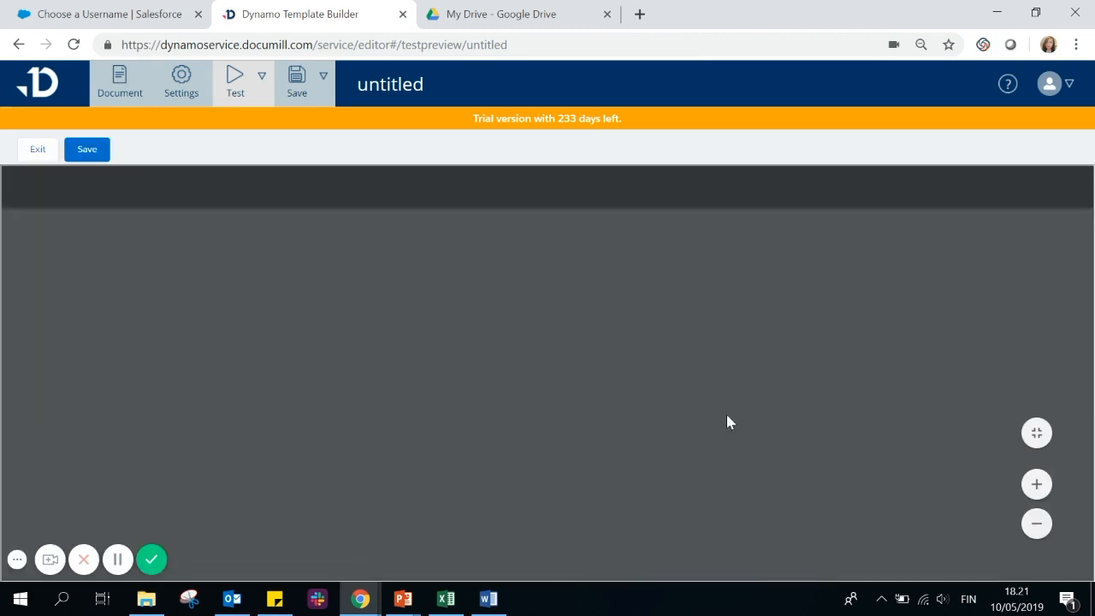
pyautogui.scroll(-1, 599, 415)
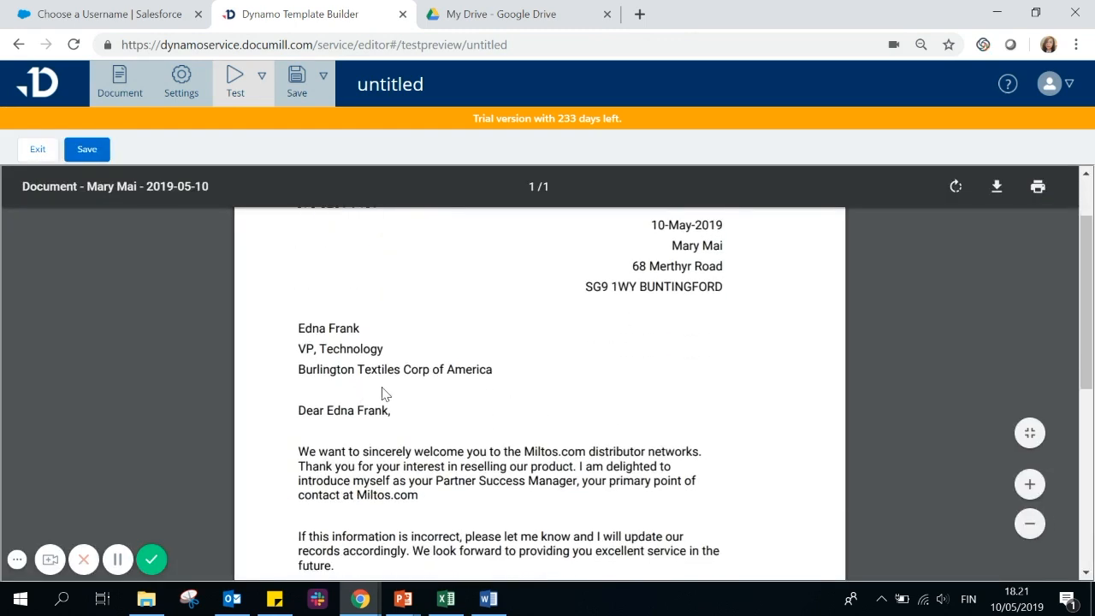
pyautogui.scroll(2, 551, 402)
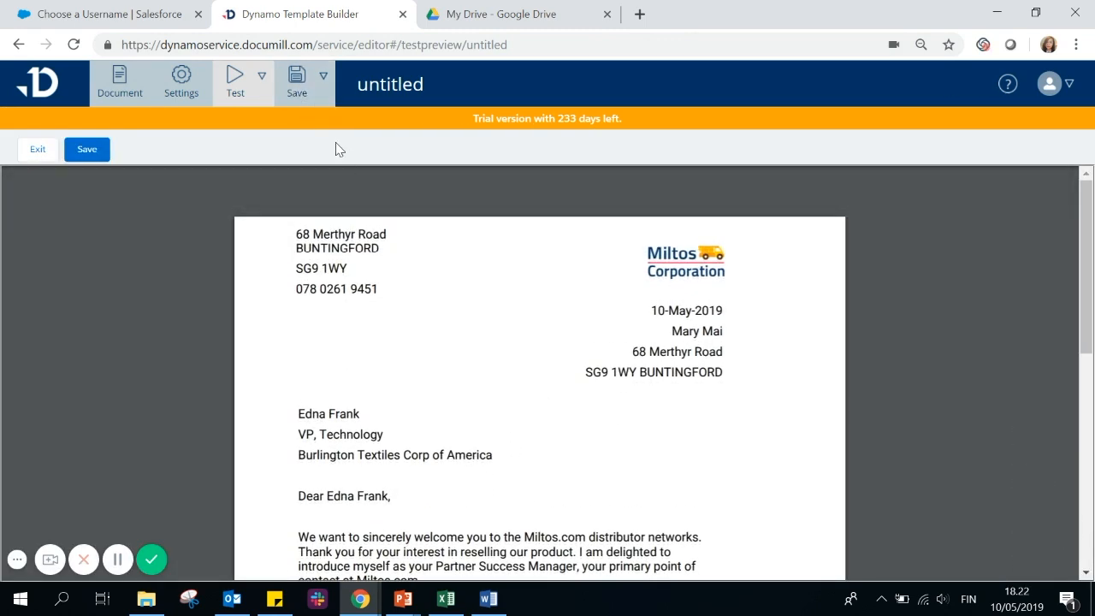
pyautogui.click(297, 85)
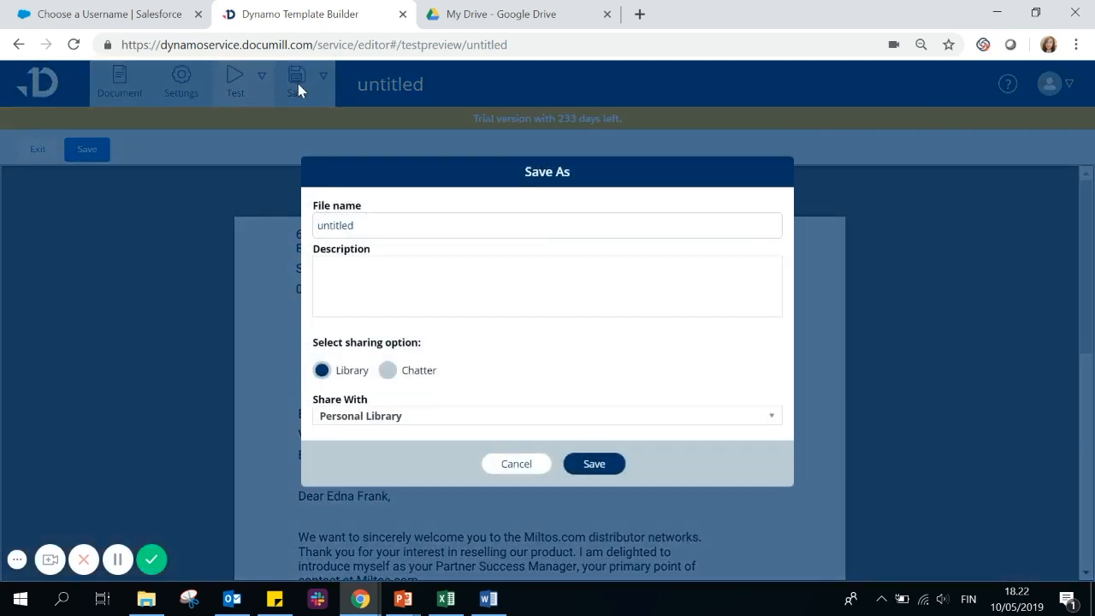